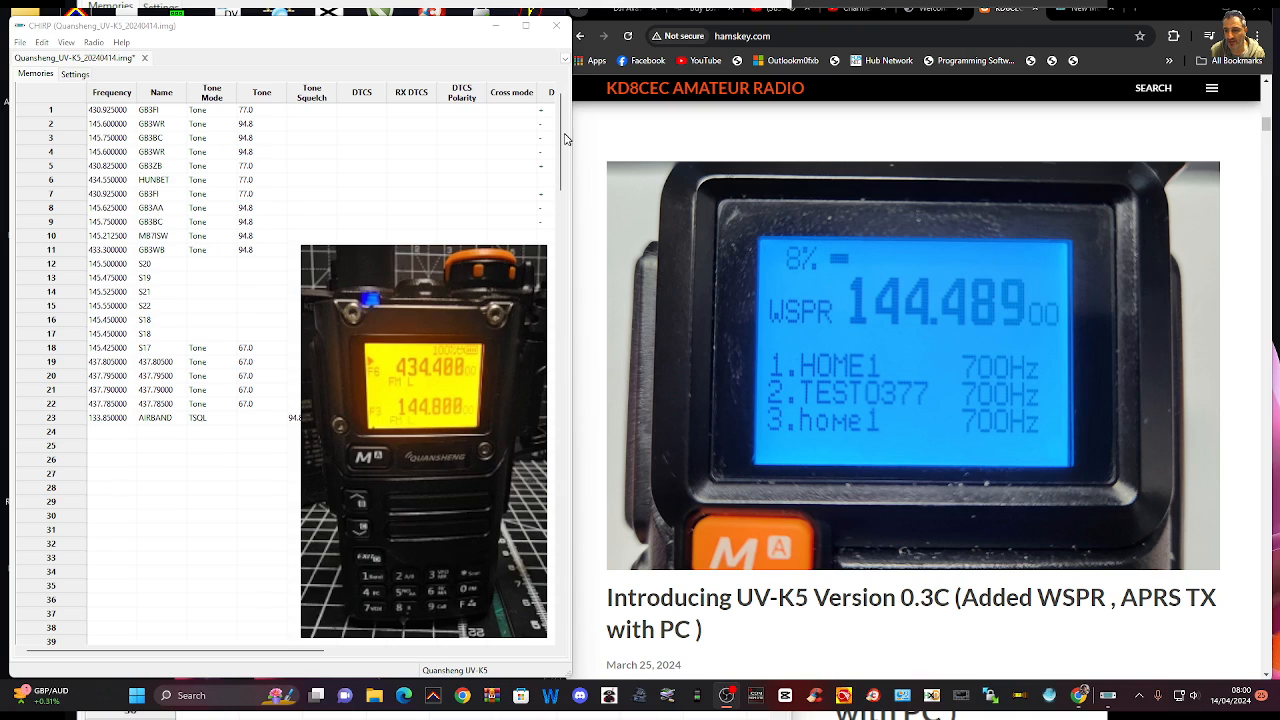
Review the newest blog posts covering UV-K5 Version 0.3C with WSPR and APRS TX, the C-BOARD, and the HF 0.5 firmware
{"action": "scroll", "coordinate": [1111, 283], "scroll_direction": "down", "scroll_amount": 2}
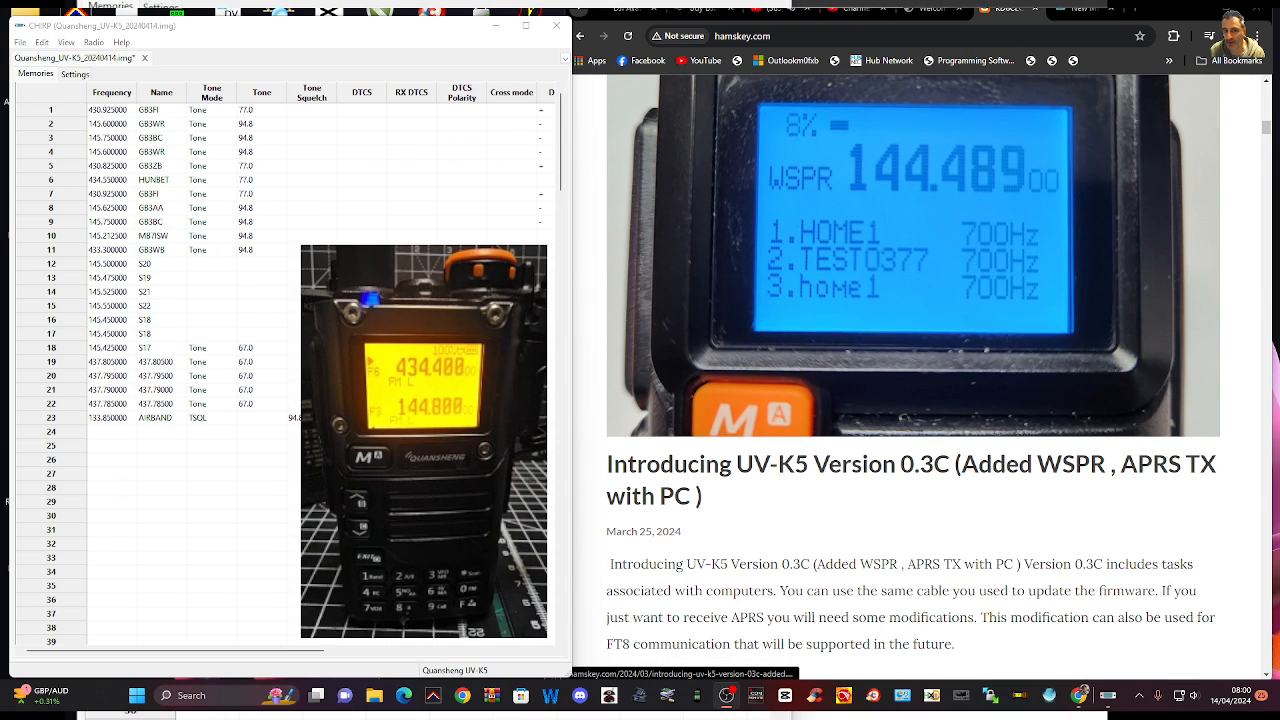
{"action": "scroll", "coordinate": [818, 240], "scroll_direction": "down", "scroll_amount": 3}
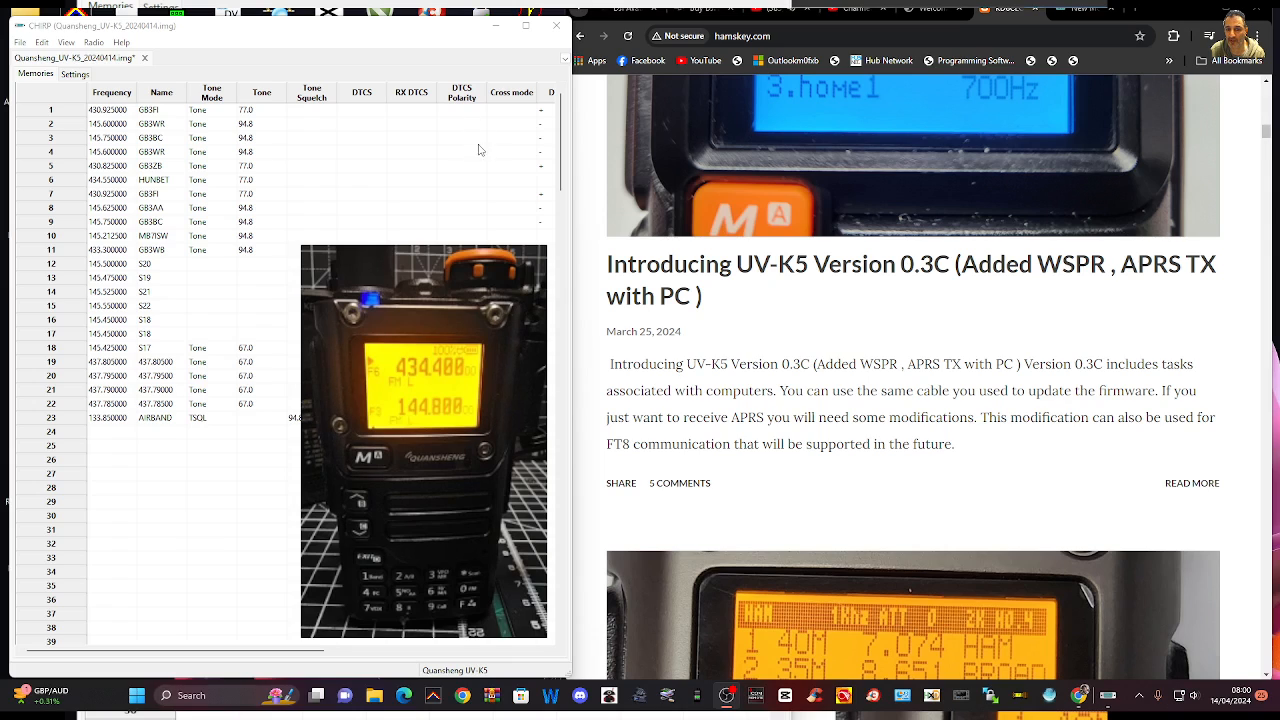
{"action": "scroll", "coordinate": [932, 242], "scroll_direction": "up", "scroll_amount": 7}
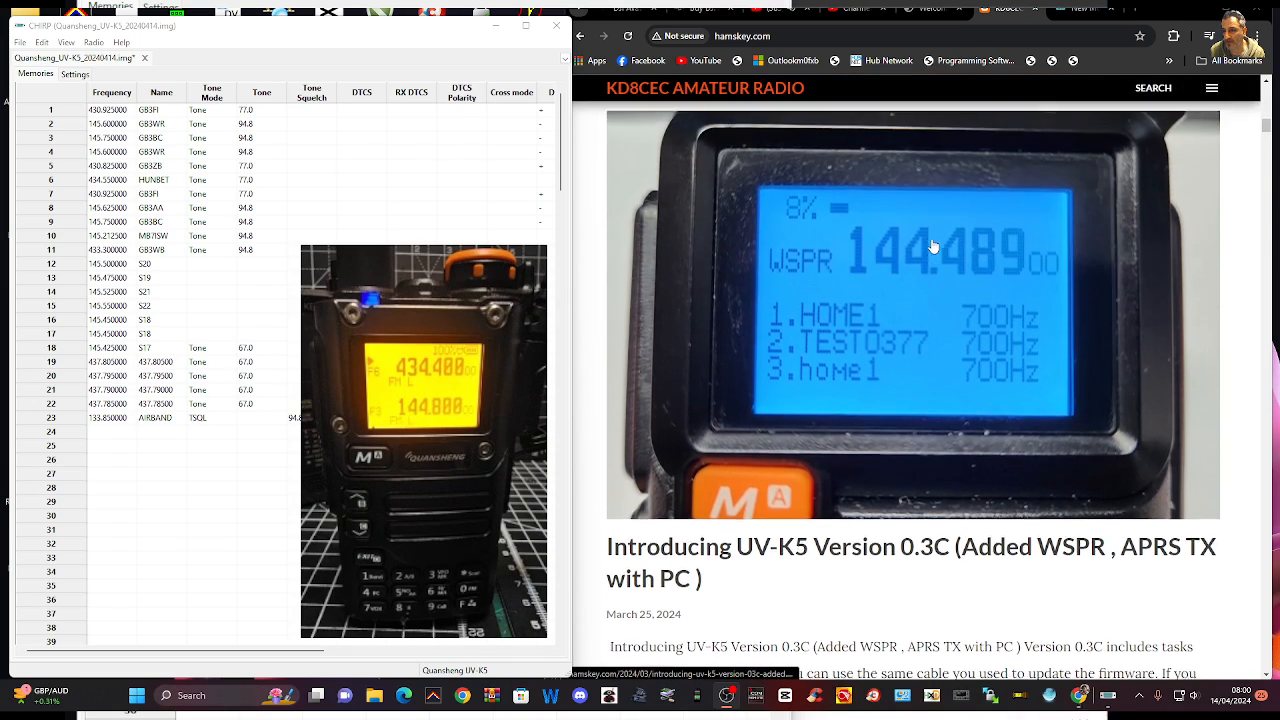
{"action": "scroll", "coordinate": [932, 242], "scroll_direction": "up", "scroll_amount": 5}
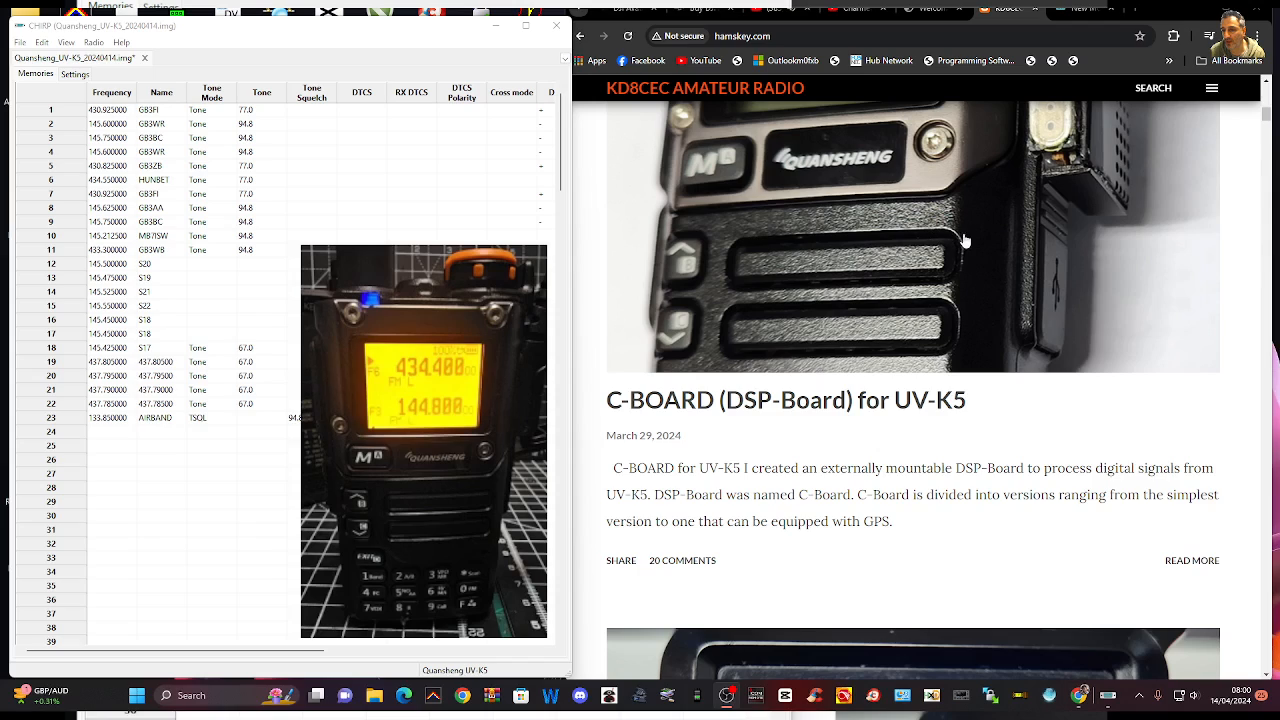
{"action": "scroll", "coordinate": [1026, 238], "scroll_direction": "up", "scroll_amount": 3}
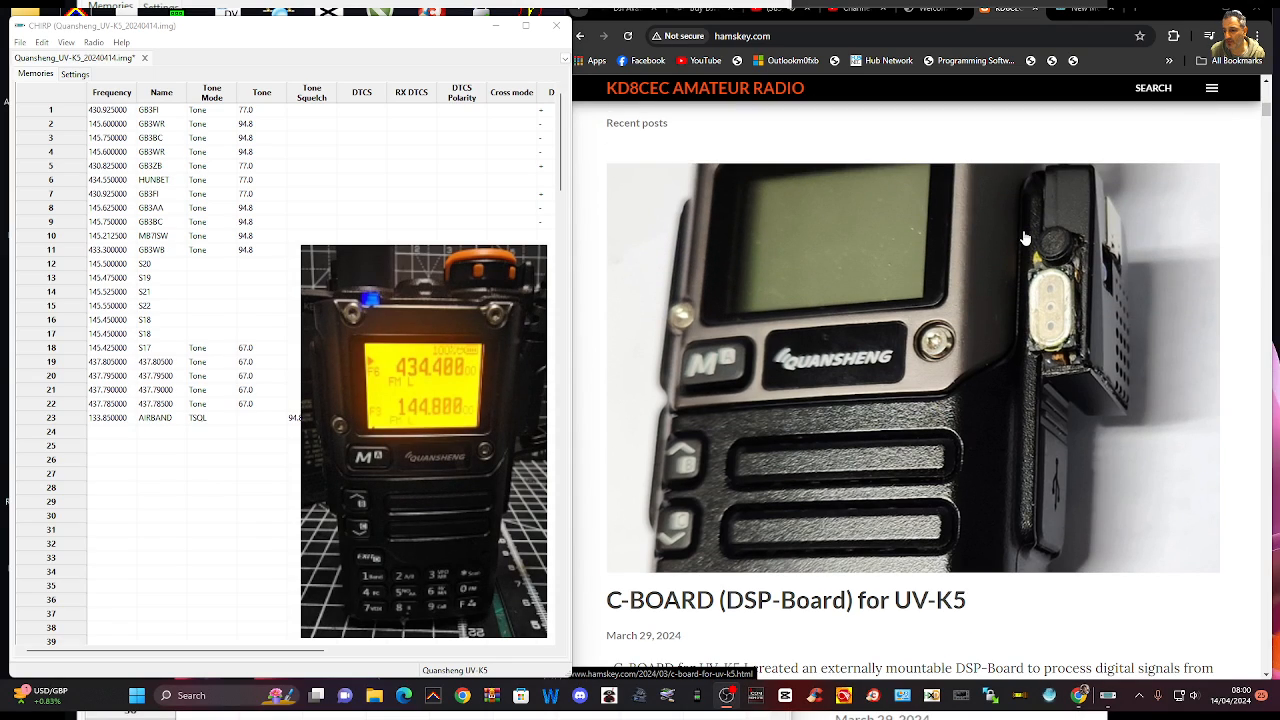
{"action": "scroll", "coordinate": [1025, 238], "scroll_direction": "up", "scroll_amount": 6}
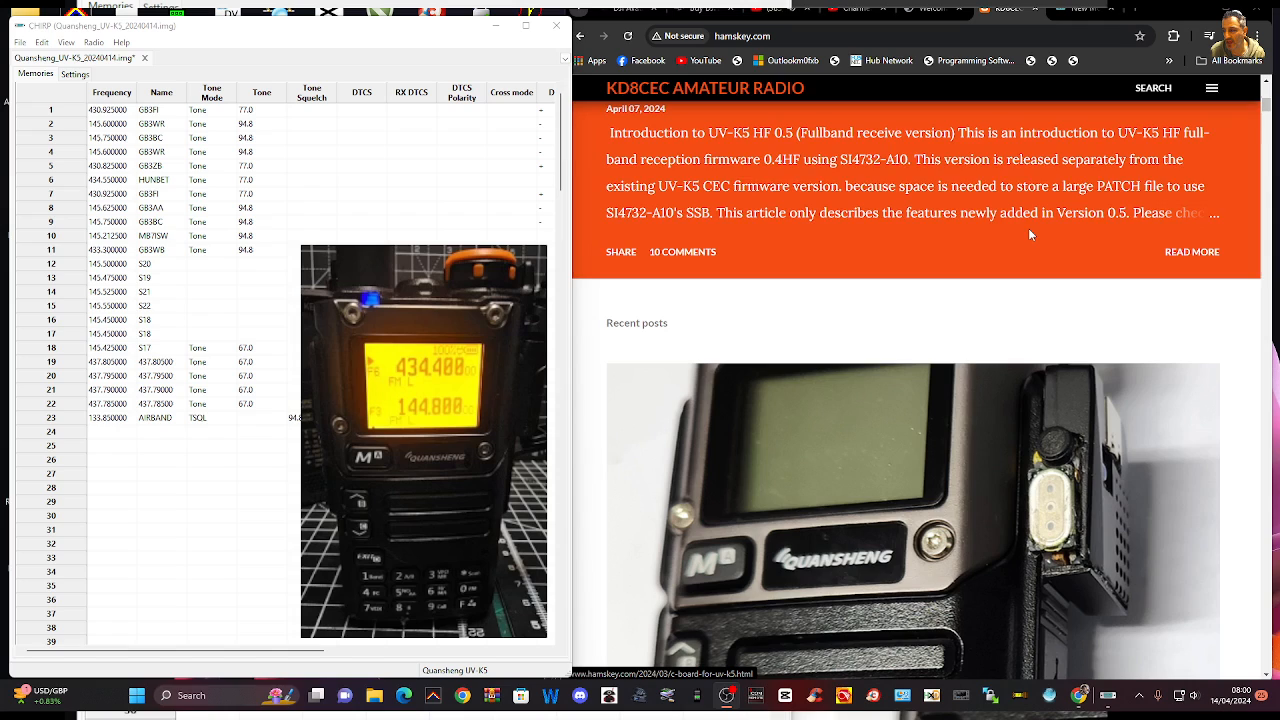
{"action": "scroll", "coordinate": [1028, 228], "scroll_direction": "down", "scroll_amount": 5}
{"action": "scroll", "coordinate": [1030, 235], "scroll_direction": "down", "scroll_amount": 8}
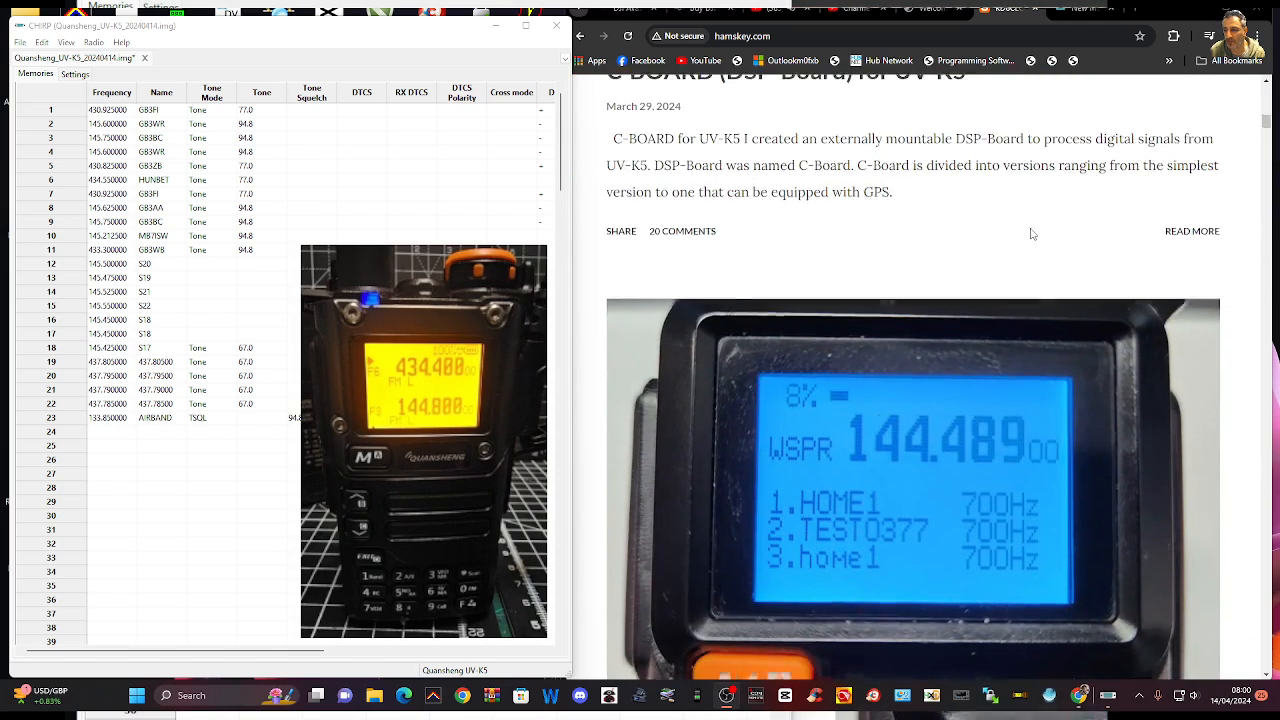
{"action": "scroll", "coordinate": [1031, 234], "scroll_direction": "up", "scroll_amount": 4}
{"action": "scroll", "coordinate": [1031, 234], "scroll_direction": "down", "scroll_amount": 8}
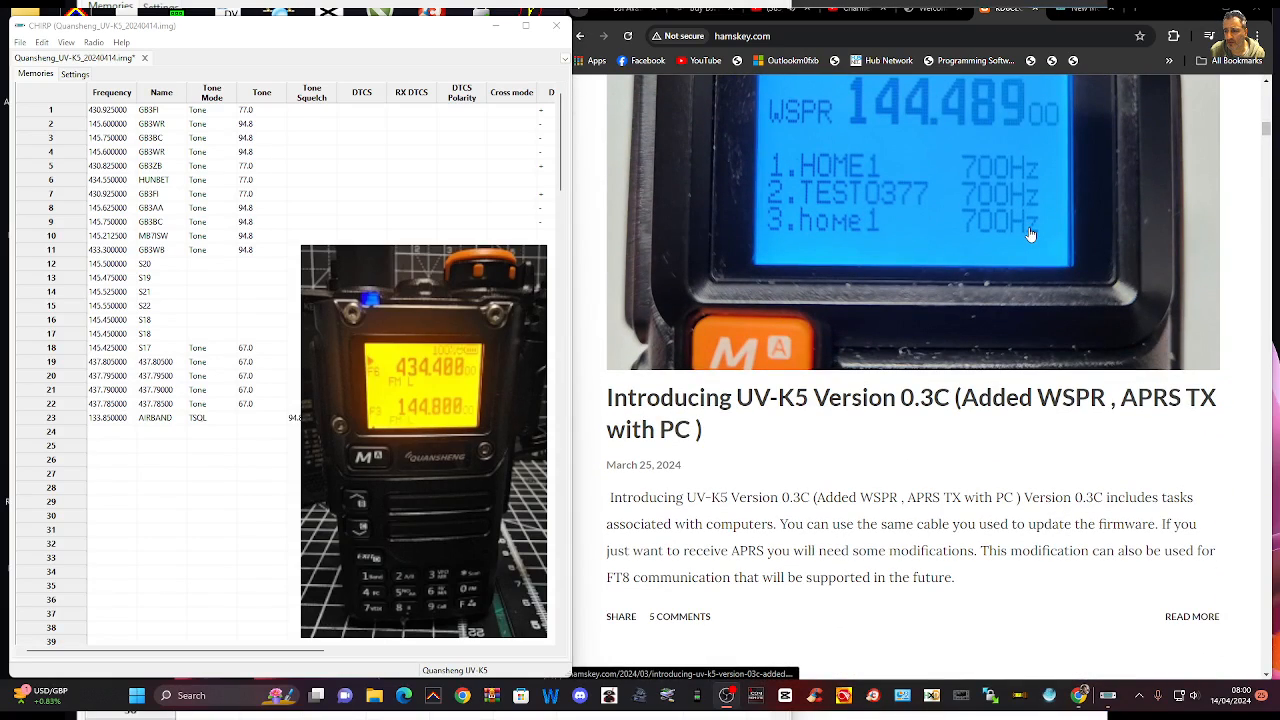
{"action": "scroll", "coordinate": [1031, 234], "scroll_direction": "up", "scroll_amount": 2}
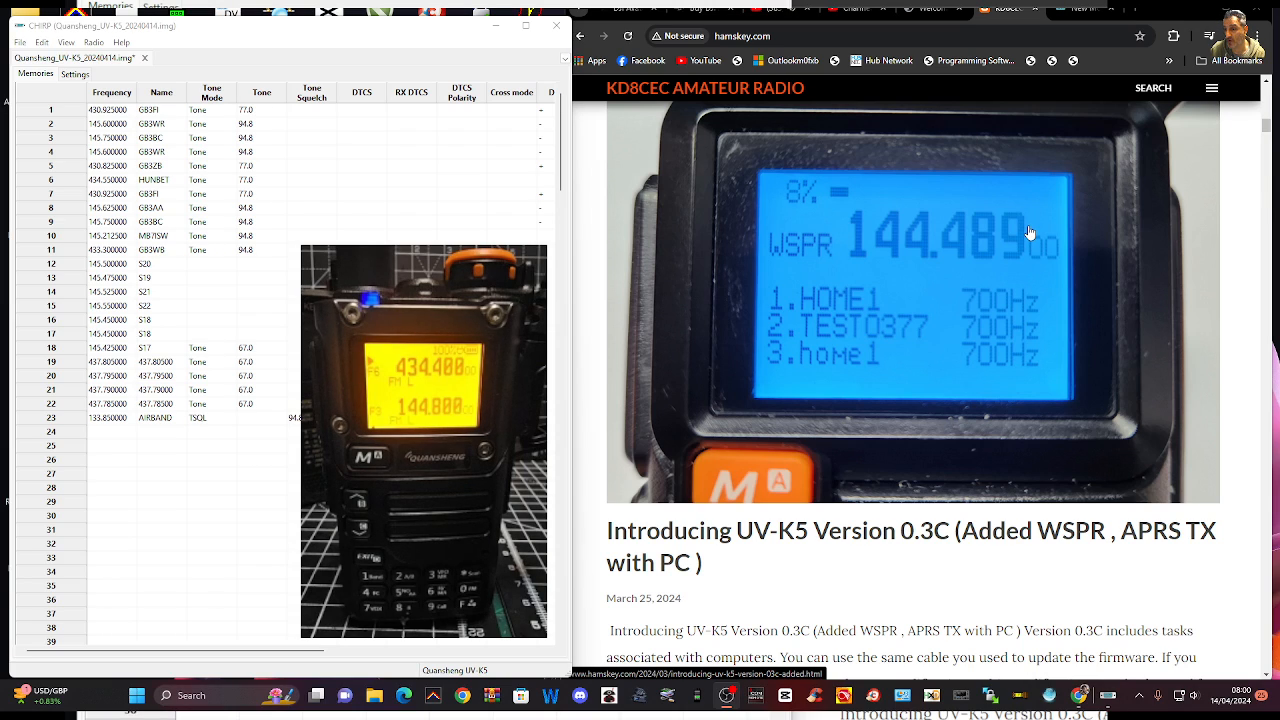
{"action": "scroll", "coordinate": [1030, 231], "scroll_direction": "down", "scroll_amount": 5}
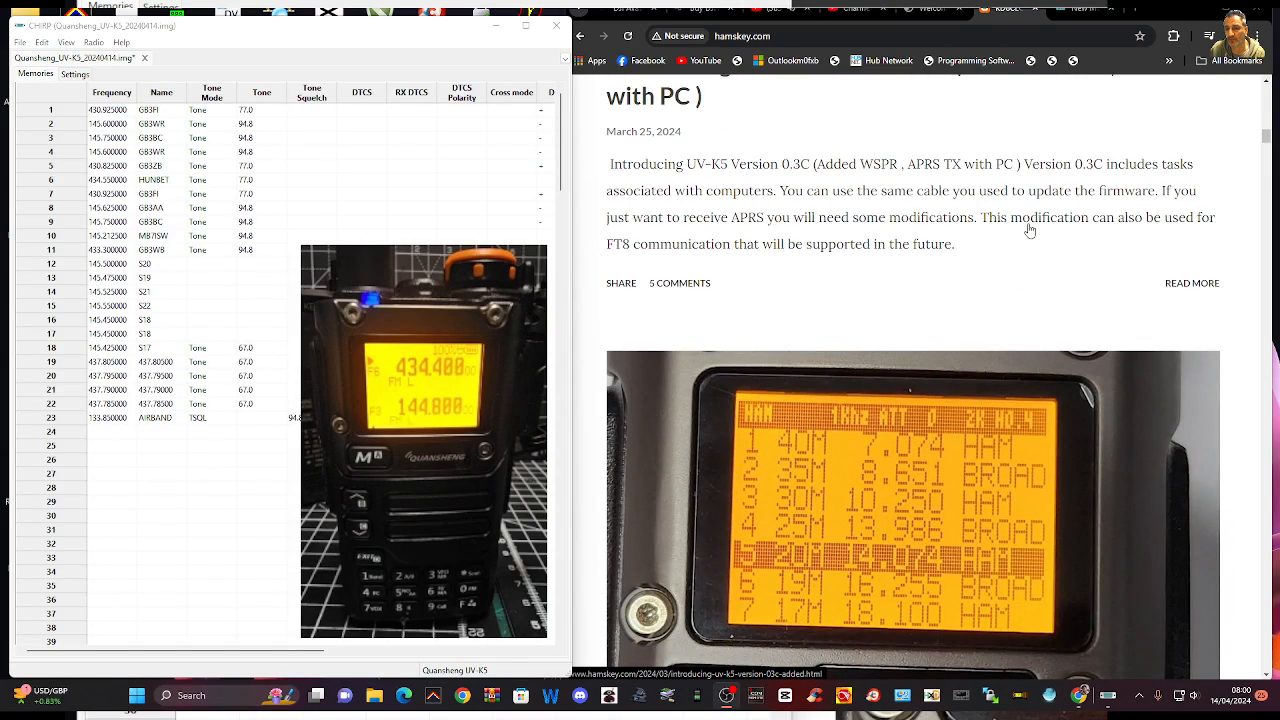
Examine the posts on UV-K5 HF Fullband receive version 0.41 and Version 0.2V with Spectrum & Waterfall
{"action": "scroll", "coordinate": [1030, 231], "scroll_direction": "down", "scroll_amount": 3}
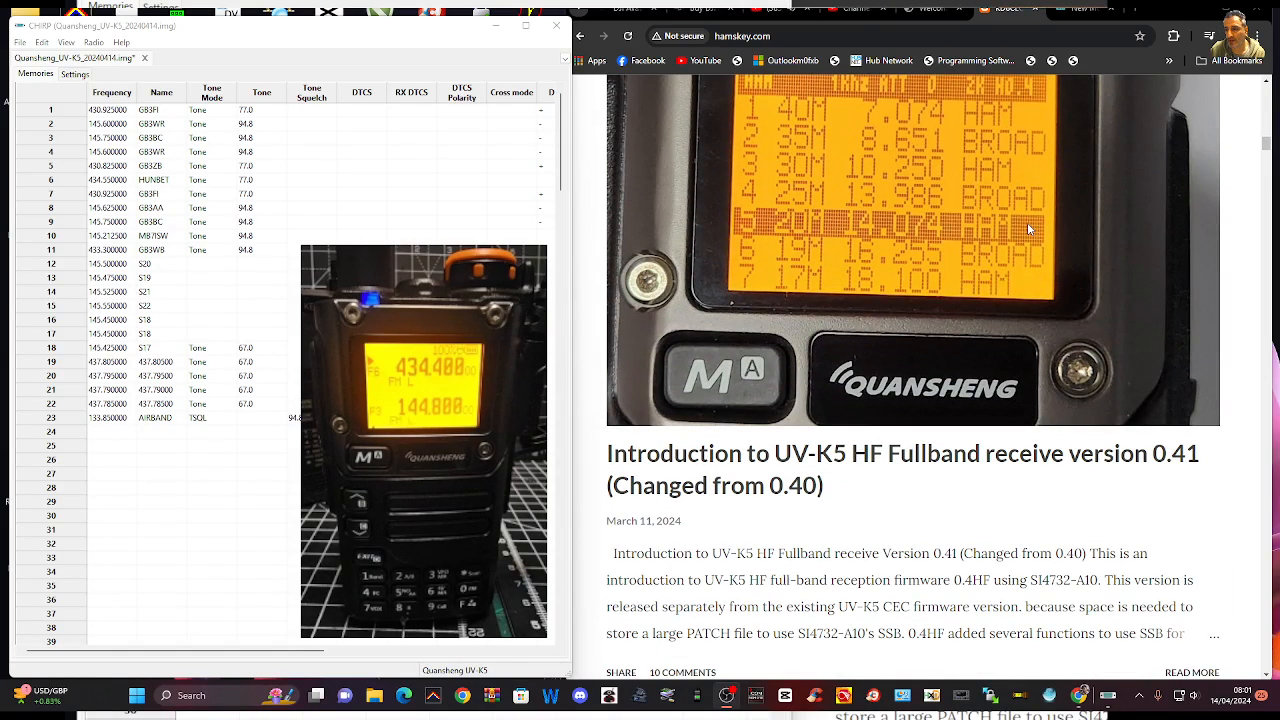
{"action": "scroll", "coordinate": [1027, 222], "scroll_direction": "up", "scroll_amount": 1}
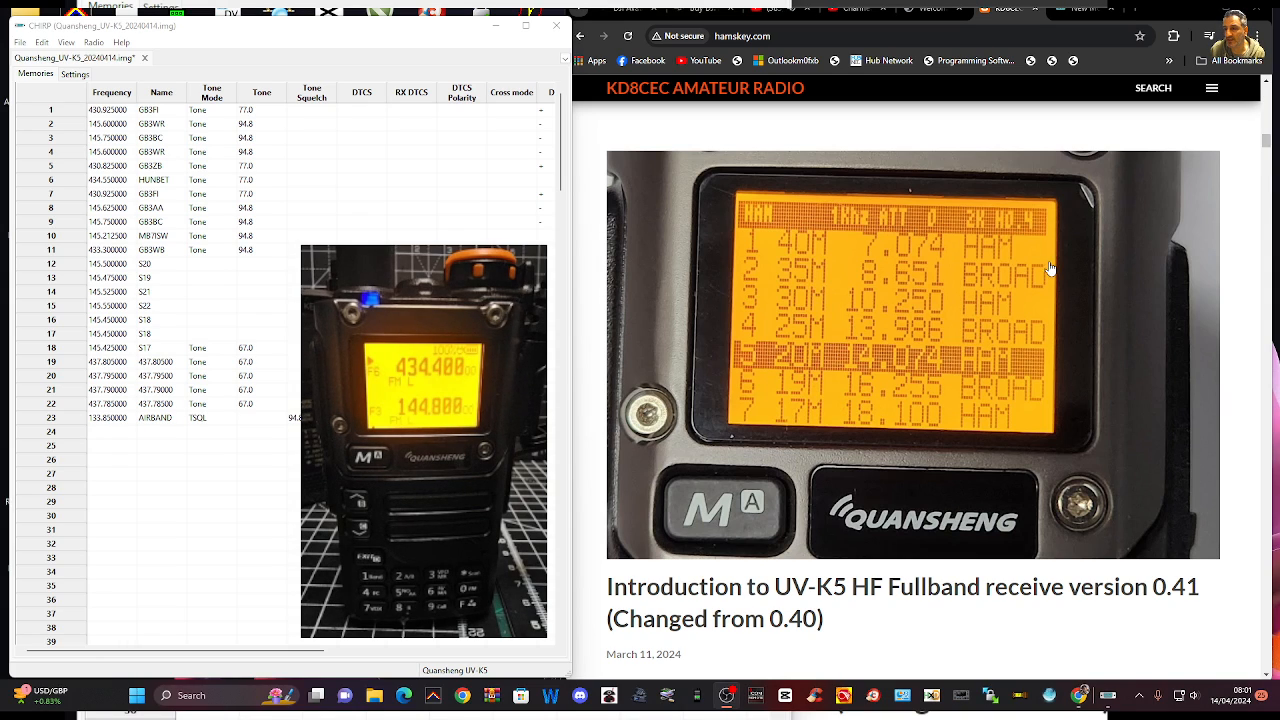
{"action": "scroll", "coordinate": [1063, 250], "scroll_direction": "down", "scroll_amount": 2}
{"action": "scroll", "coordinate": [1065, 245], "scroll_direction": "down", "scroll_amount": 4}
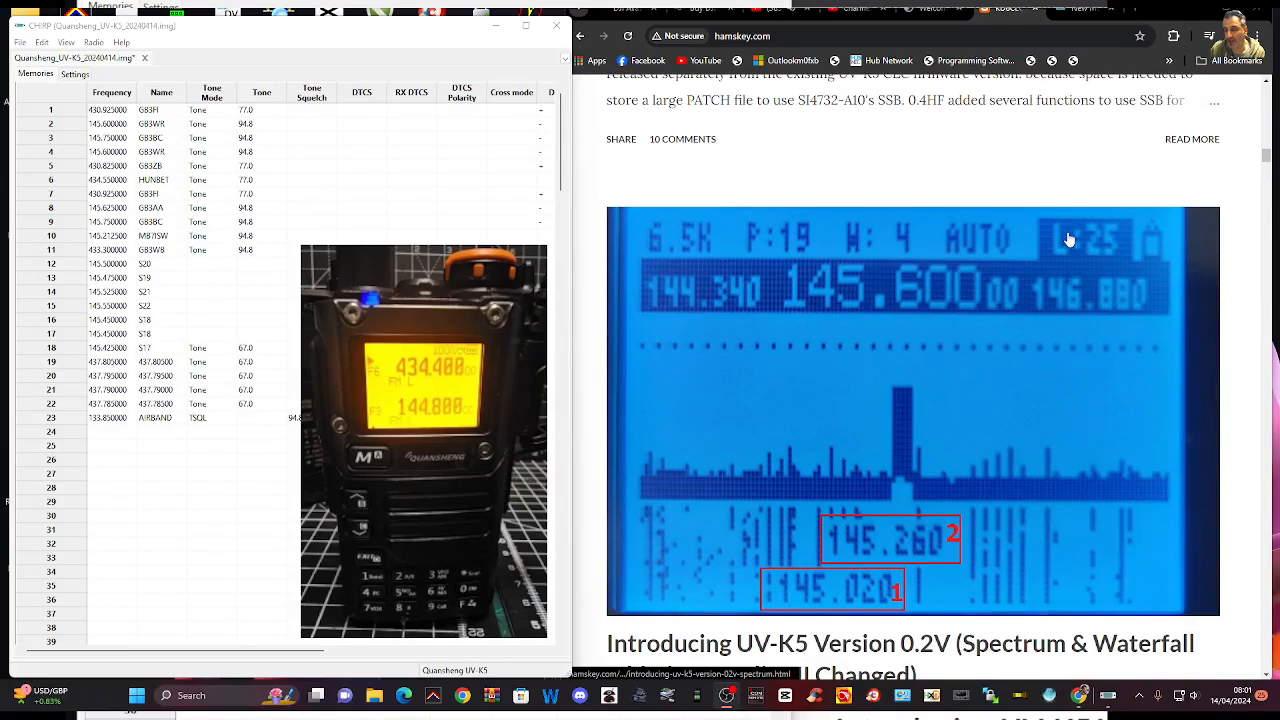
{"action": "scroll", "coordinate": [1070, 239], "scroll_direction": "up", "scroll_amount": 1}
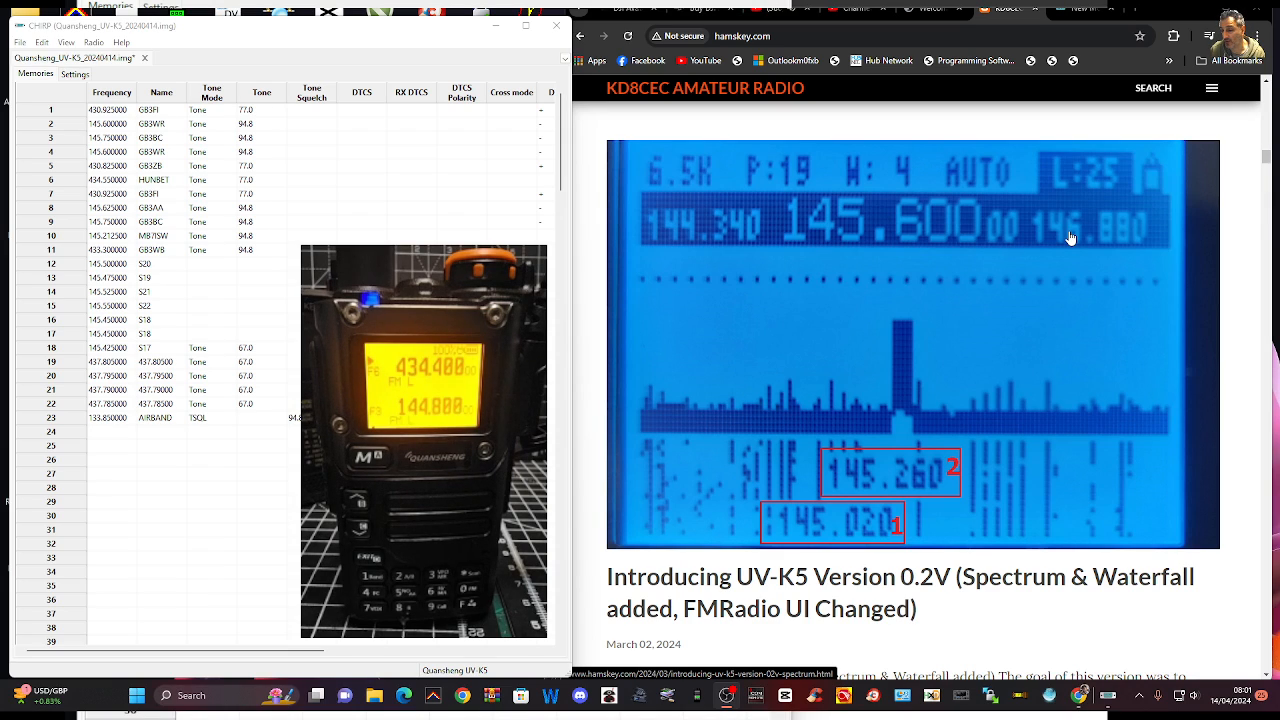
{"action": "scroll", "coordinate": [1070, 239], "scroll_direction": "down", "scroll_amount": 2}
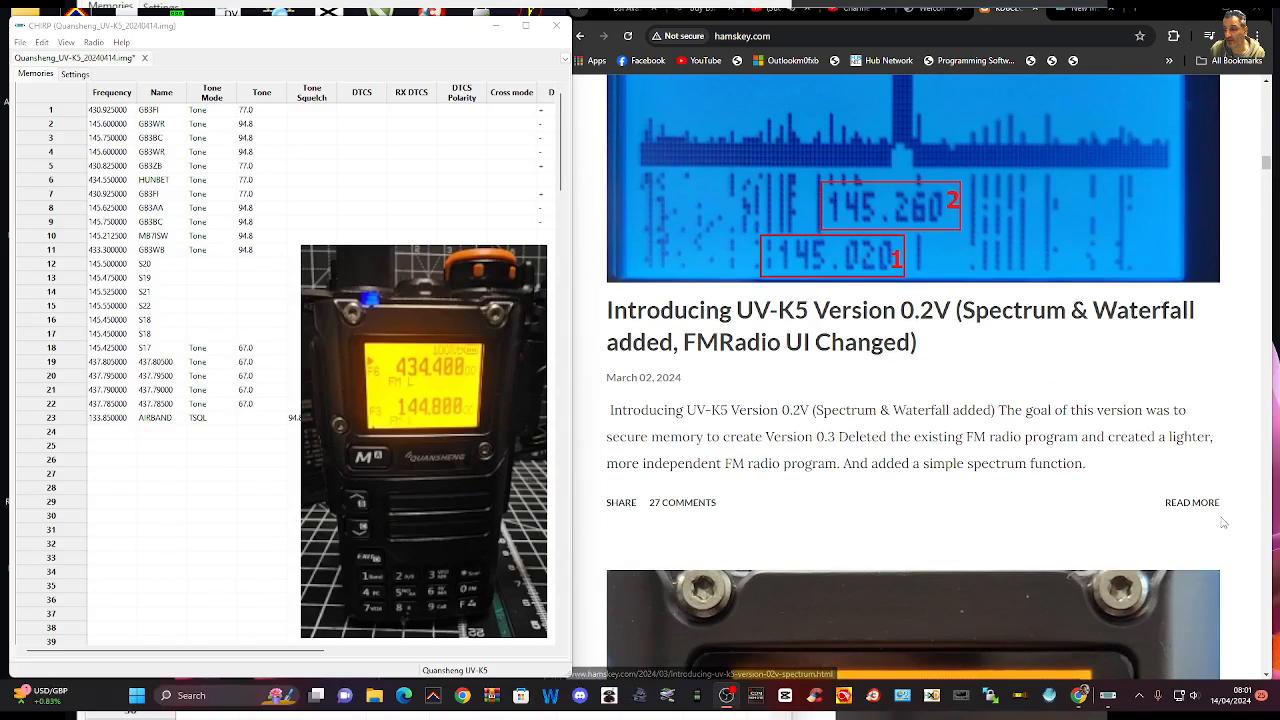
{"action": "scroll", "coordinate": [1109, 314], "scroll_direction": "up", "scroll_amount": 3}
{"action": "scroll", "coordinate": [1109, 314], "scroll_direction": "down", "scroll_amount": 1}
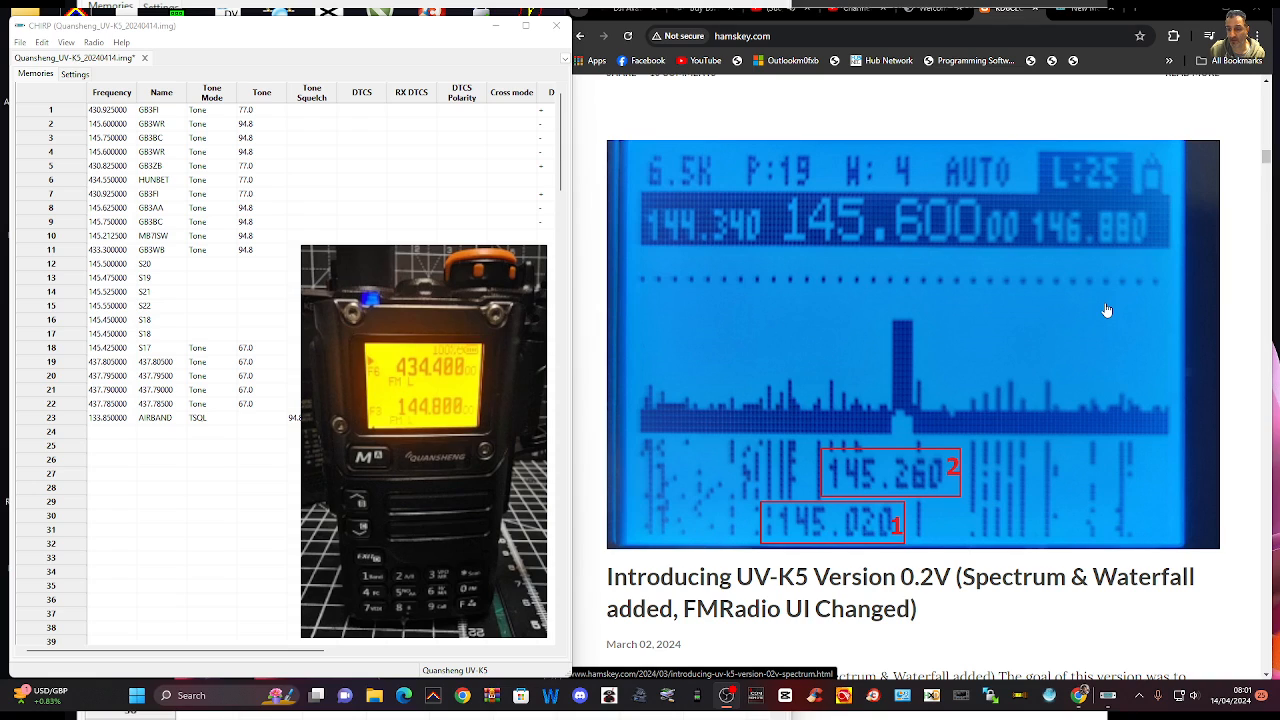
{"action": "scroll", "coordinate": [1107, 311], "scroll_direction": "down", "scroll_amount": 1}
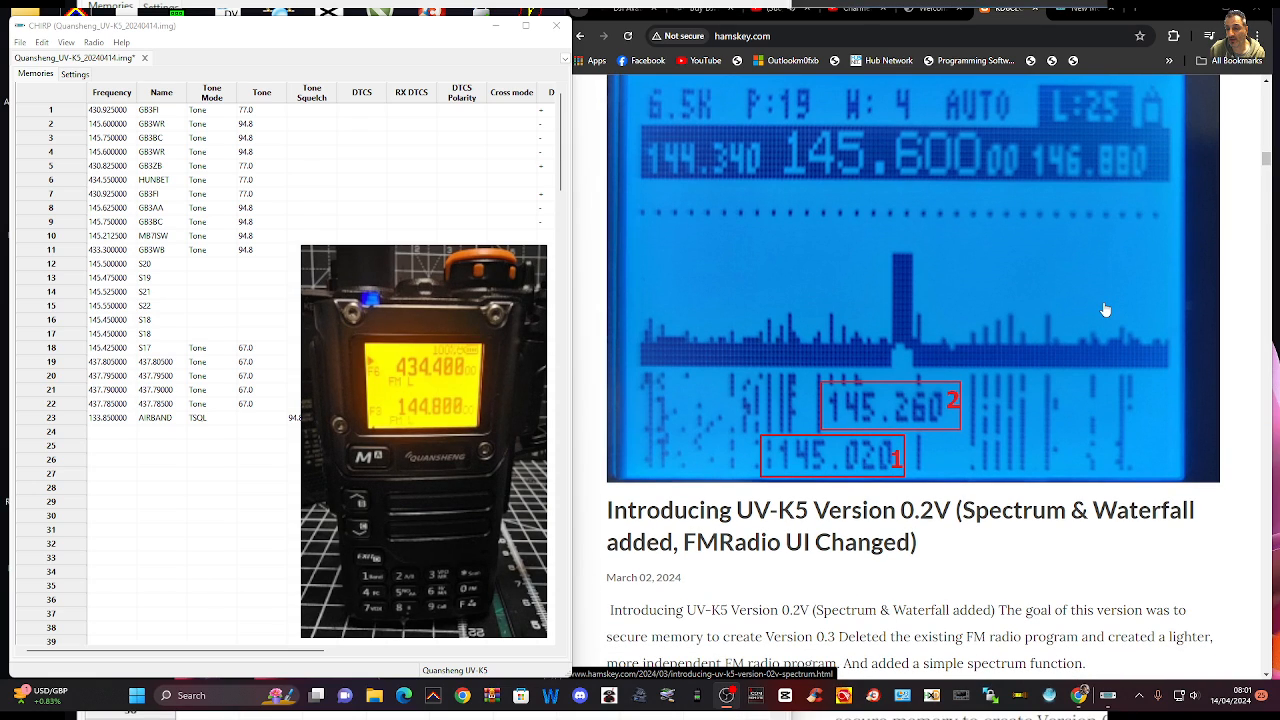
Look through the older posts from HF Fullband receive version 0.3 and APRS Version 0.2P back to CEC Firmware Version 0.1X
{"action": "scroll", "coordinate": [1104, 308], "scroll_direction": "down", "scroll_amount": 5}
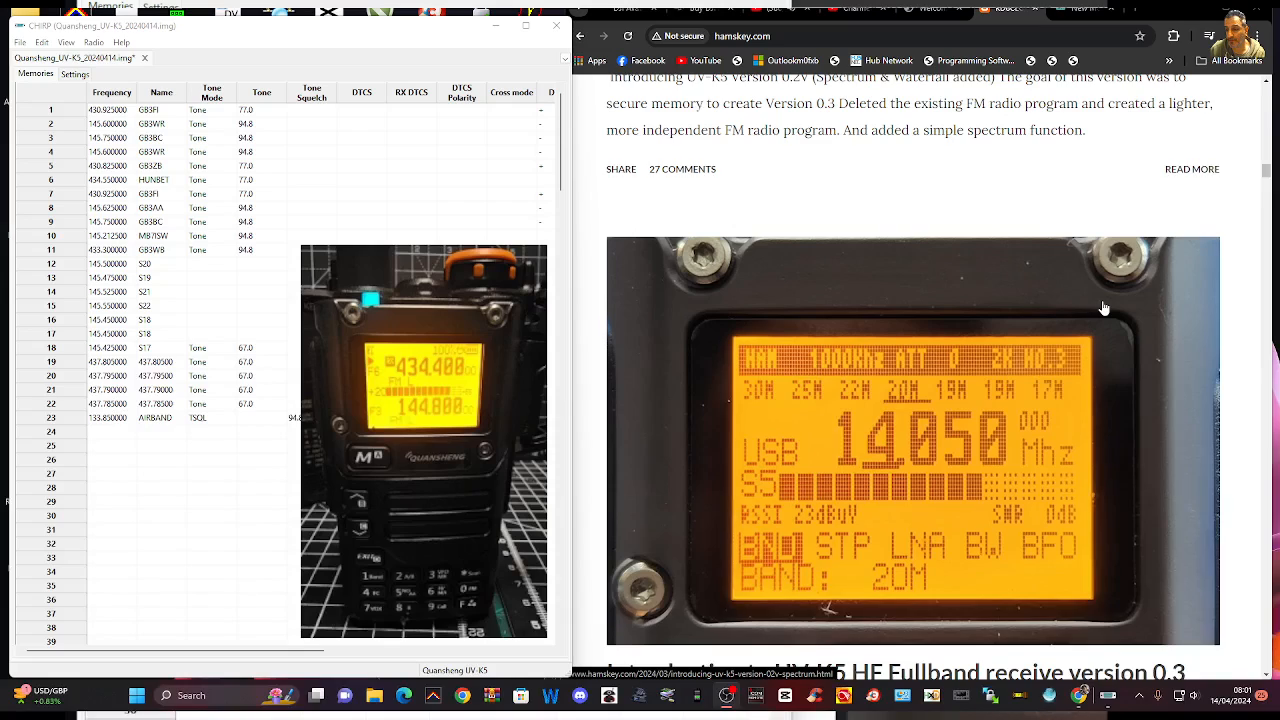
{"action": "scroll", "coordinate": [1104, 308], "scroll_direction": "down", "scroll_amount": 1}
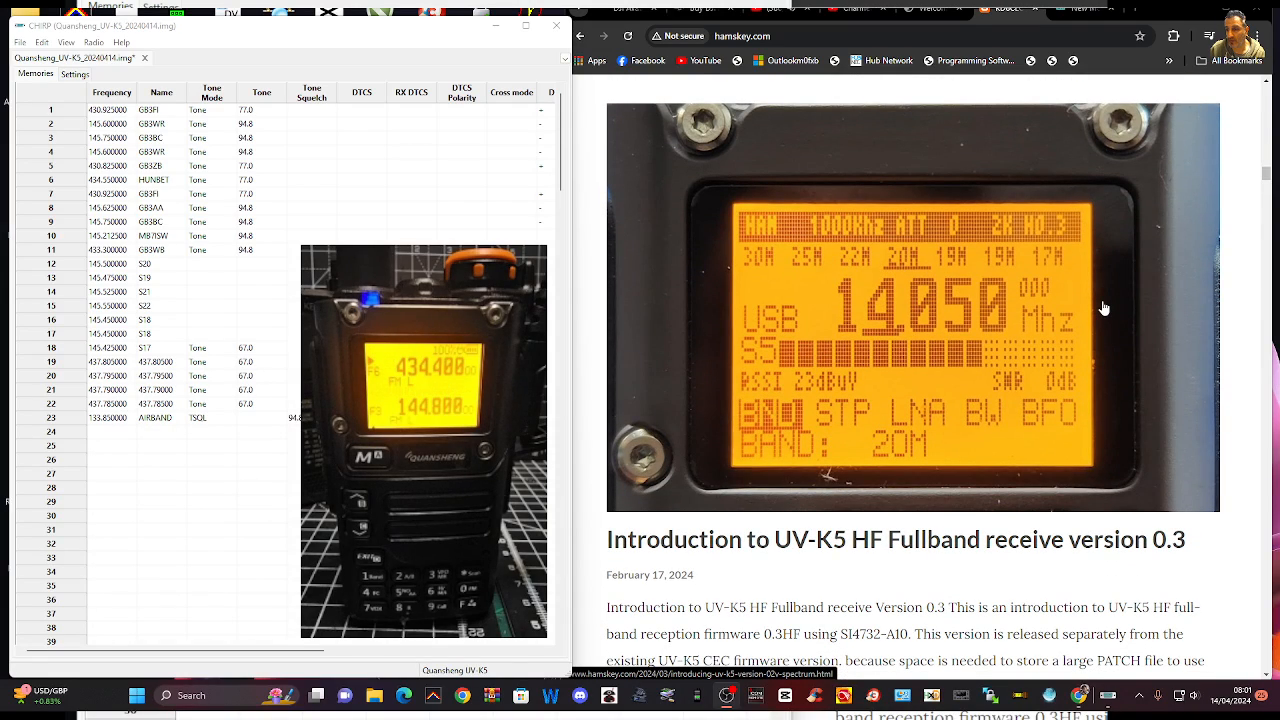
{"action": "scroll", "coordinate": [1104, 308], "scroll_direction": "down", "scroll_amount": 10}
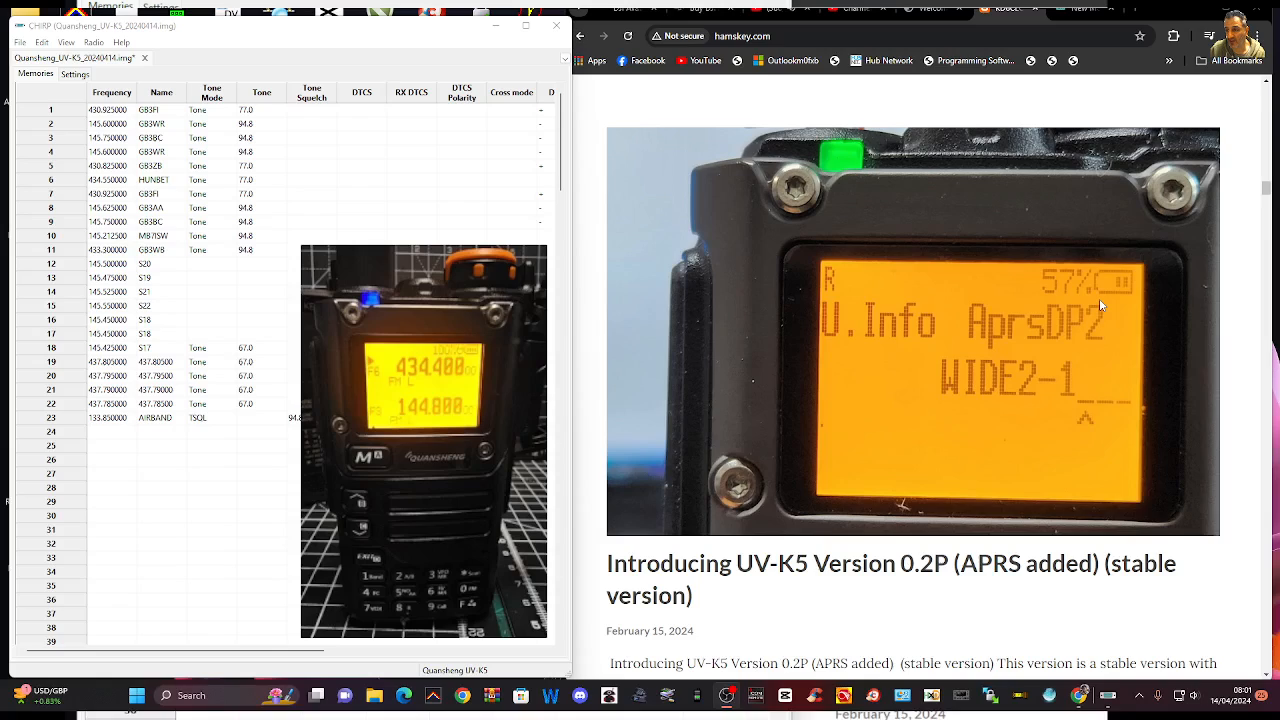
{"action": "scroll", "coordinate": [1099, 304], "scroll_direction": "down", "scroll_amount": 1}
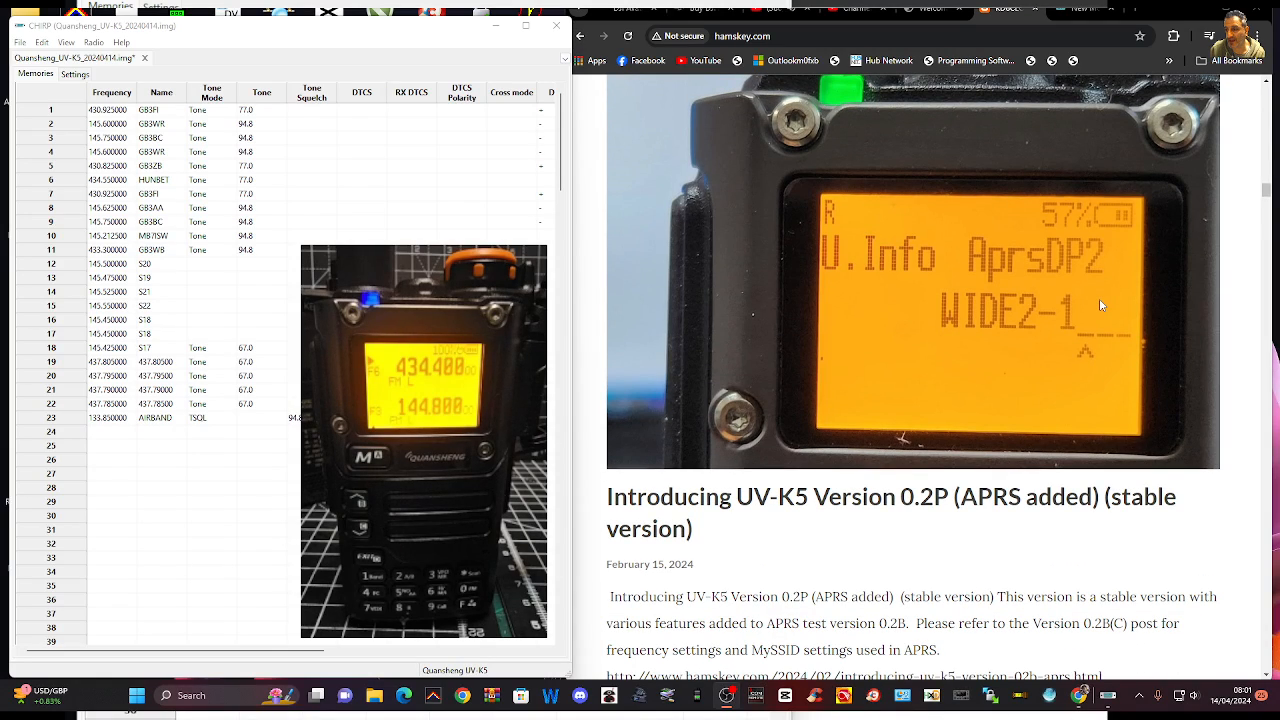
{"action": "scroll", "coordinate": [1099, 298], "scroll_direction": "down", "scroll_amount": 8}
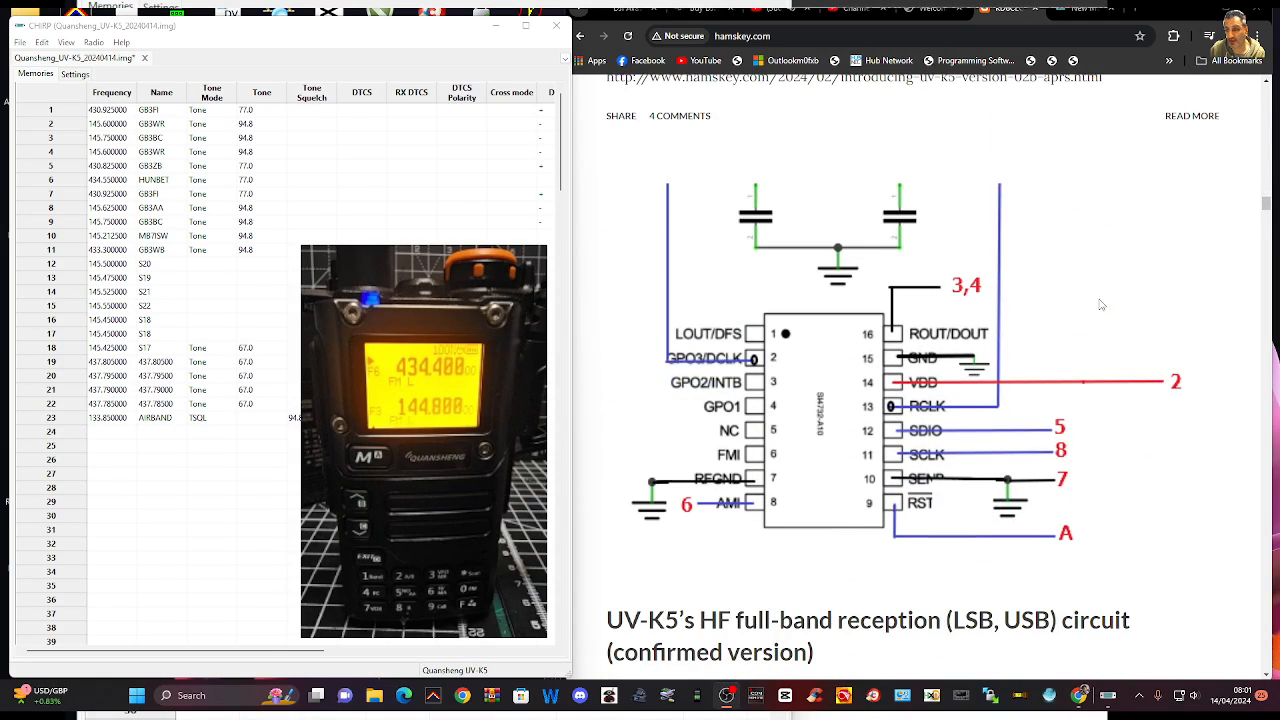
{"action": "scroll", "coordinate": [1100, 303], "scroll_direction": "down", "scroll_amount": 4}
{"action": "scroll", "coordinate": [1097, 302], "scroll_direction": "down", "scroll_amount": 16}
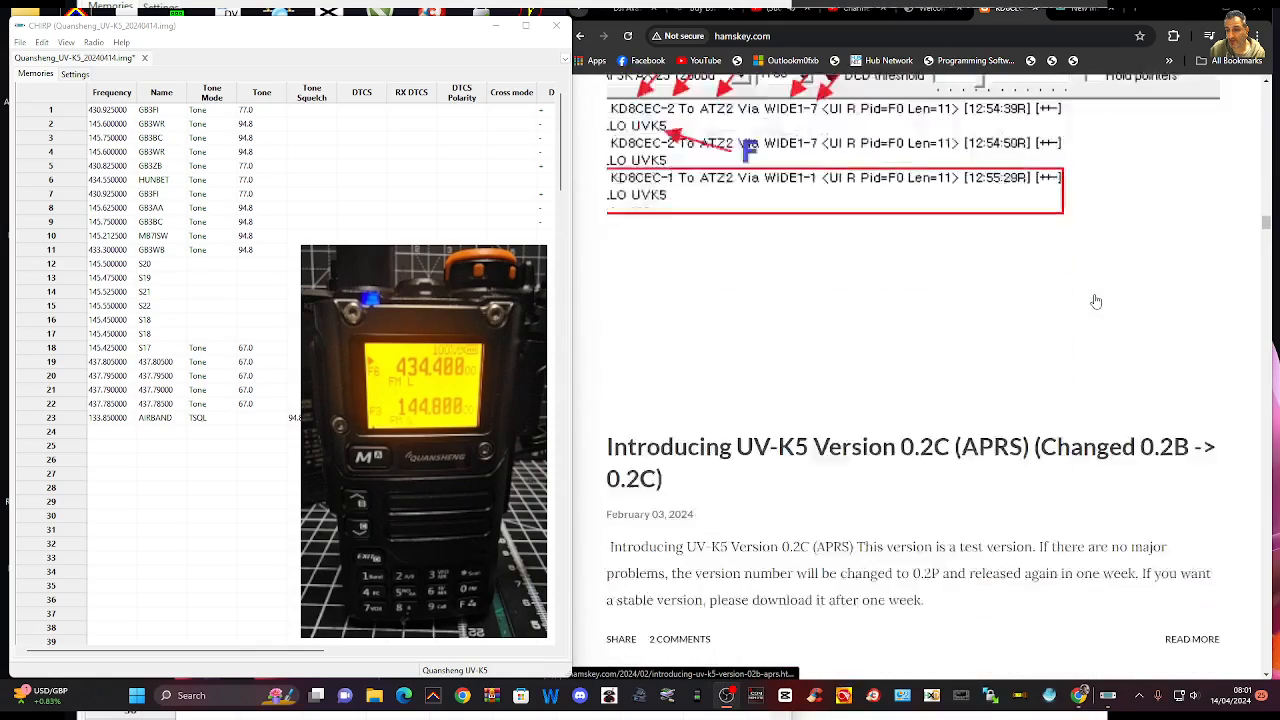
{"action": "scroll", "coordinate": [1096, 301], "scroll_direction": "down", "scroll_amount": 2}
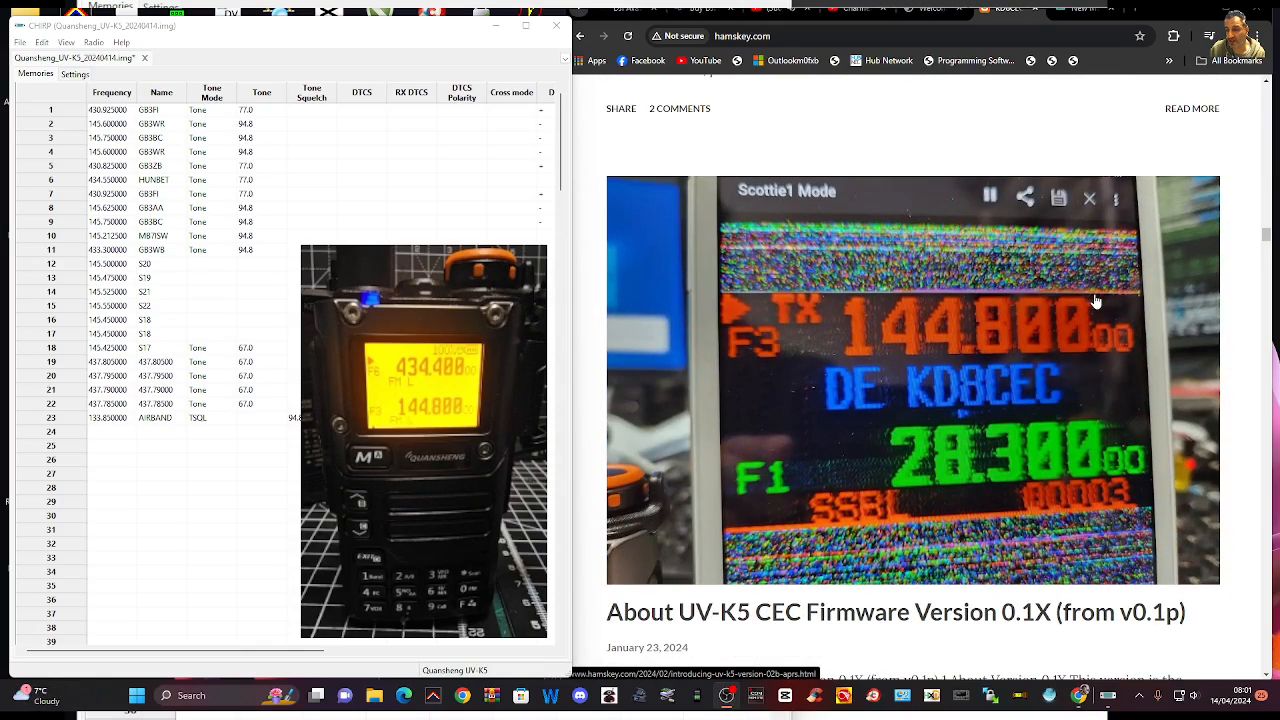
{"action": "scroll", "coordinate": [1096, 301], "scroll_direction": "down", "scroll_amount": 1}
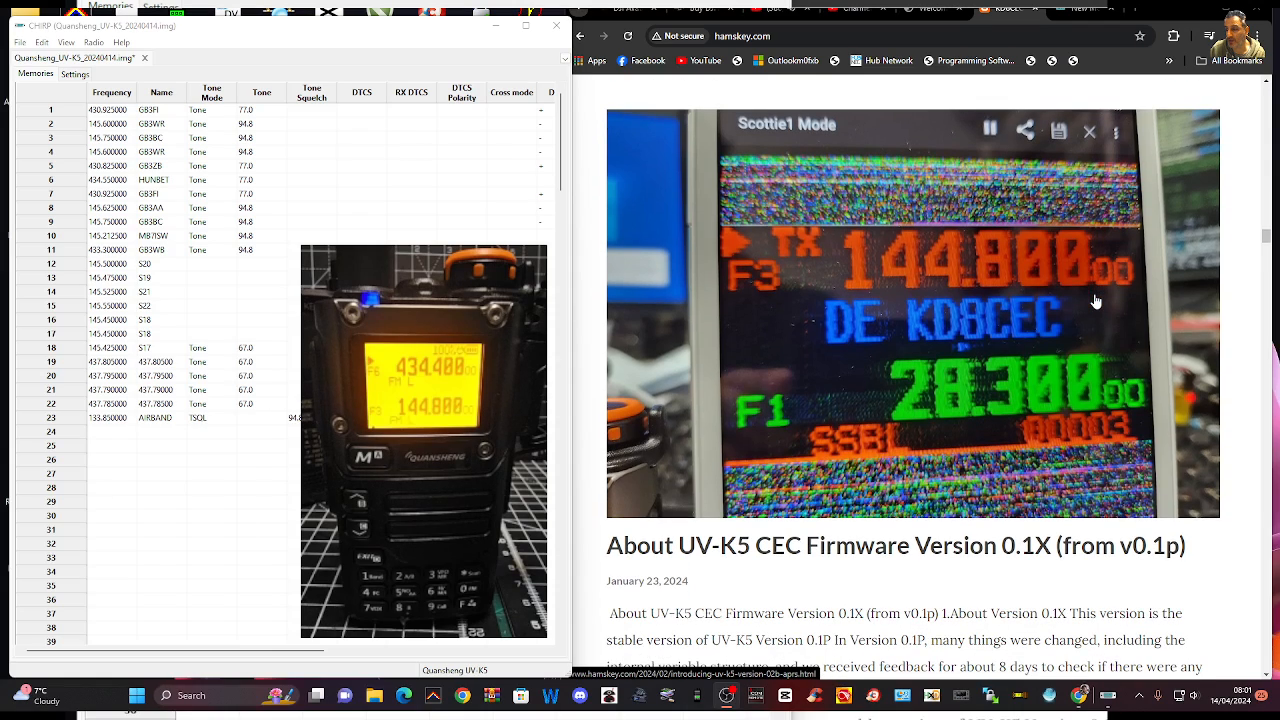
Read the post on modifying the UV-K5 with the SI4732-A10 for full HF band reception
{"action": "scroll", "coordinate": [1096, 301], "scroll_direction": "down", "scroll_amount": 9}
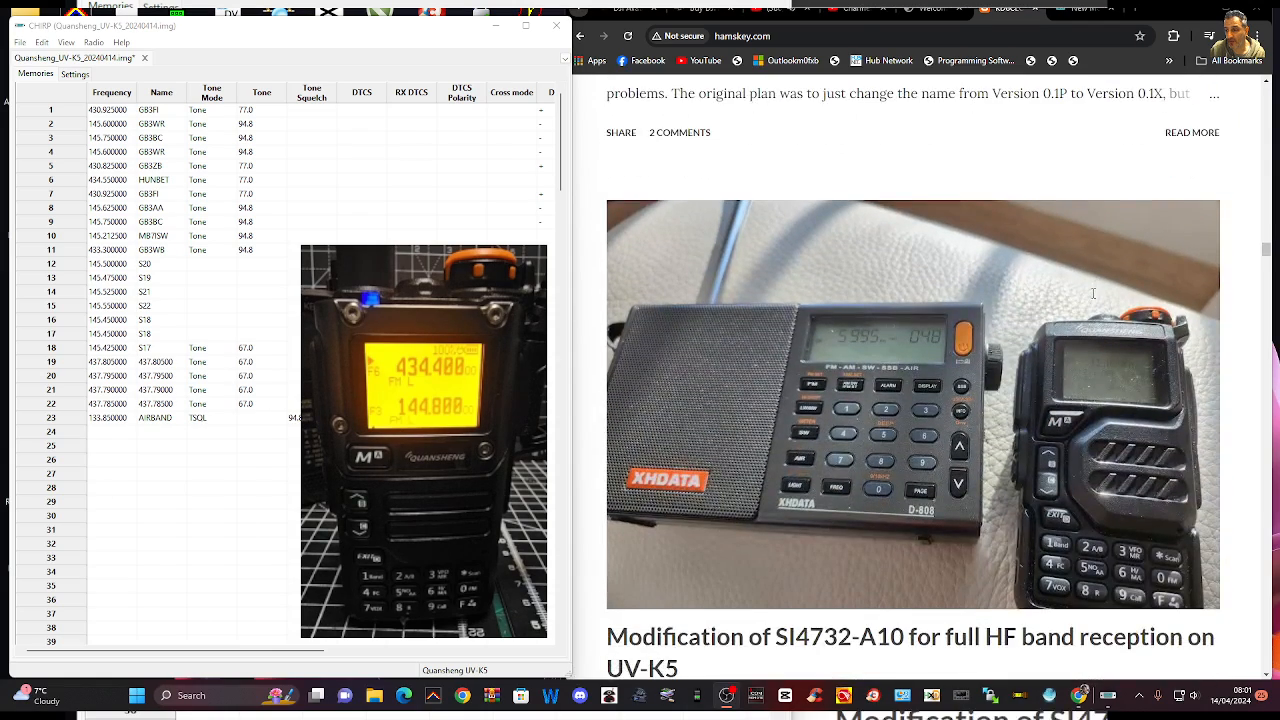
{"action": "scroll", "coordinate": [1093, 293], "scroll_direction": "down", "scroll_amount": 2}
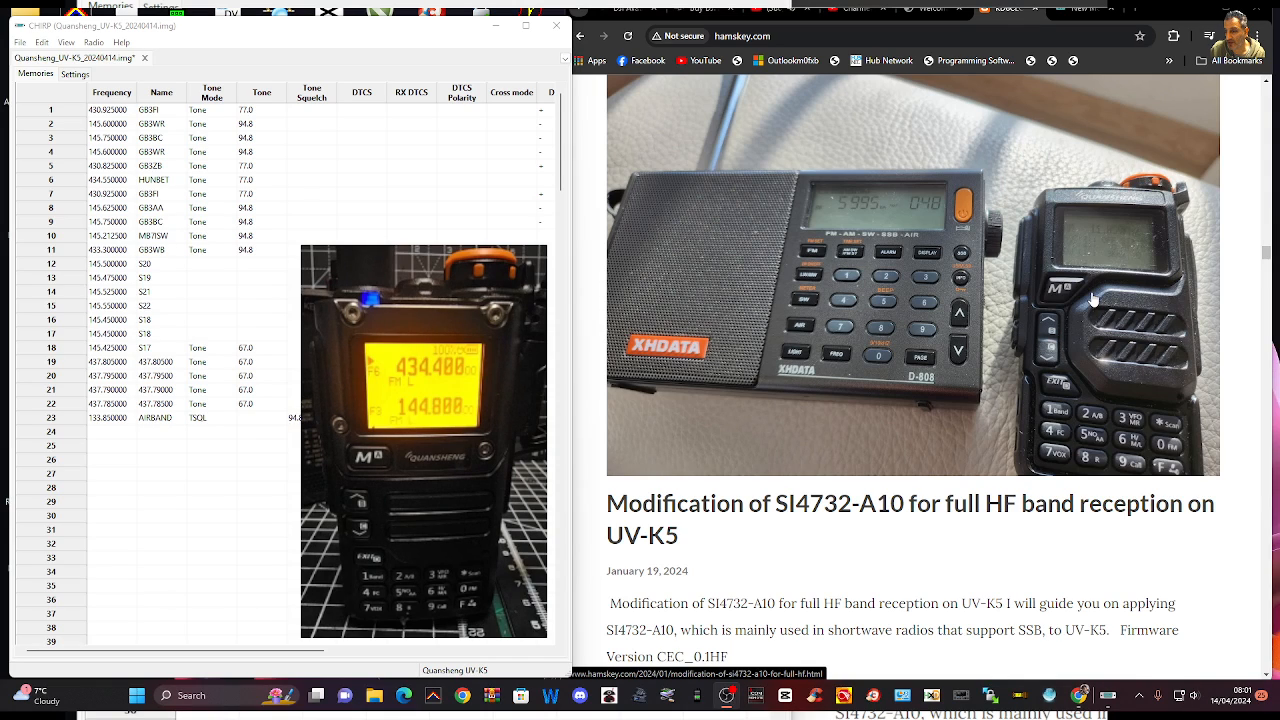
{"action": "scroll", "coordinate": [1088, 296], "scroll_direction": "down", "scroll_amount": 3}
{"action": "scroll", "coordinate": [1084, 297], "scroll_direction": "up", "scroll_amount": 3}
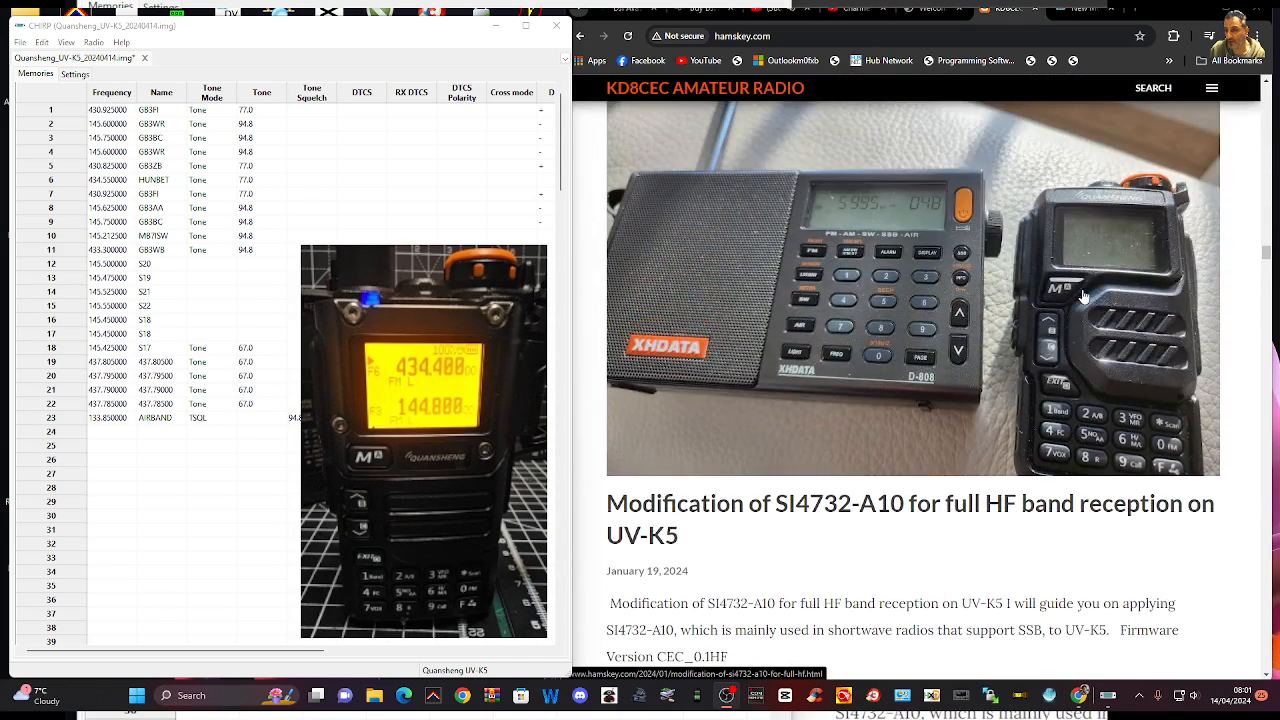
{"action": "scroll", "coordinate": [1084, 297], "scroll_direction": "up", "scroll_amount": 2}
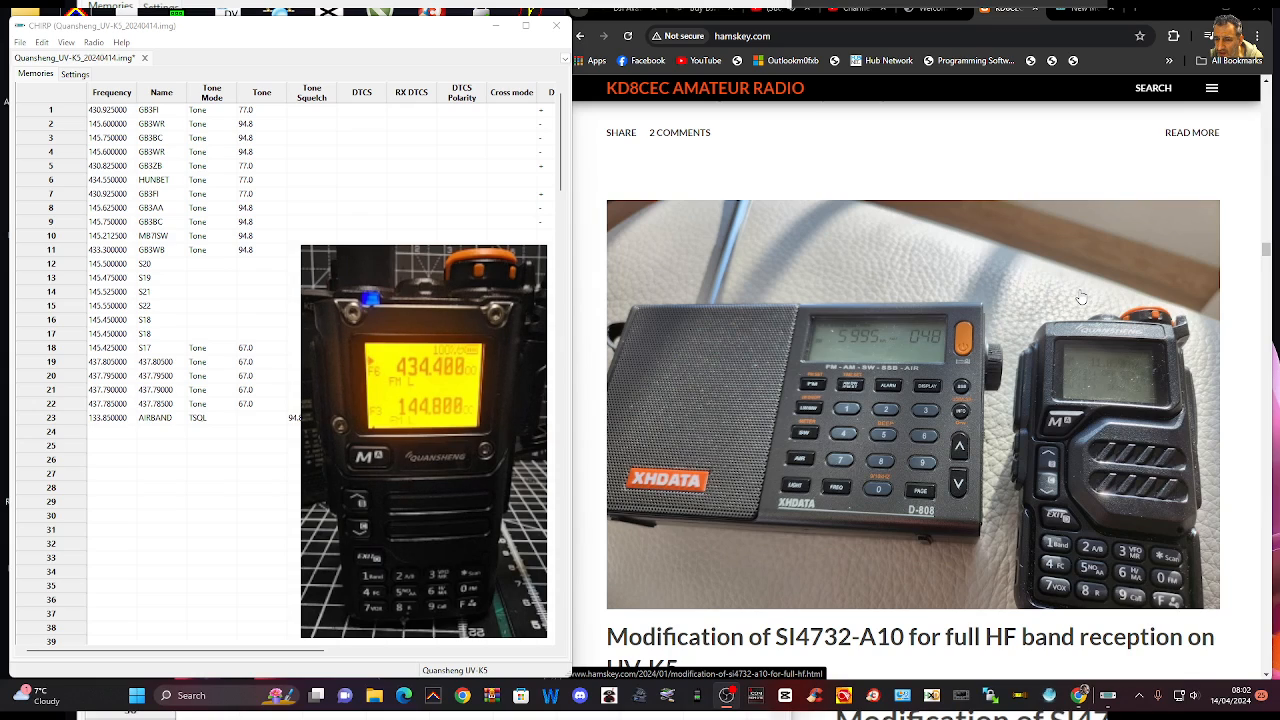
{"action": "scroll", "coordinate": [1082, 298], "scroll_direction": "down", "scroll_amount": 3}
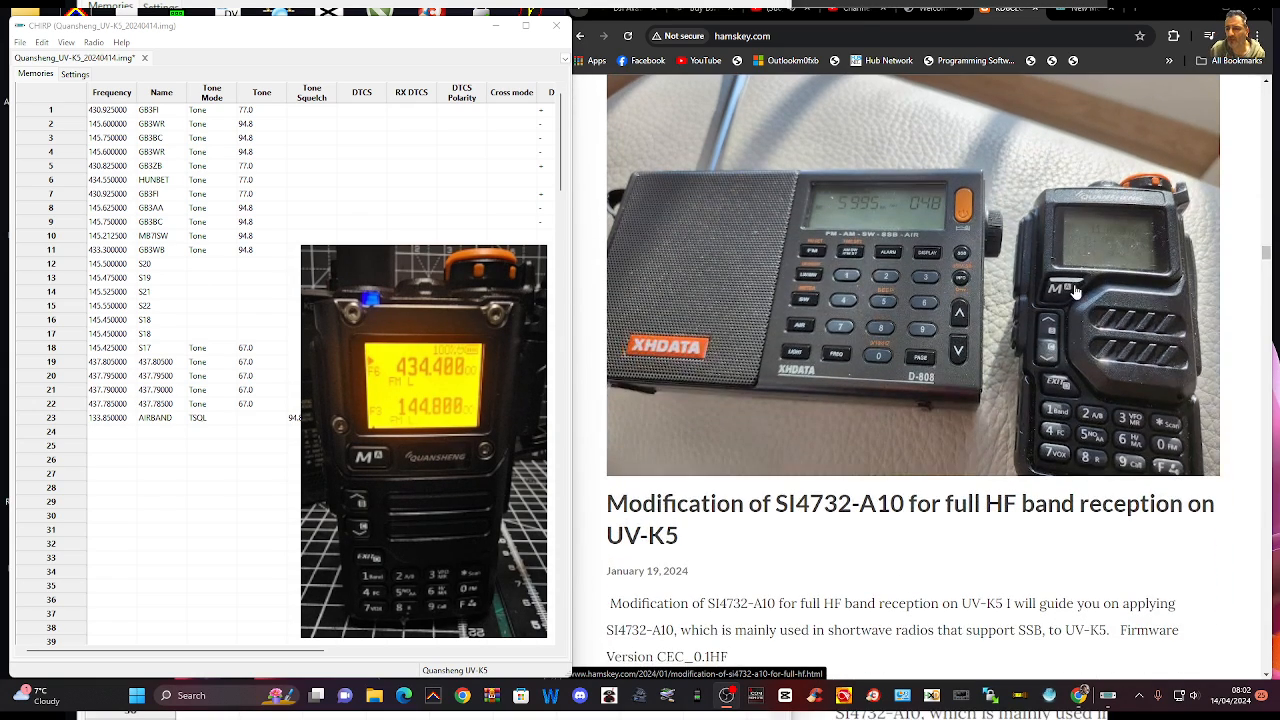
{"action": "scroll", "coordinate": [1070, 290], "scroll_direction": "up", "scroll_amount": 1}
Look through the earliest firmware posts, from UV-K5 Version 0.1P (CW) back to Version 0.1C
{"action": "scroll", "coordinate": [1070, 290], "scroll_direction": "down", "scroll_amount": 4}
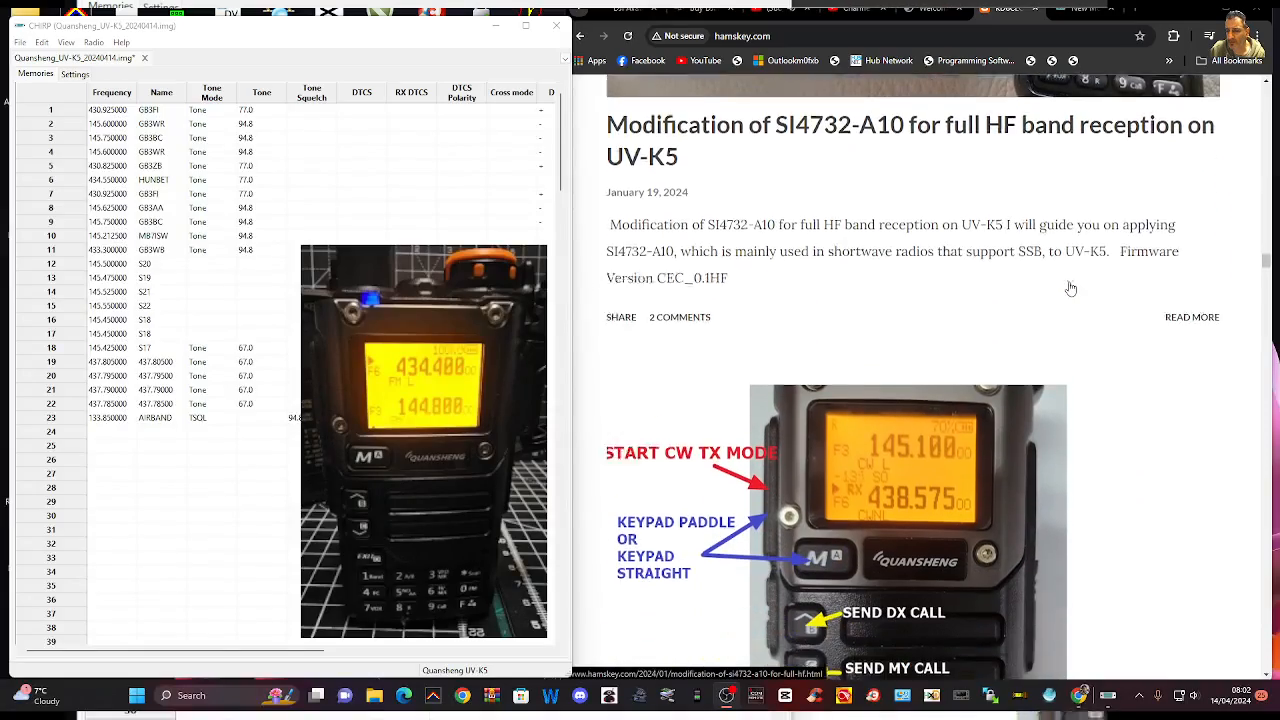
{"action": "scroll", "coordinate": [1070, 288], "scroll_direction": "down", "scroll_amount": 10}
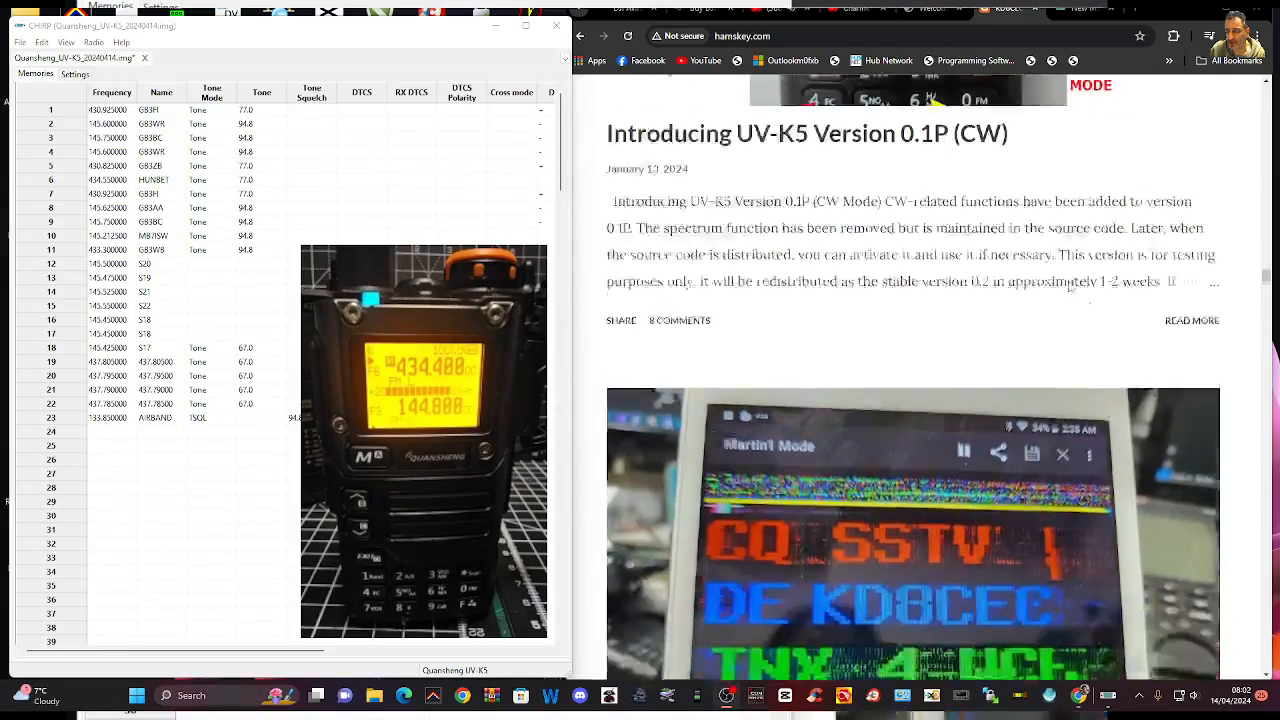
{"action": "scroll", "coordinate": [1070, 288], "scroll_direction": "down", "scroll_amount": 3}
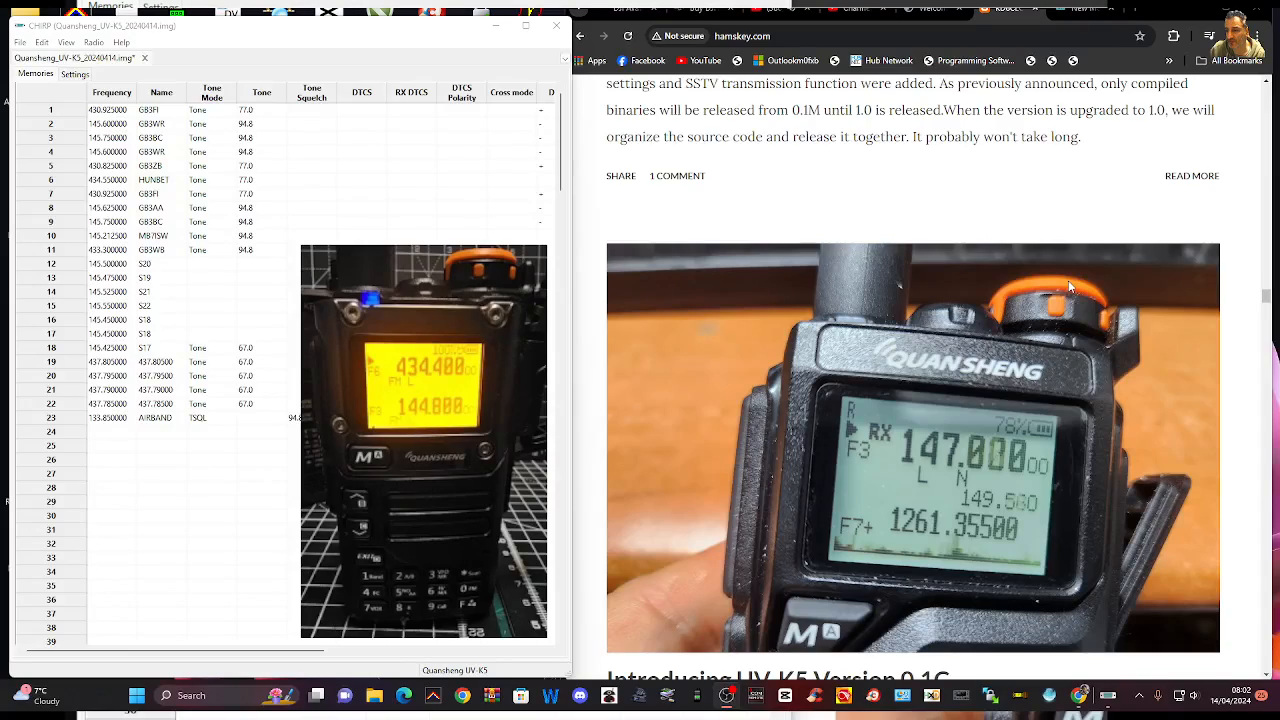
{"action": "scroll", "coordinate": [1069, 287], "scroll_direction": "down", "scroll_amount": 2}
{"action": "scroll", "coordinate": [1069, 287], "scroll_direction": "up", "scroll_amount": 2}
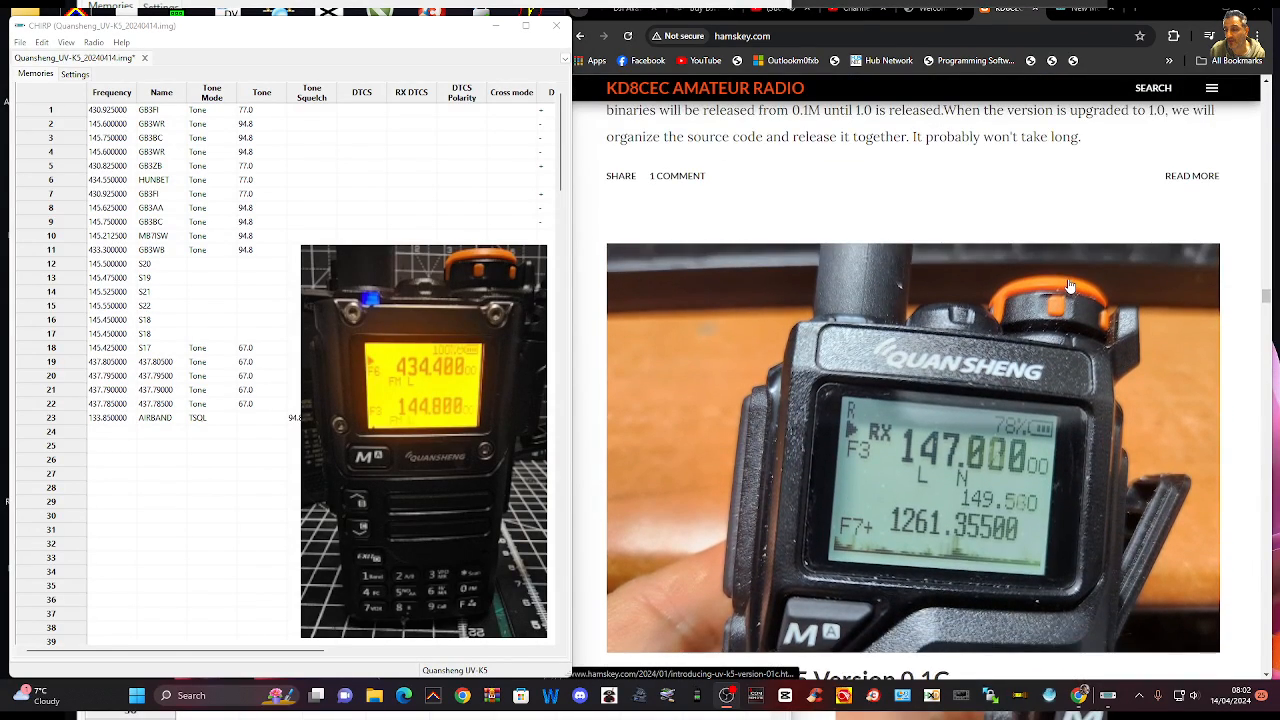
{"action": "scroll", "coordinate": [1070, 287], "scroll_direction": "up", "scroll_amount": 2}
{"action": "scroll", "coordinate": [1068, 280], "scroll_direction": "down", "scroll_amount": 3}
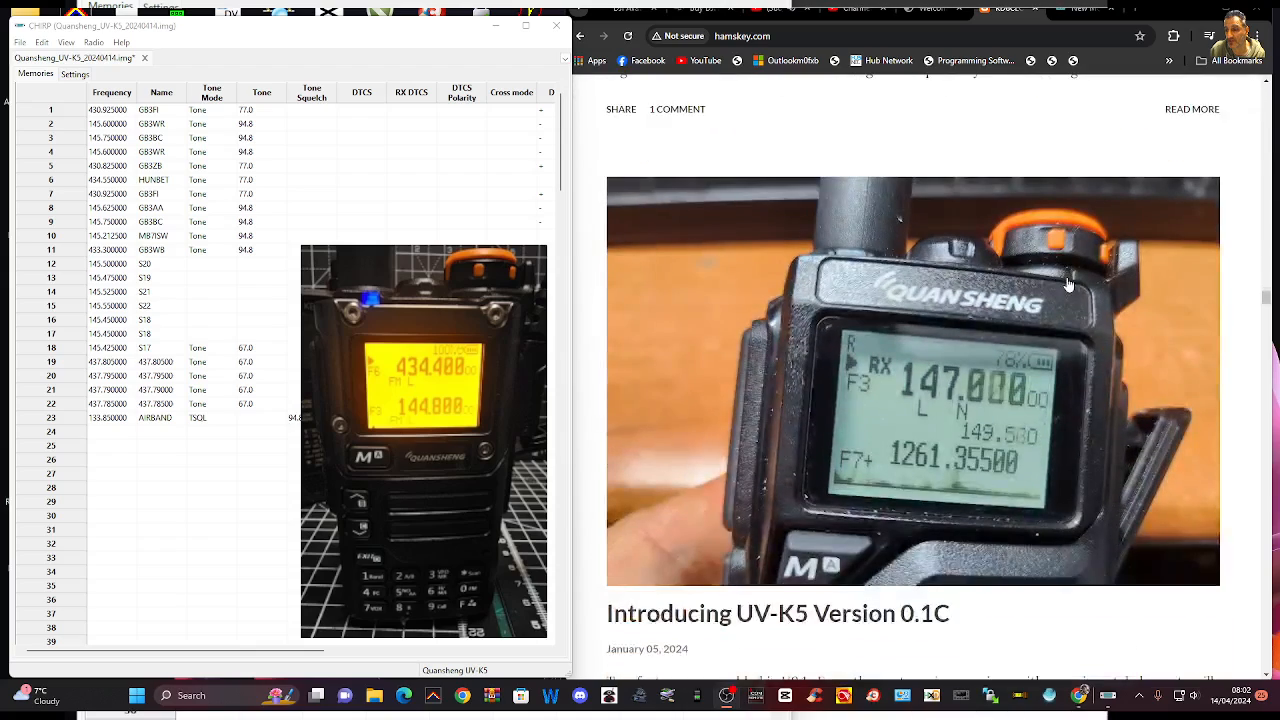
Look through the oldest UV-K5 posts, Version 0.1C and Release 0.1b, down to the DVPI Version 1.03 post
{"action": "scroll", "coordinate": [1069, 285], "scroll_direction": "down", "scroll_amount": 7}
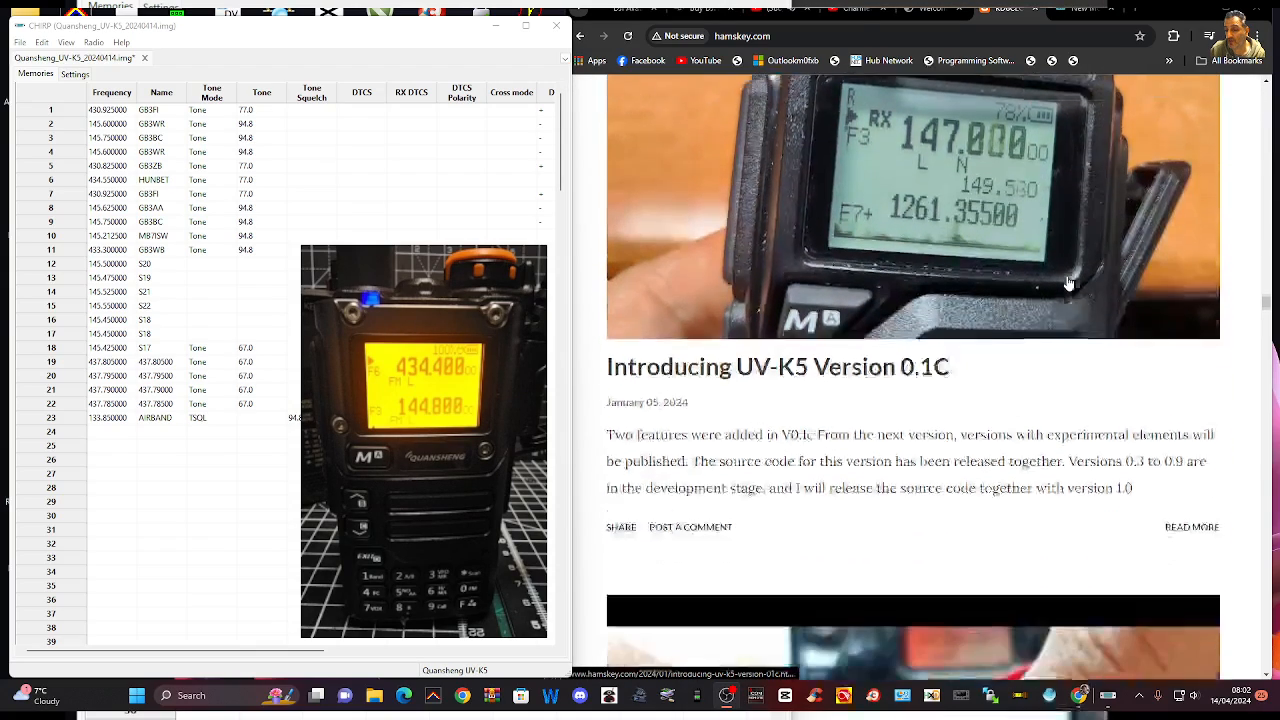
{"action": "scroll", "coordinate": [1068, 283], "scroll_direction": "down", "scroll_amount": 3}
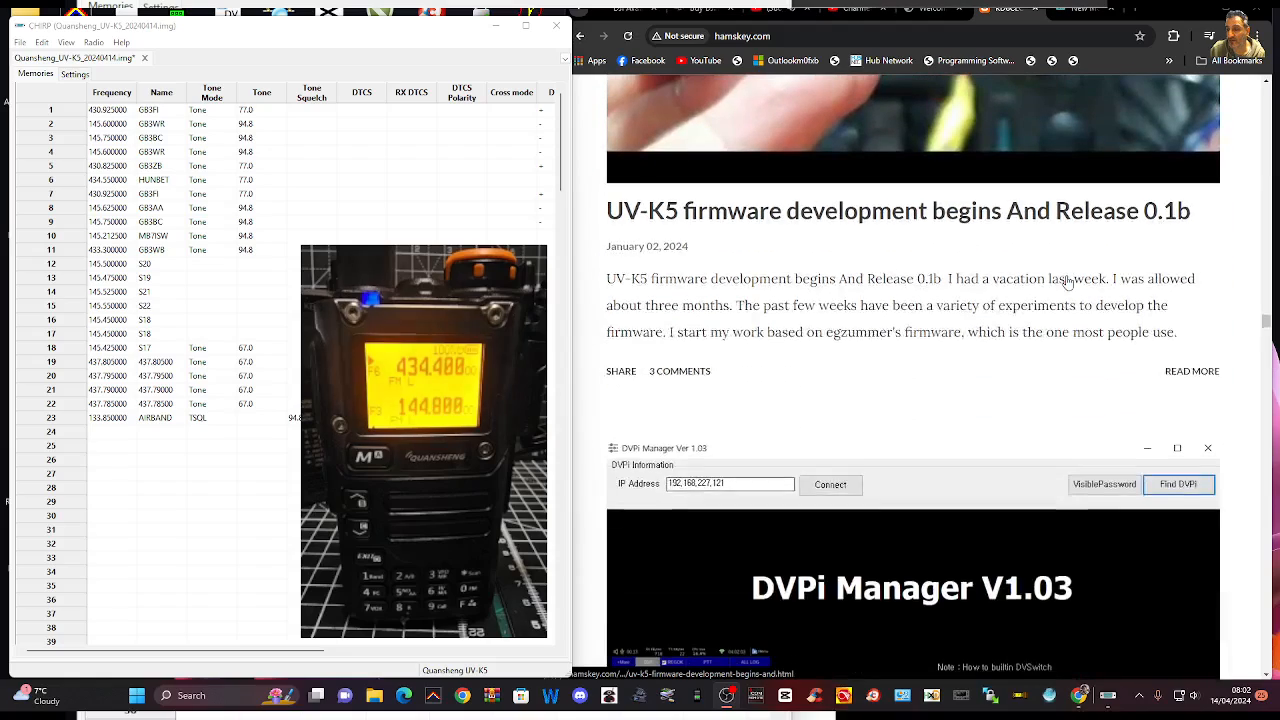
{"action": "scroll", "coordinate": [1068, 283], "scroll_direction": "up", "scroll_amount": 4}
{"action": "scroll", "coordinate": [1068, 283], "scroll_direction": "down", "scroll_amount": 1}
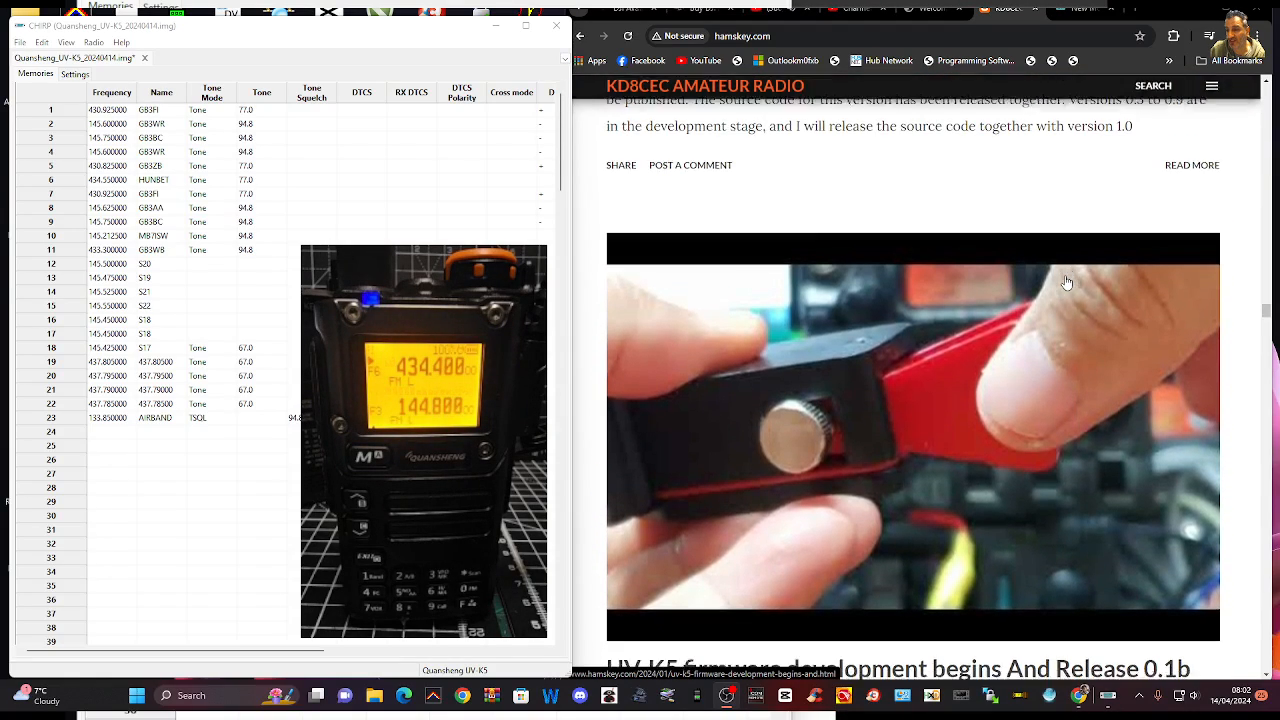
{"action": "scroll", "coordinate": [1066, 283], "scroll_direction": "down", "scroll_amount": 7}
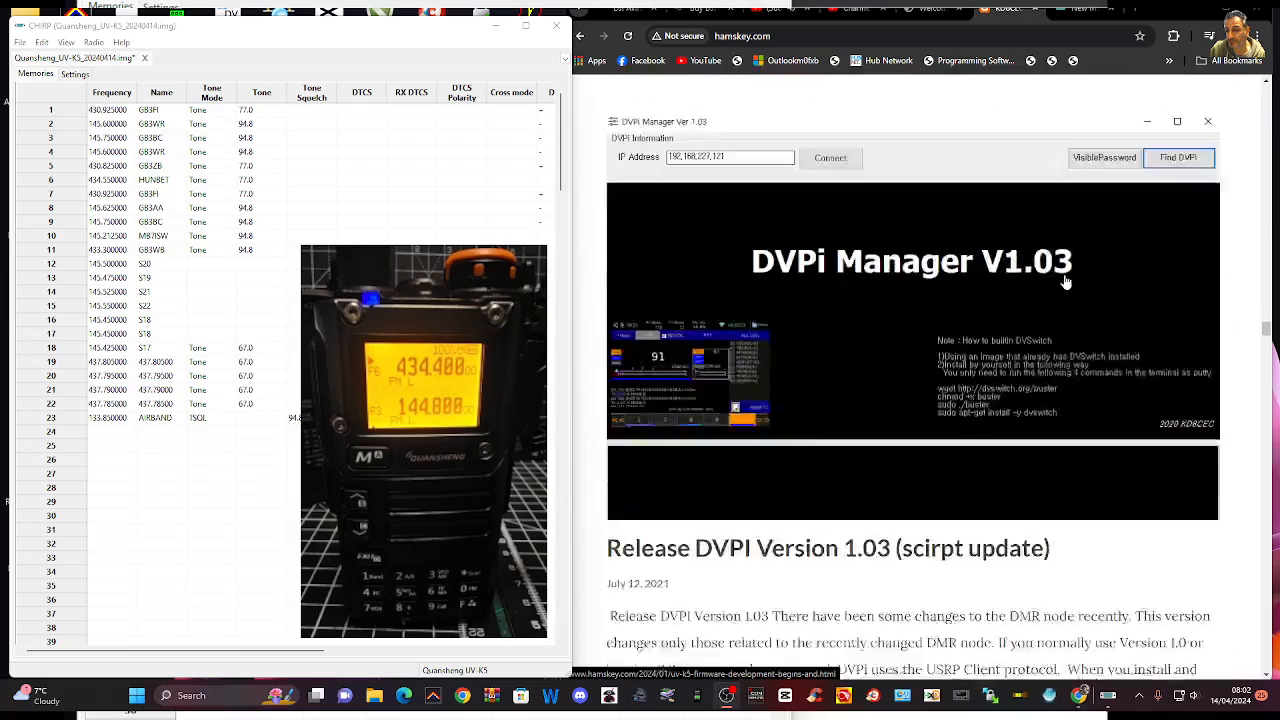
{"action": "scroll", "coordinate": [1100, 292], "scroll_direction": "up", "scroll_amount": 5}
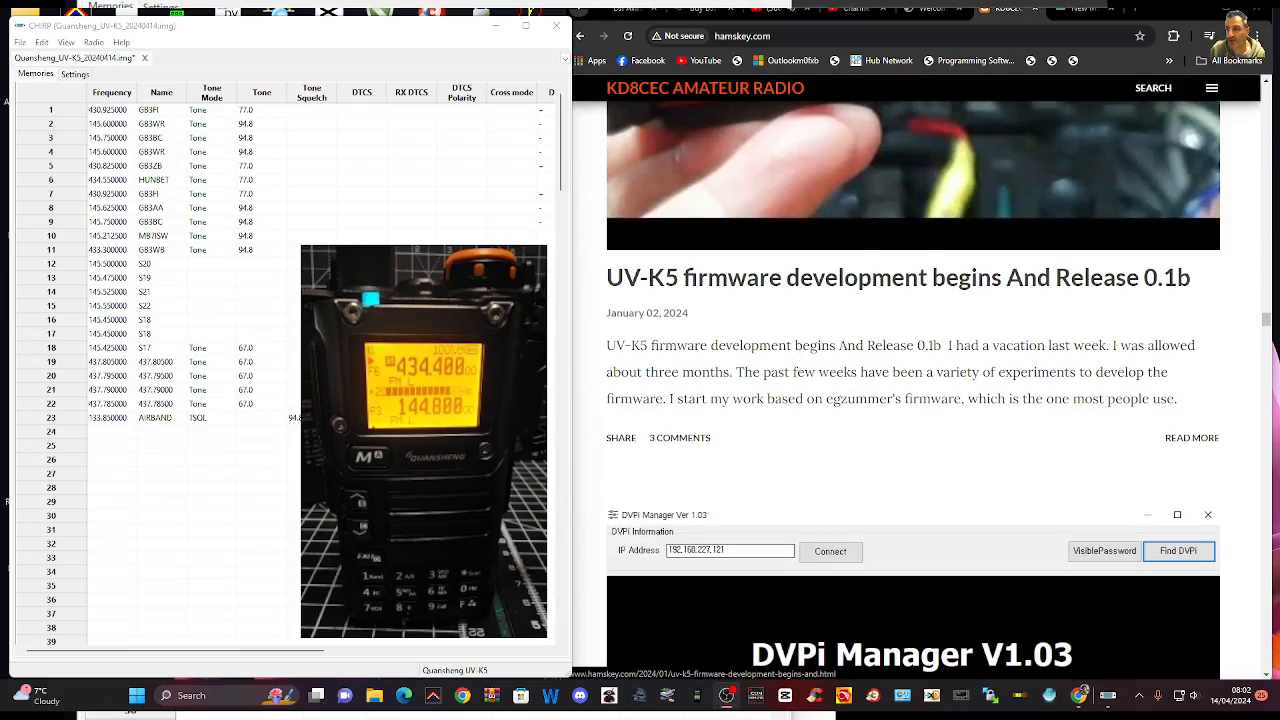
{"action": "scroll", "coordinate": [1118, 355], "scroll_direction": "up", "scroll_amount": 10}
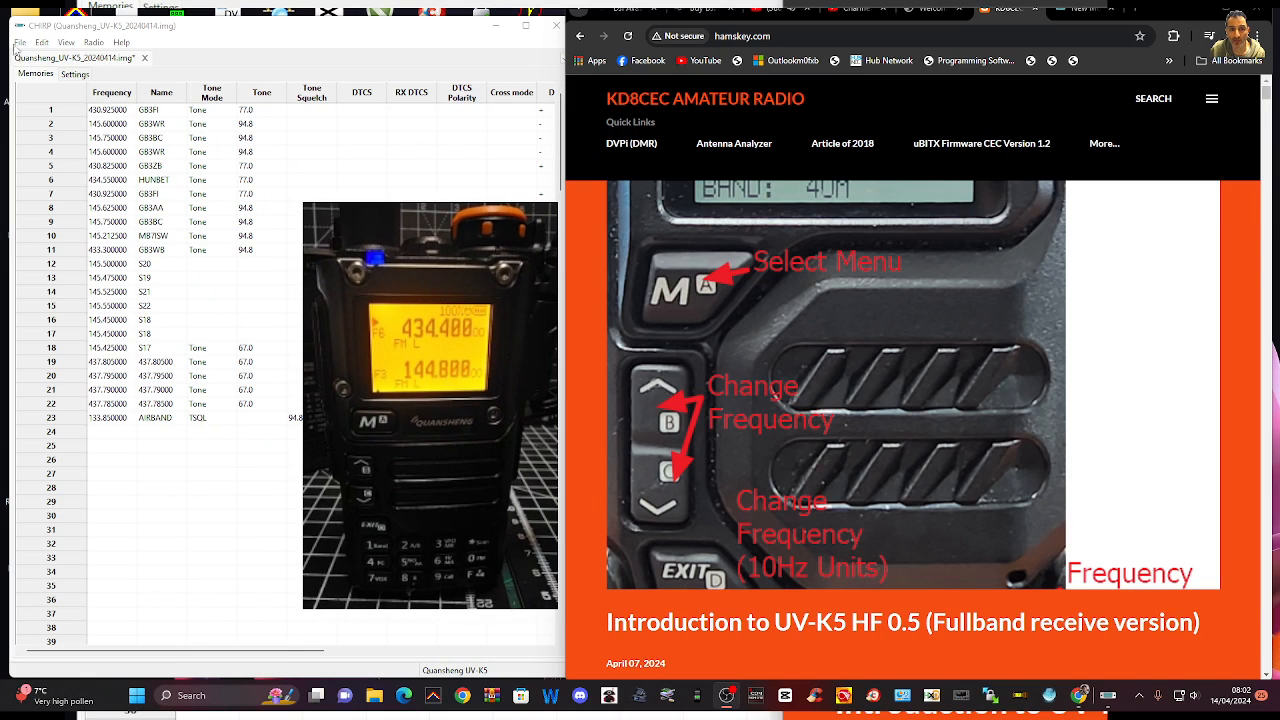
Switch to CHIRP, start a download from the radio, and check the USB reader's COM port in Device Manager
{"action": "left_click", "coordinate": [94, 43]}
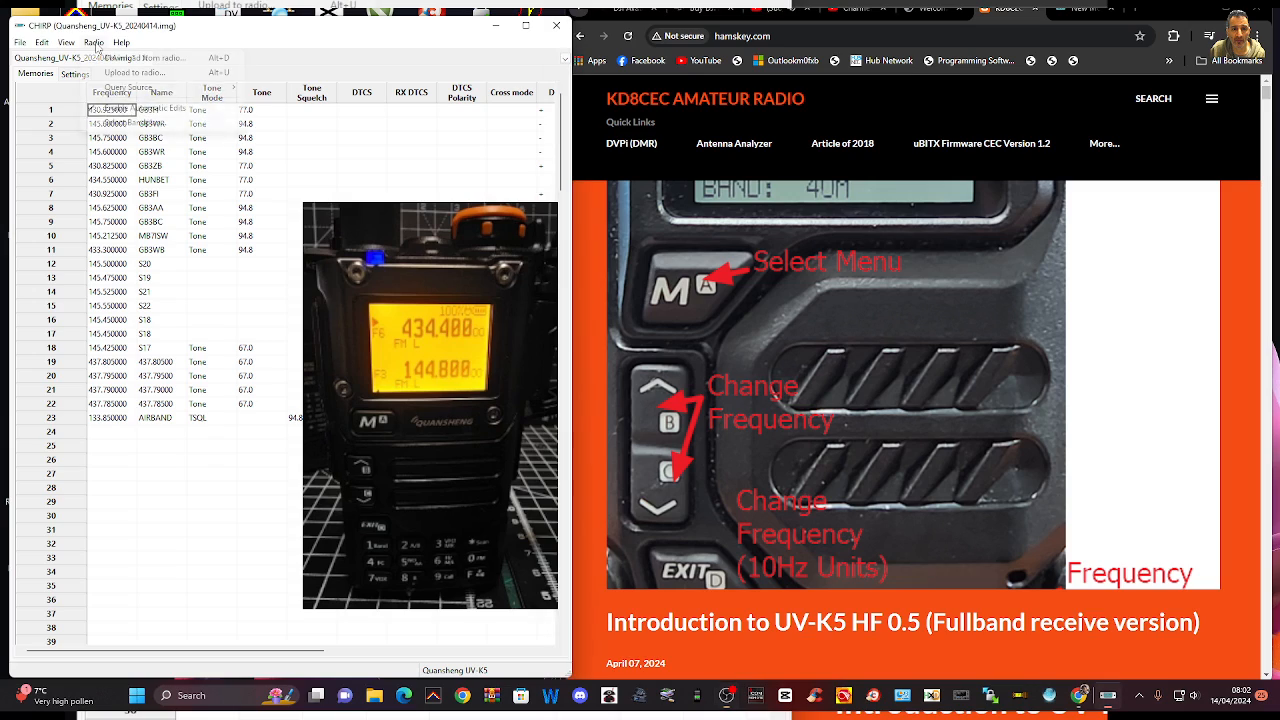
{"action": "left_click", "coordinate": [131, 60]}
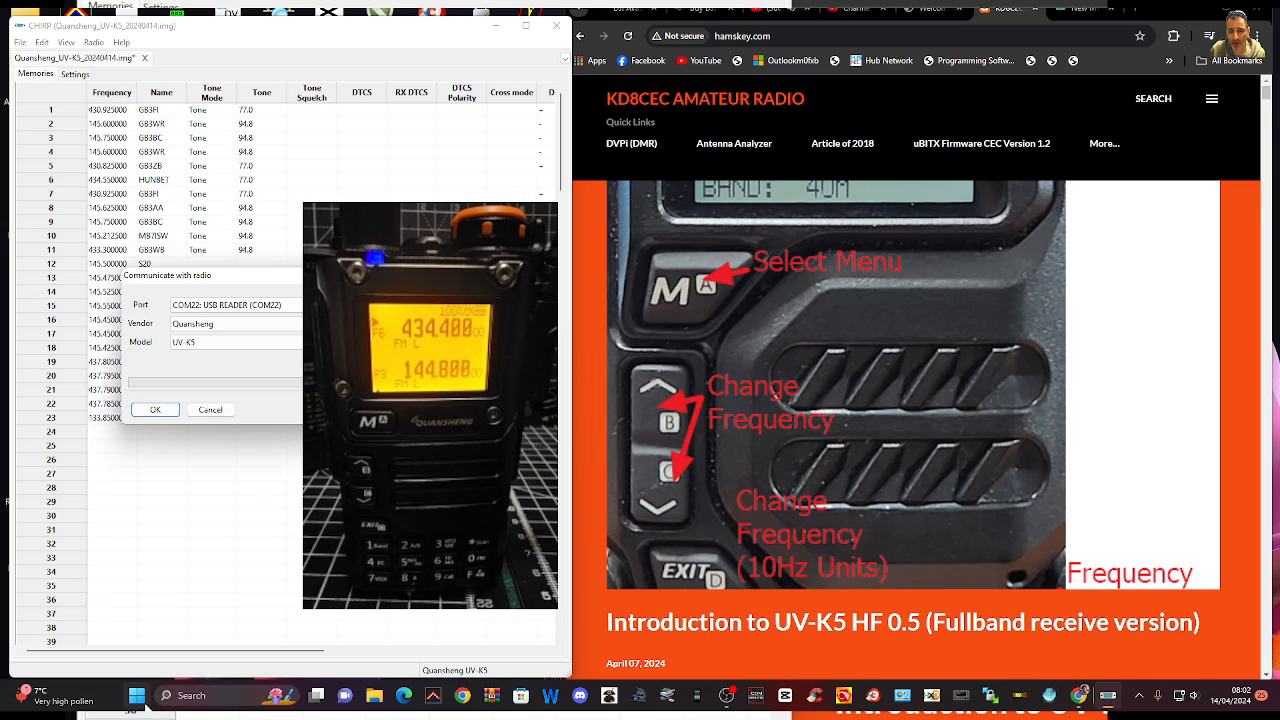
{"action": "right_click", "coordinate": [138, 704]}
{"action": "left_click", "coordinate": [122, 408]}
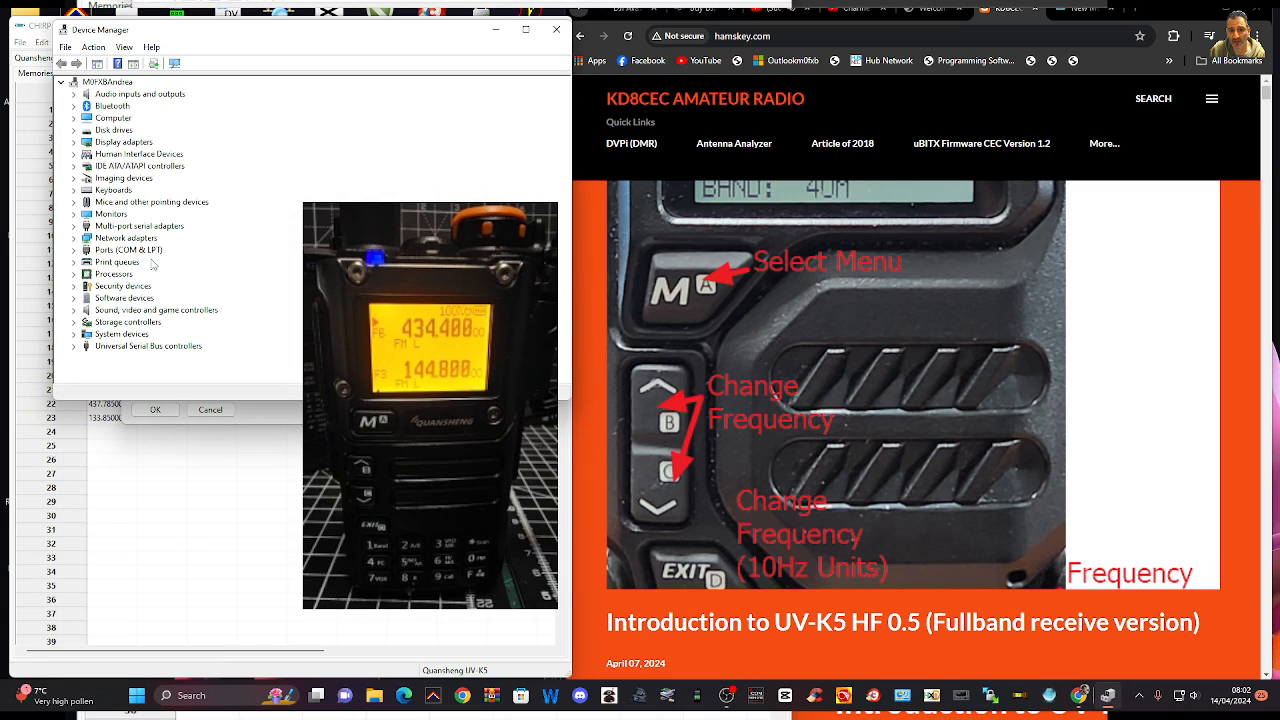
{"action": "double_click", "coordinate": [142, 250]}
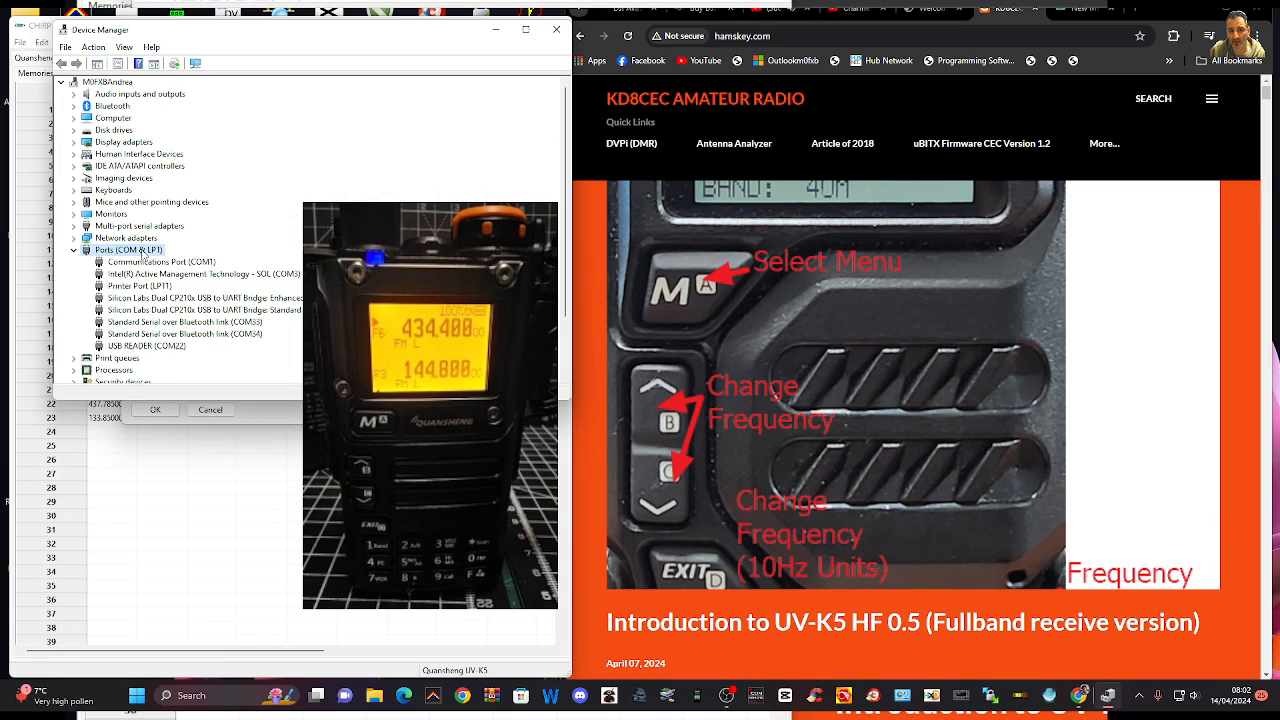
{"action": "left_click", "coordinate": [500, 33]}
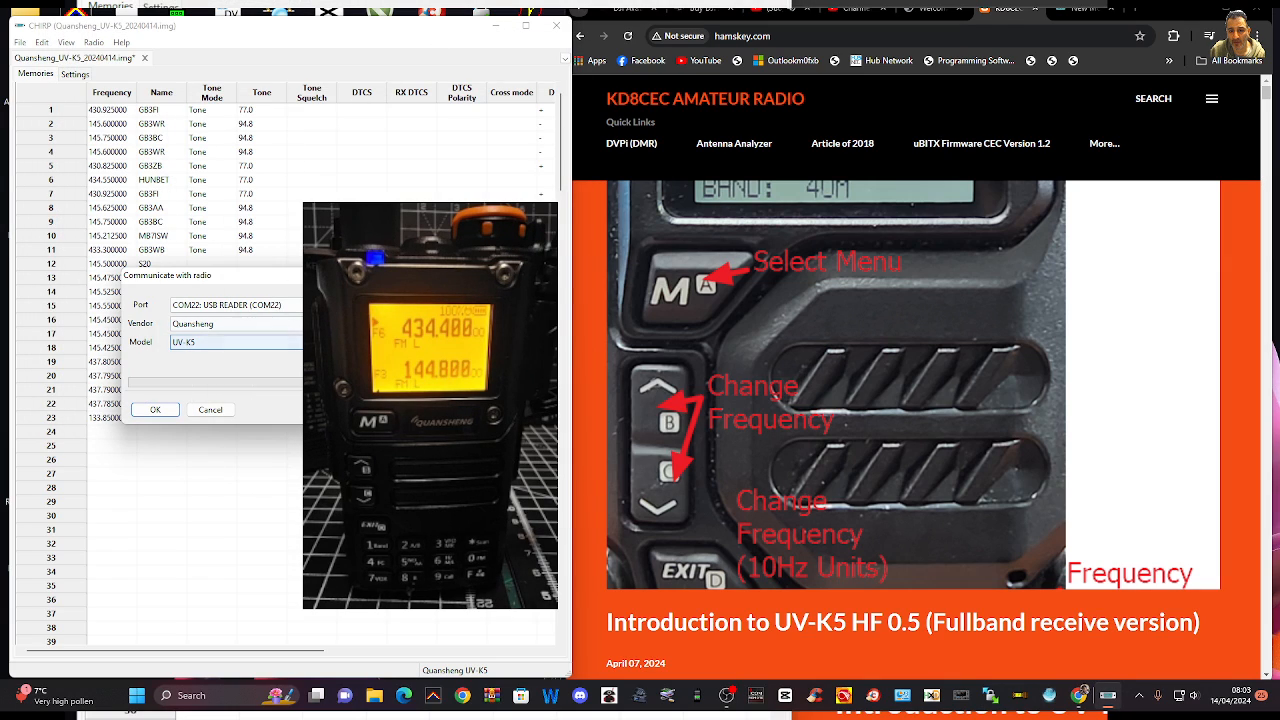
Download the radio's memories over COM22 with vendor Quansheng and model UV-K5, accepting the download instructions
{"action": "left_click", "coordinate": [236, 323]}
{"action": "left_click", "coordinate": [345, 324]}
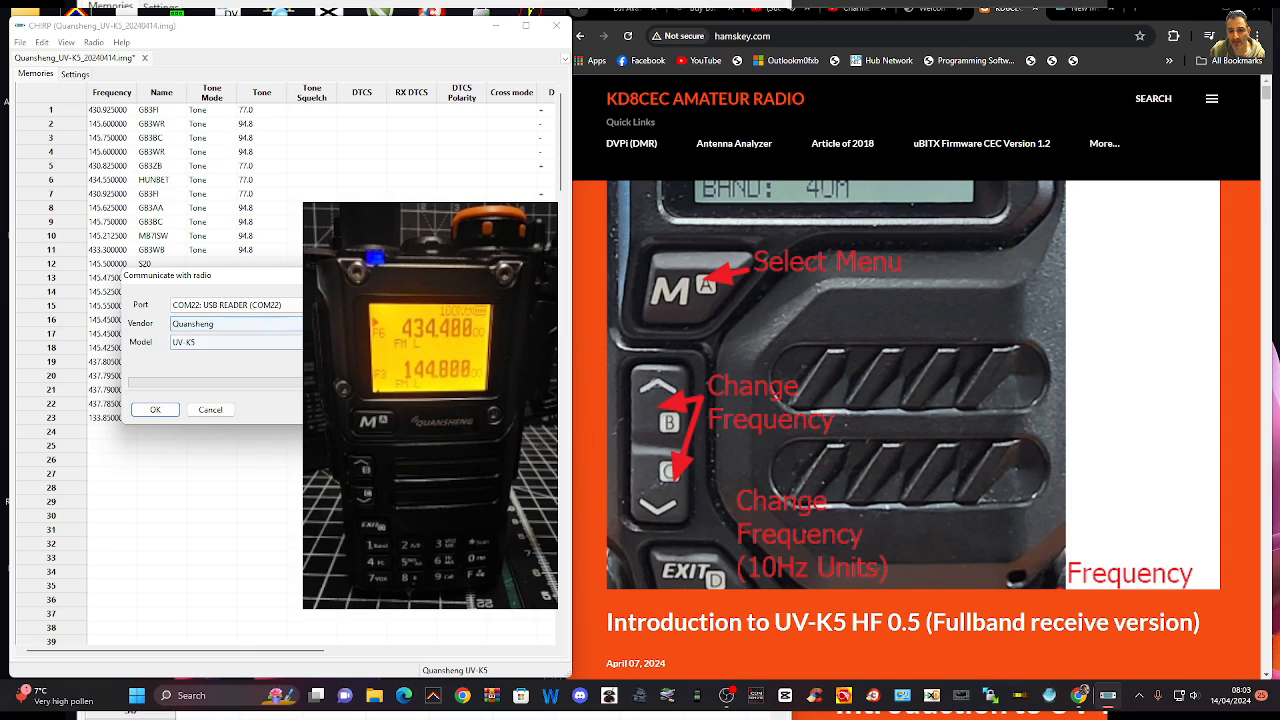
{"action": "left_click", "coordinate": [345, 342]}
{"action": "left_click", "coordinate": [236, 366]}
{"action": "left_click", "coordinate": [168, 411]}
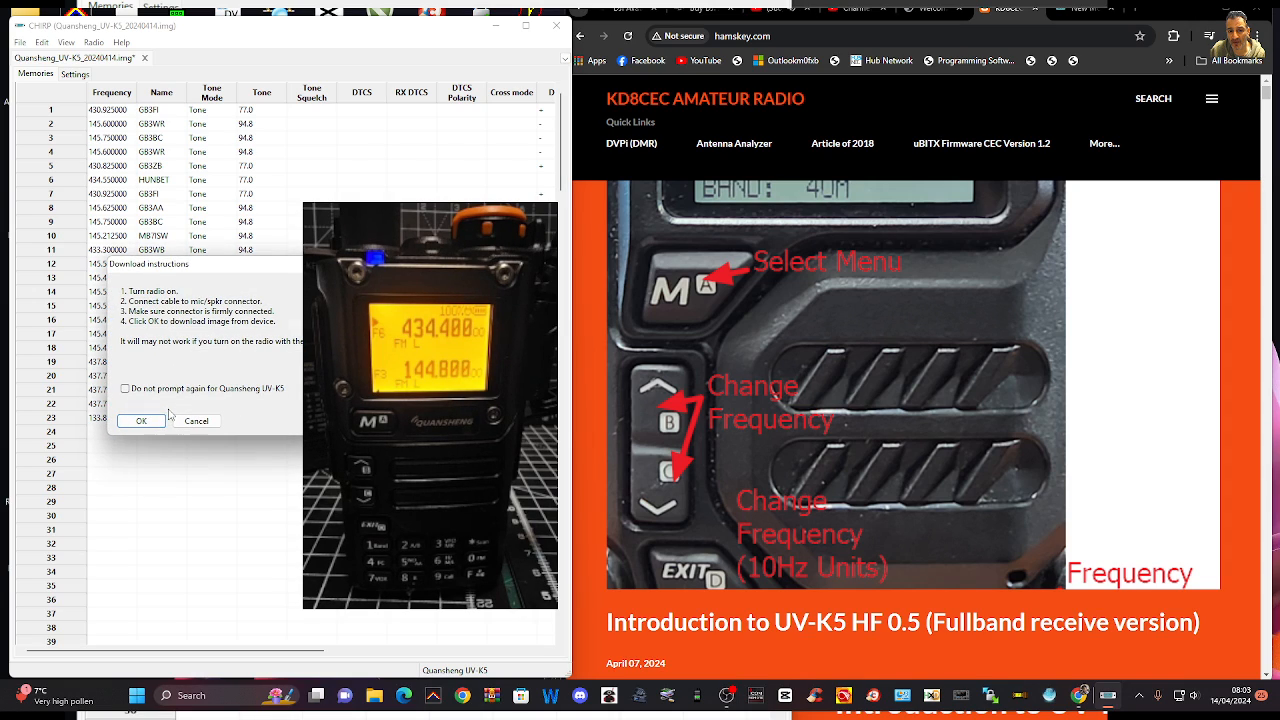
{"action": "left_click", "coordinate": [146, 421]}
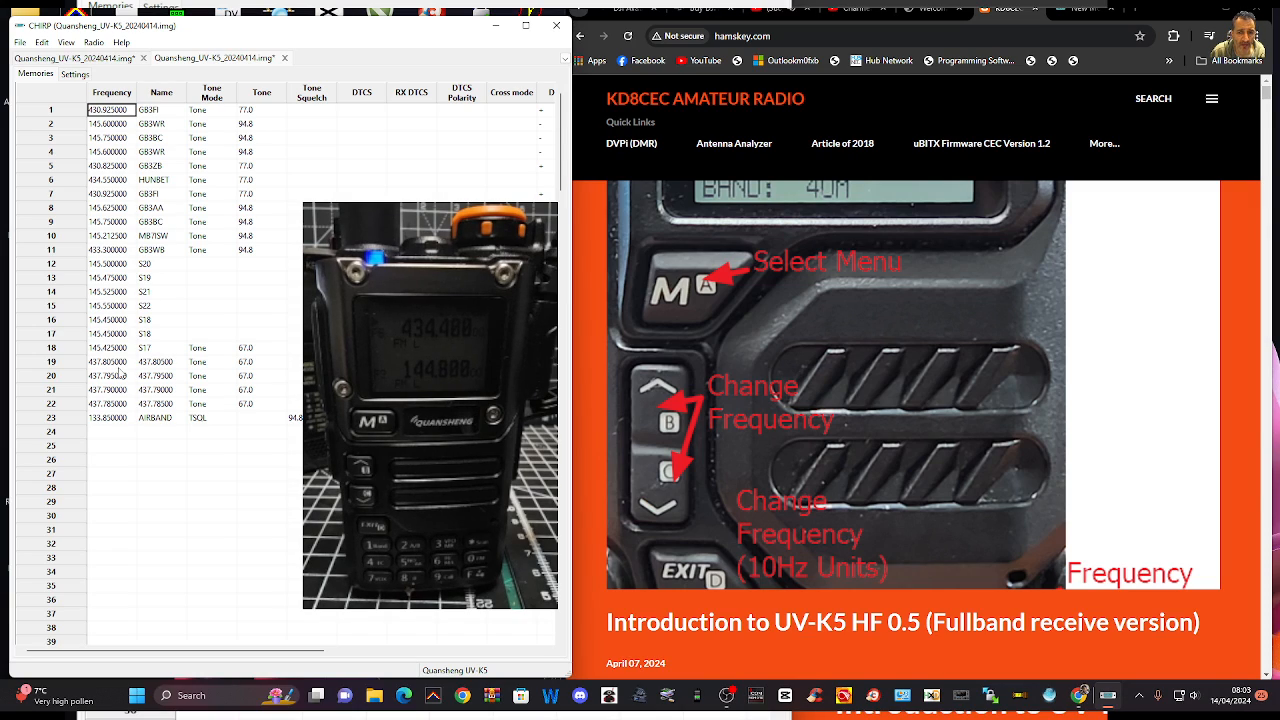
Add a memory in row 24 with the frequency 145.600000 and the name gb3wr
{"action": "left_click", "coordinate": [117, 435]}
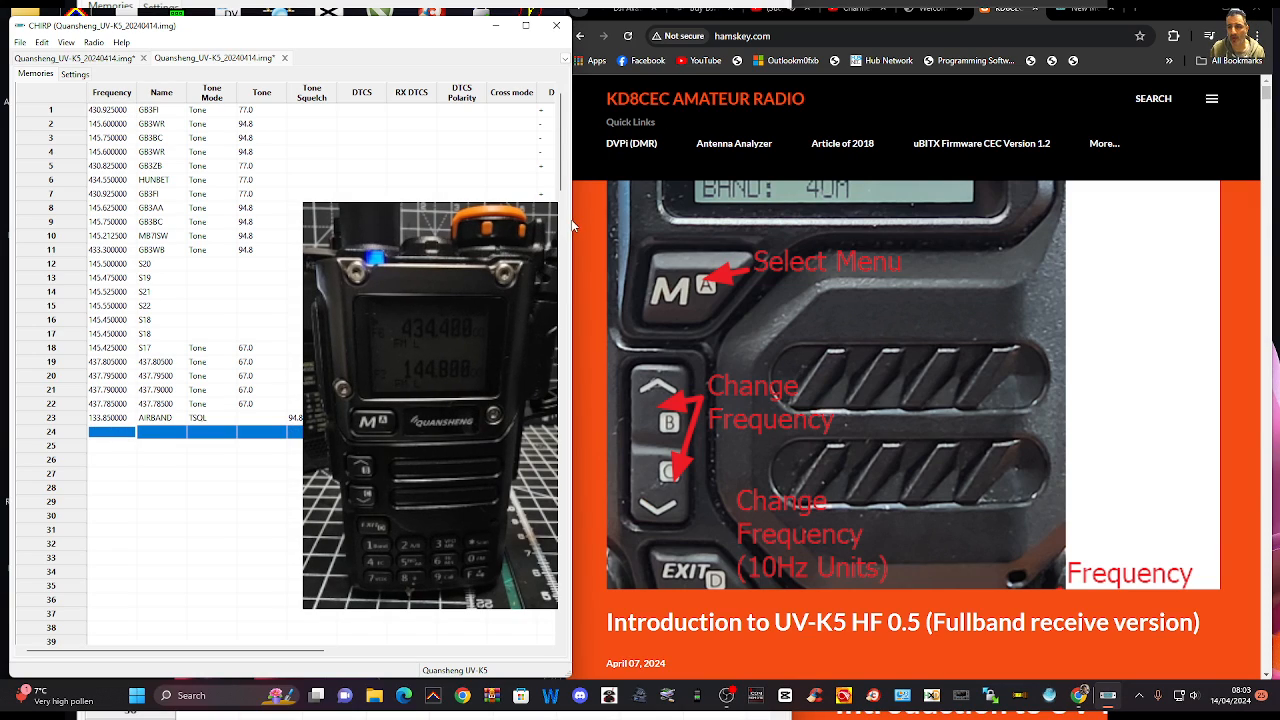
{"action": "left_click", "coordinate": [709, 245]}
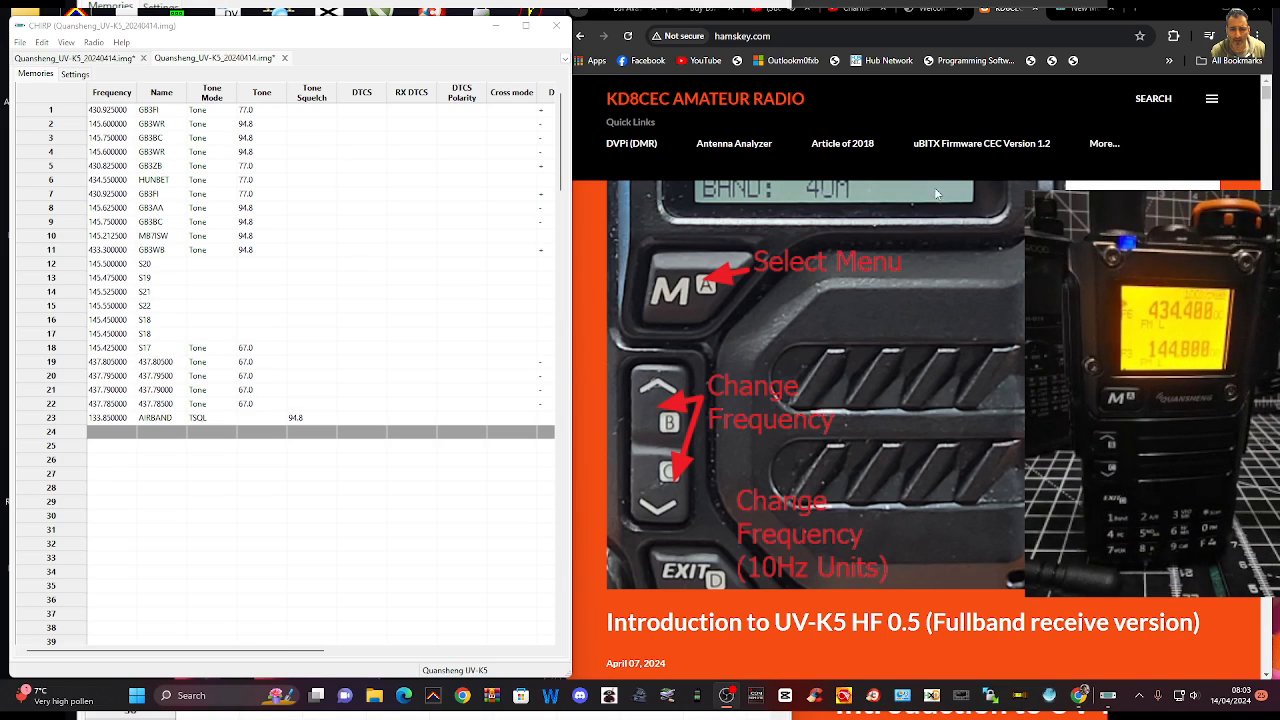
{"action": "left_click", "coordinate": [102, 437]}
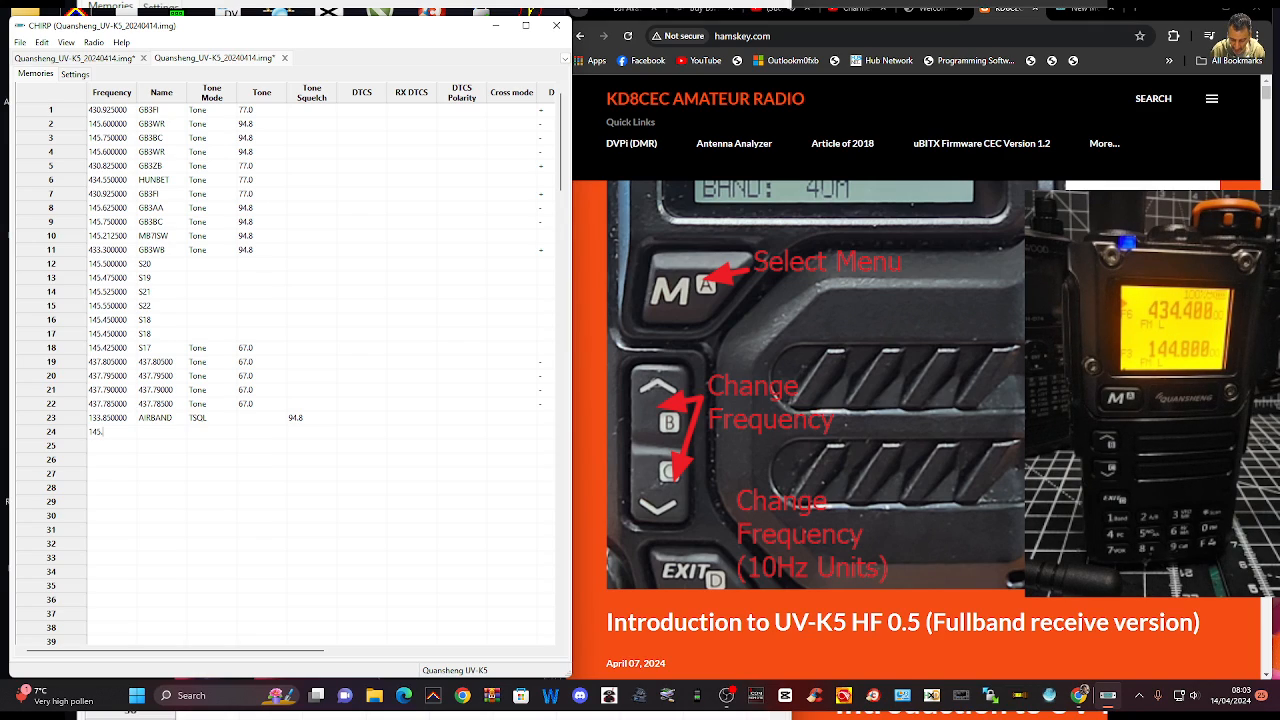
{"action": "left_click", "coordinate": [163, 433]}
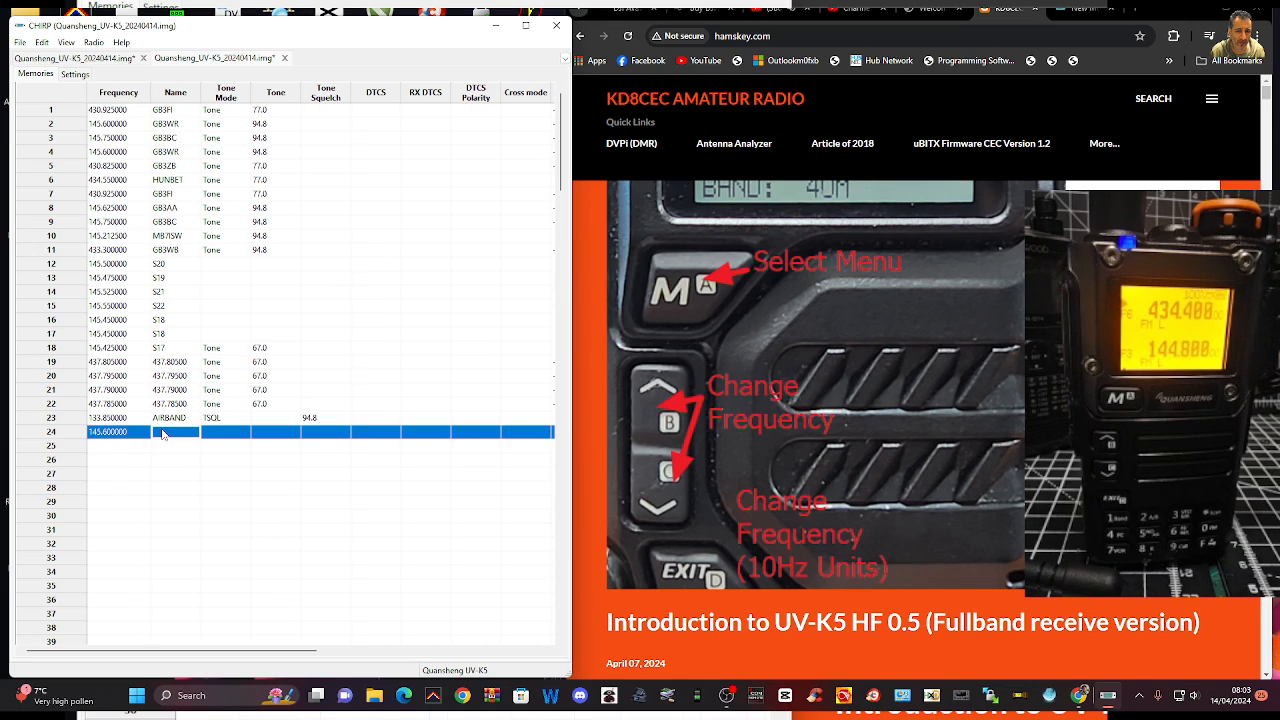
{"action": "left_click", "coordinate": [165, 433]}
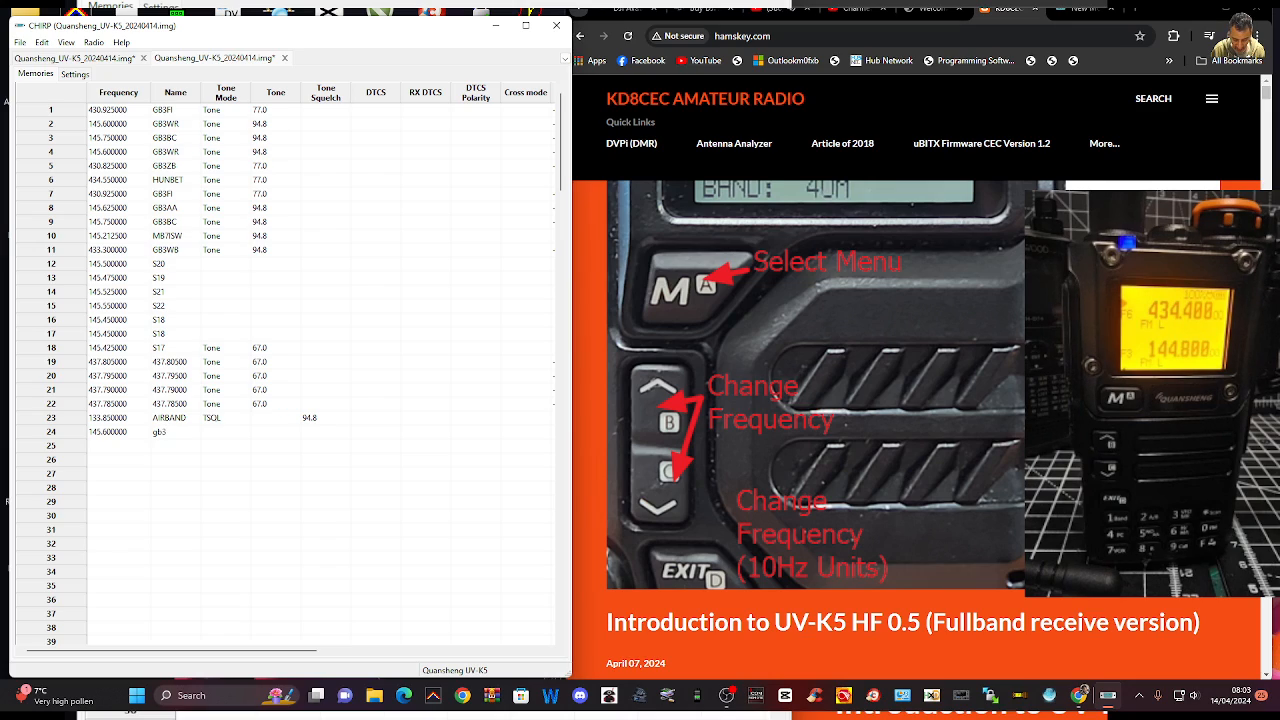
{"action": "type", "text": "gb3wr"}
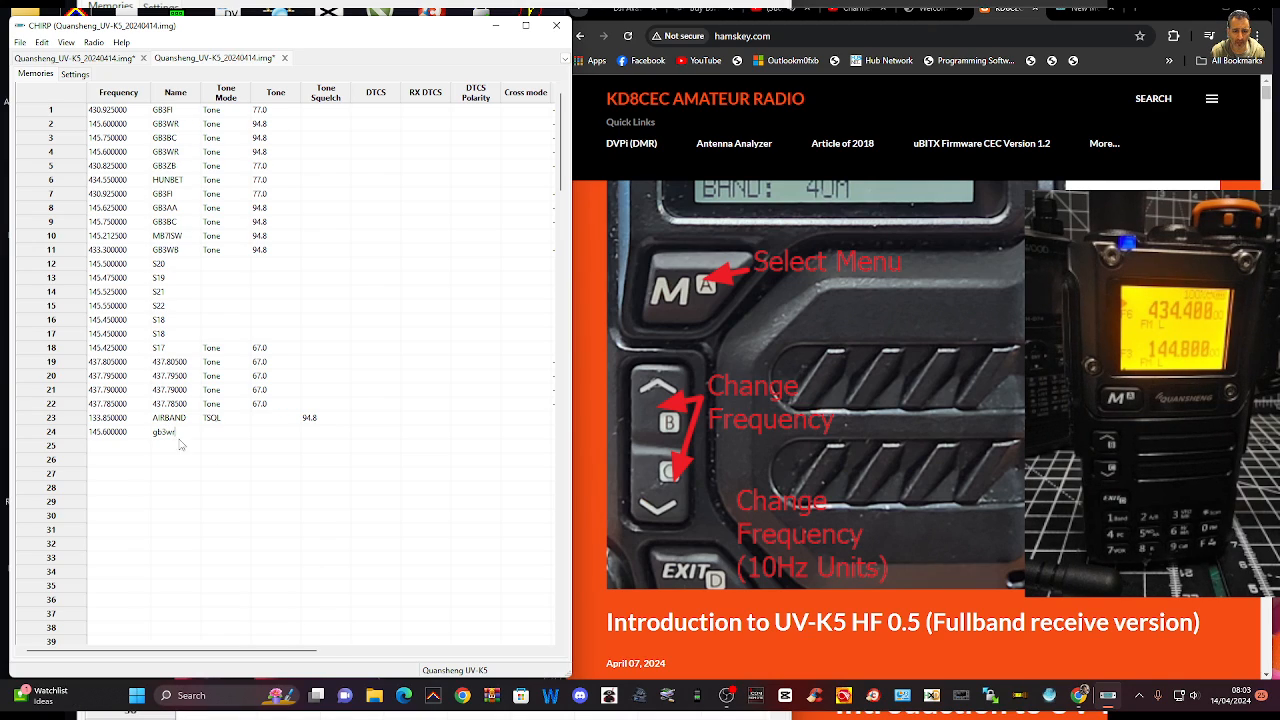
Set the tone mode of memory 24 to Tone and its tone to 94.8
{"action": "left_click", "coordinate": [219, 438]}
{"action": "left_click", "coordinate": [220, 437]}
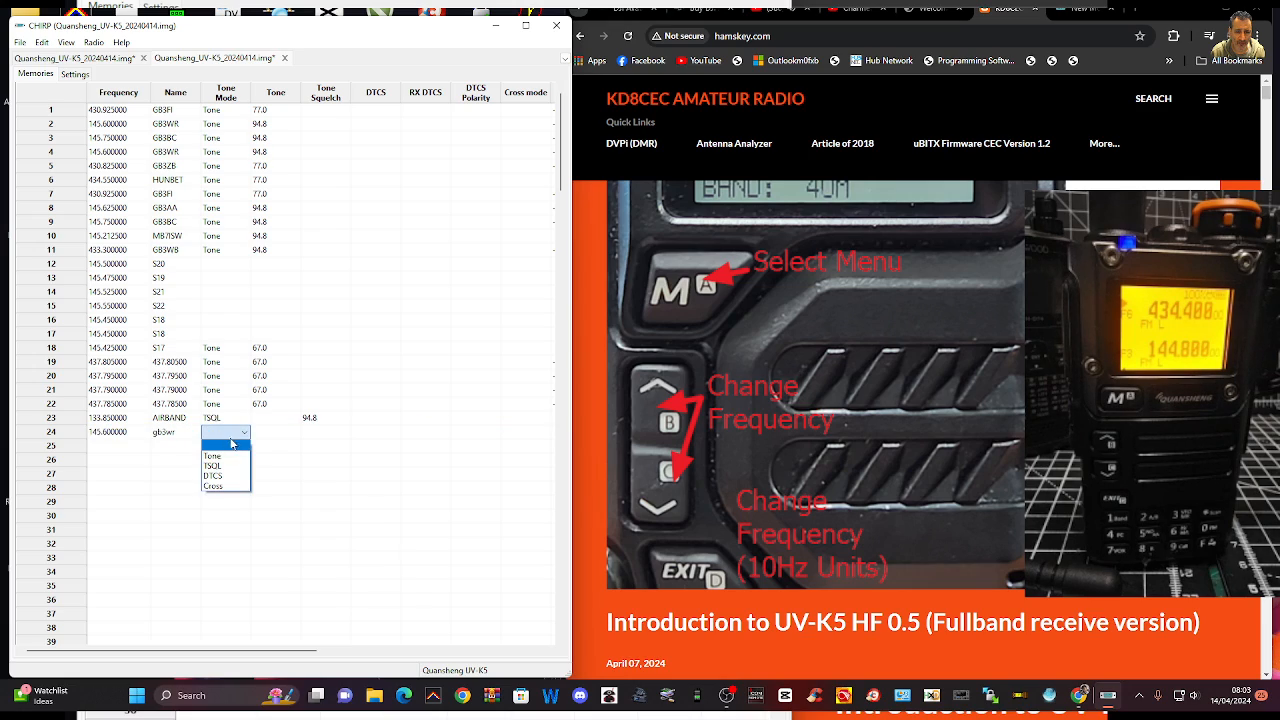
{"action": "left_click", "coordinate": [222, 457]}
{"action": "left_click", "coordinate": [283, 438]}
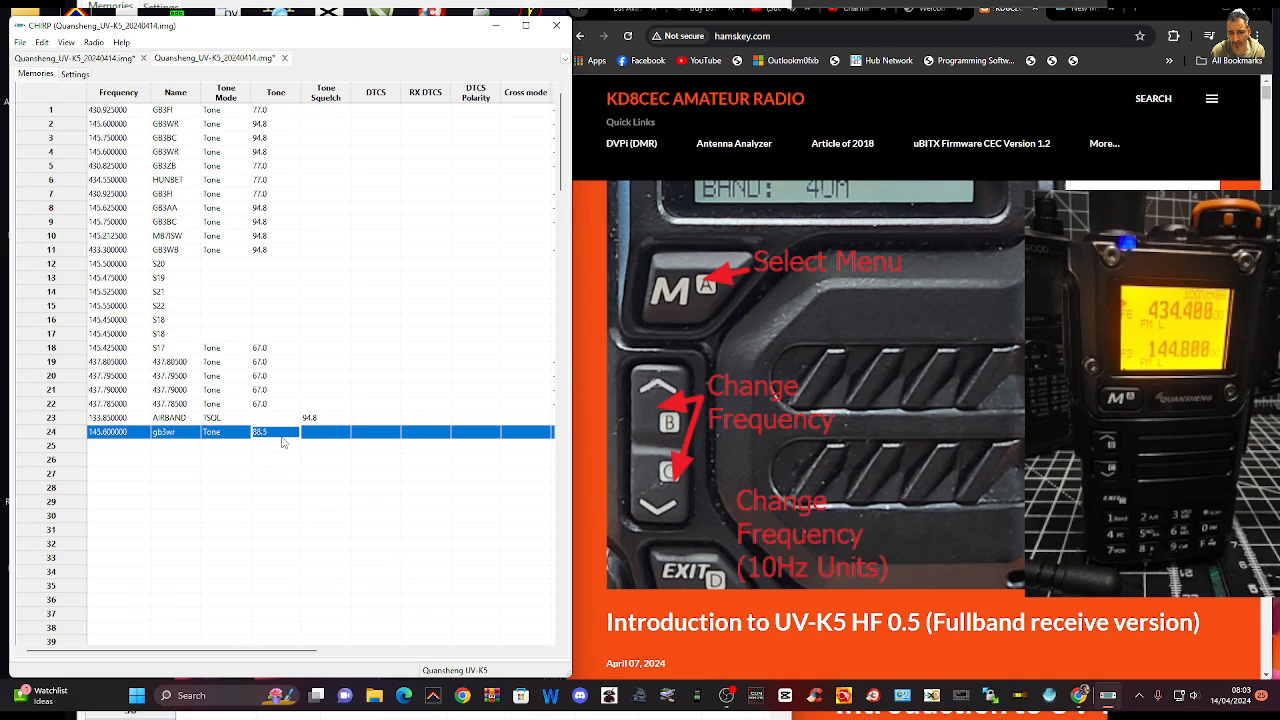
{"action": "left_click", "coordinate": [293, 437]}
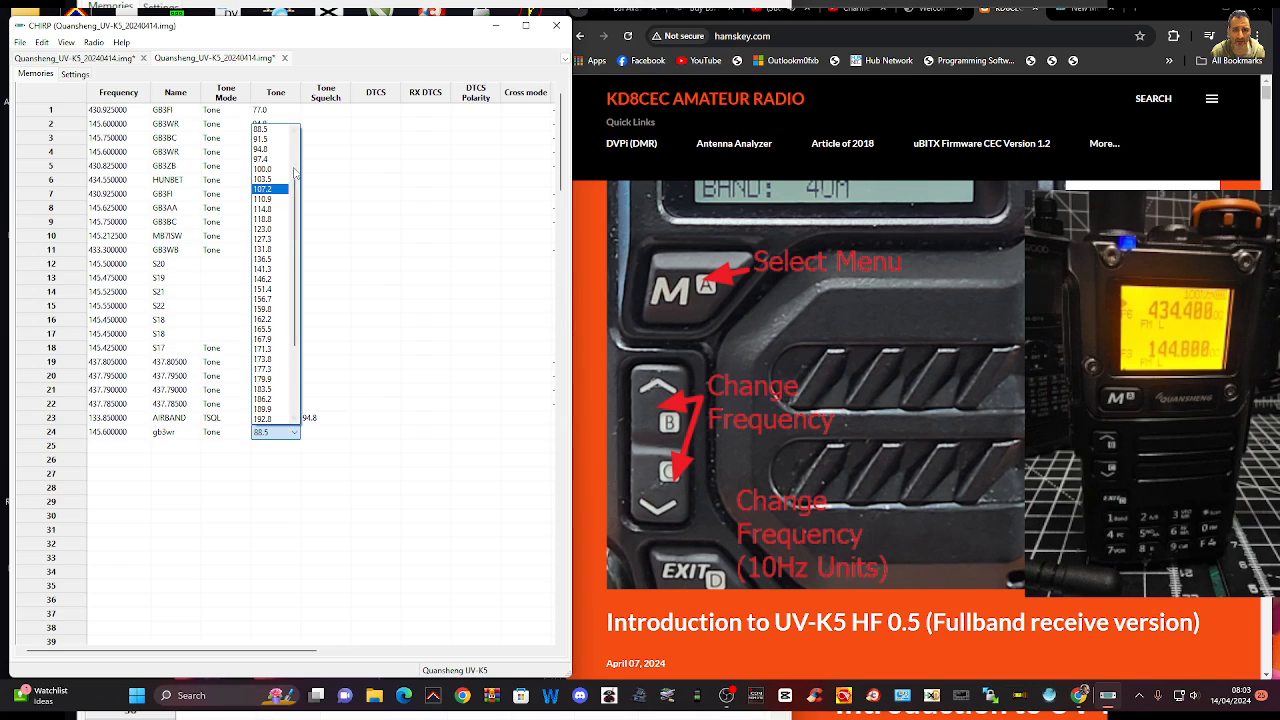
{"action": "left_click", "coordinate": [272, 149]}
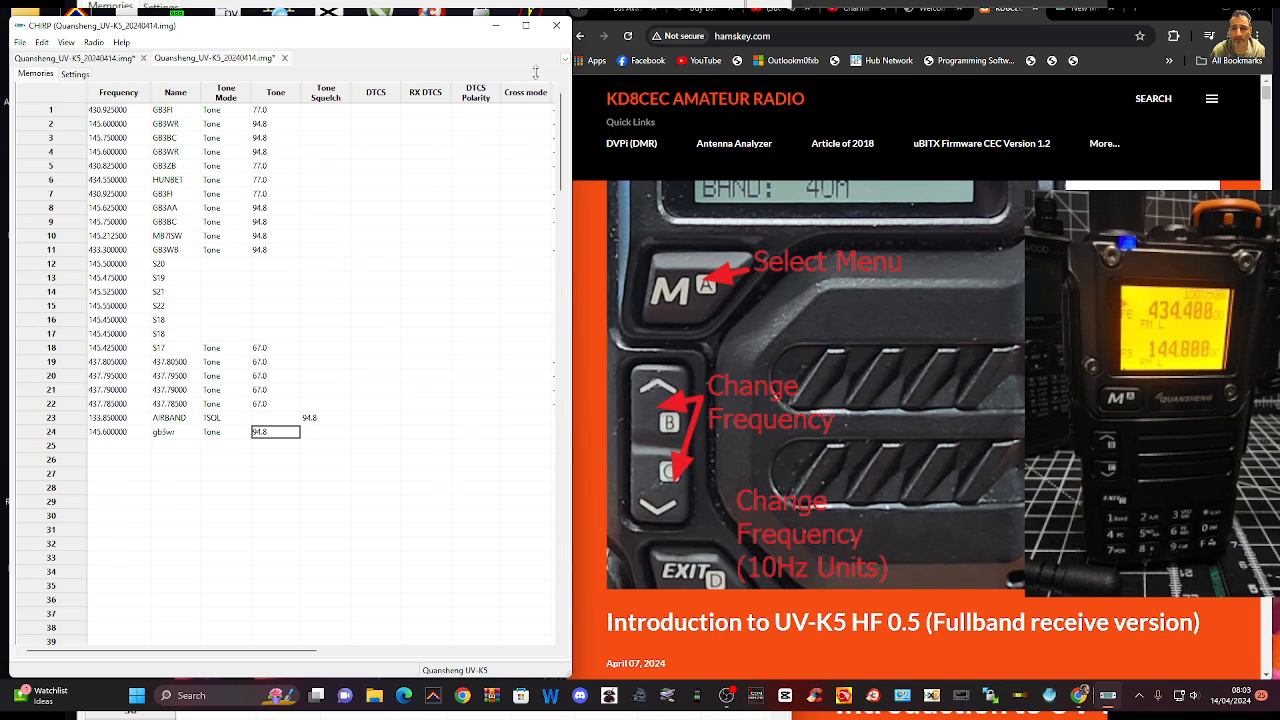
{"action": "left_click", "coordinate": [718, 86]}
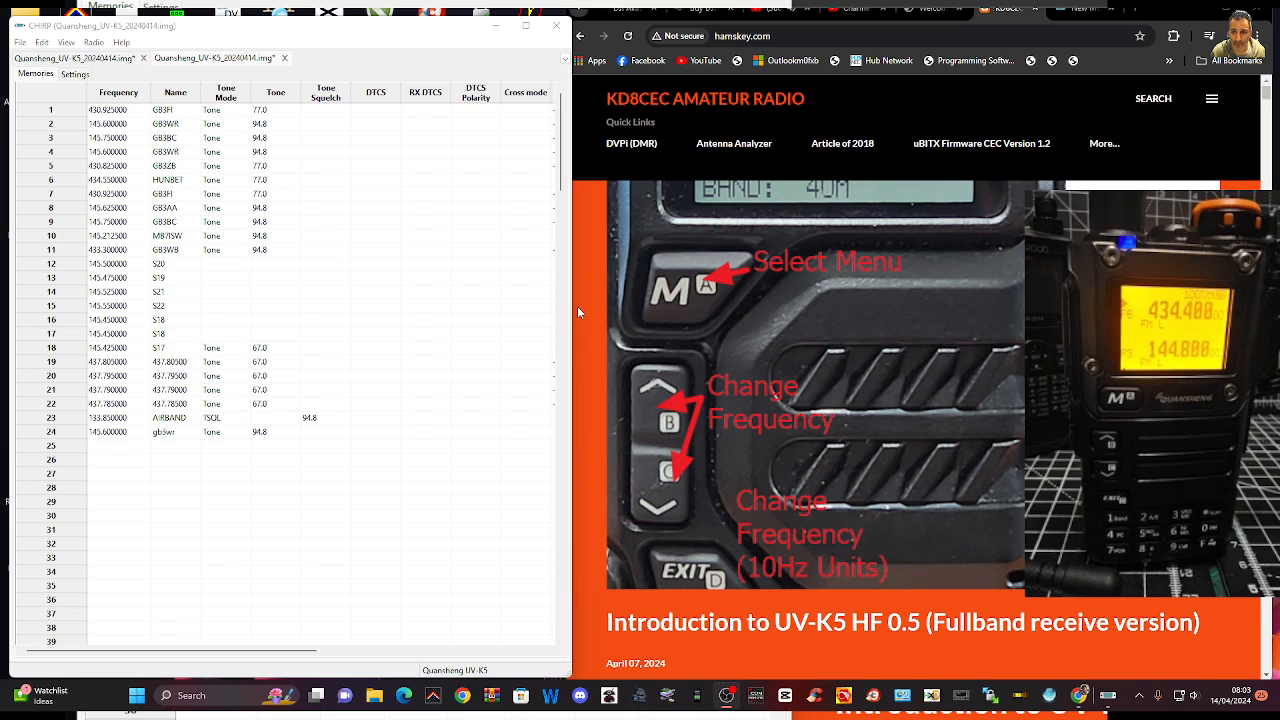
Widen the CHIRP window to show all memory columns through Comment, and select the tone squelch of memory 24
{"action": "left_click_drag", "start_coordinate": [578, 313], "coordinate": [999, 307]}
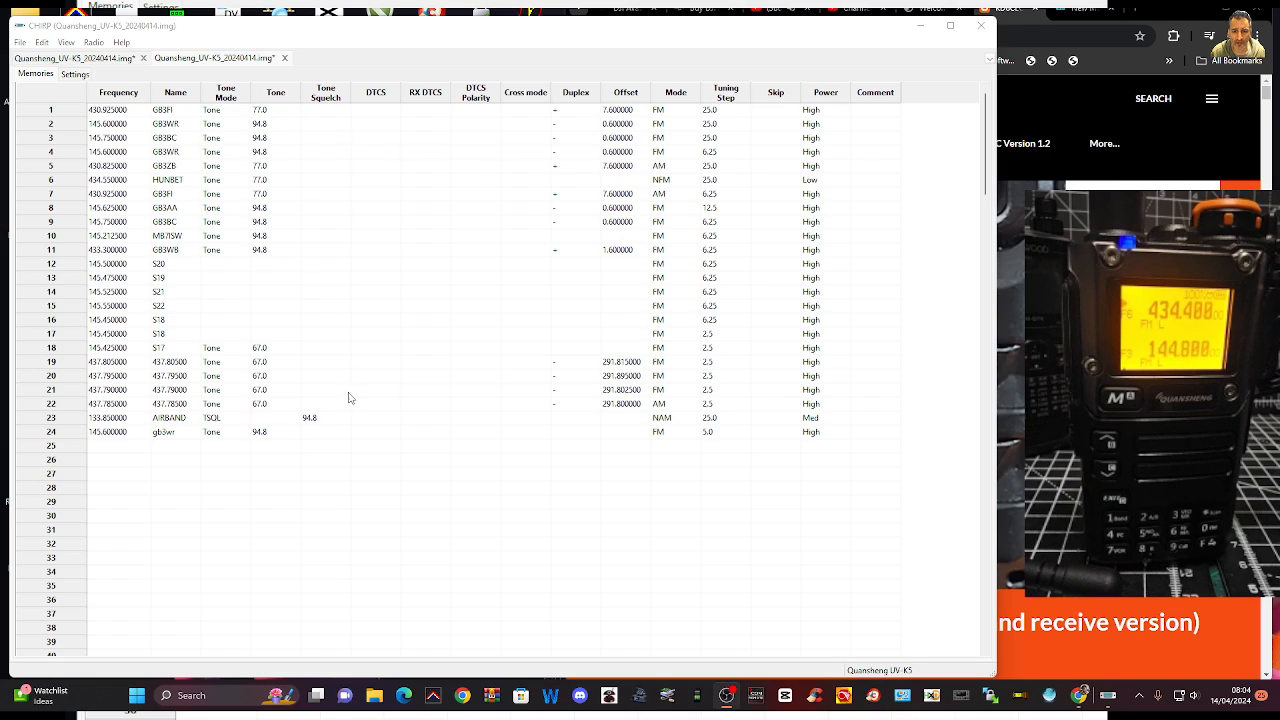
{"action": "double_click", "coordinate": [315, 420]}
{"action": "left_click", "coordinate": [337, 434]}
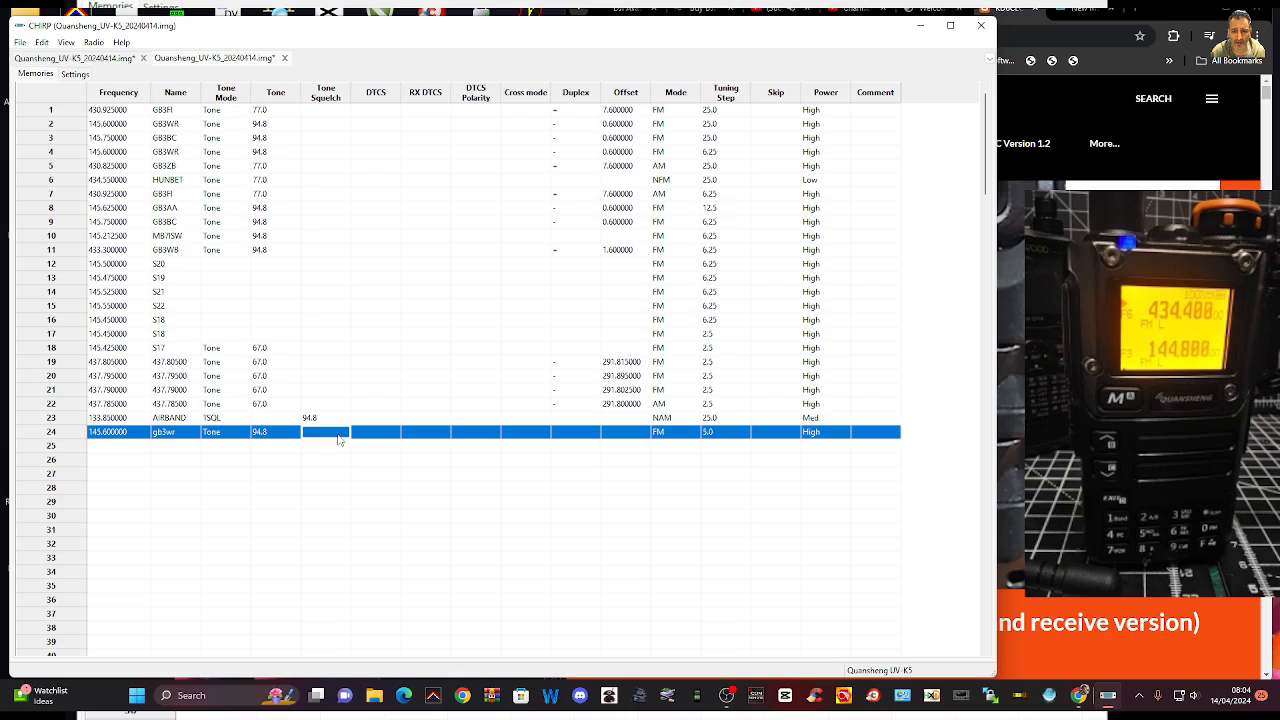
Review the mode options, tuning step and power of memory 24, keeping FM and High
{"action": "left_click", "coordinate": [673, 432]}
{"action": "left_click", "coordinate": [677, 432]}
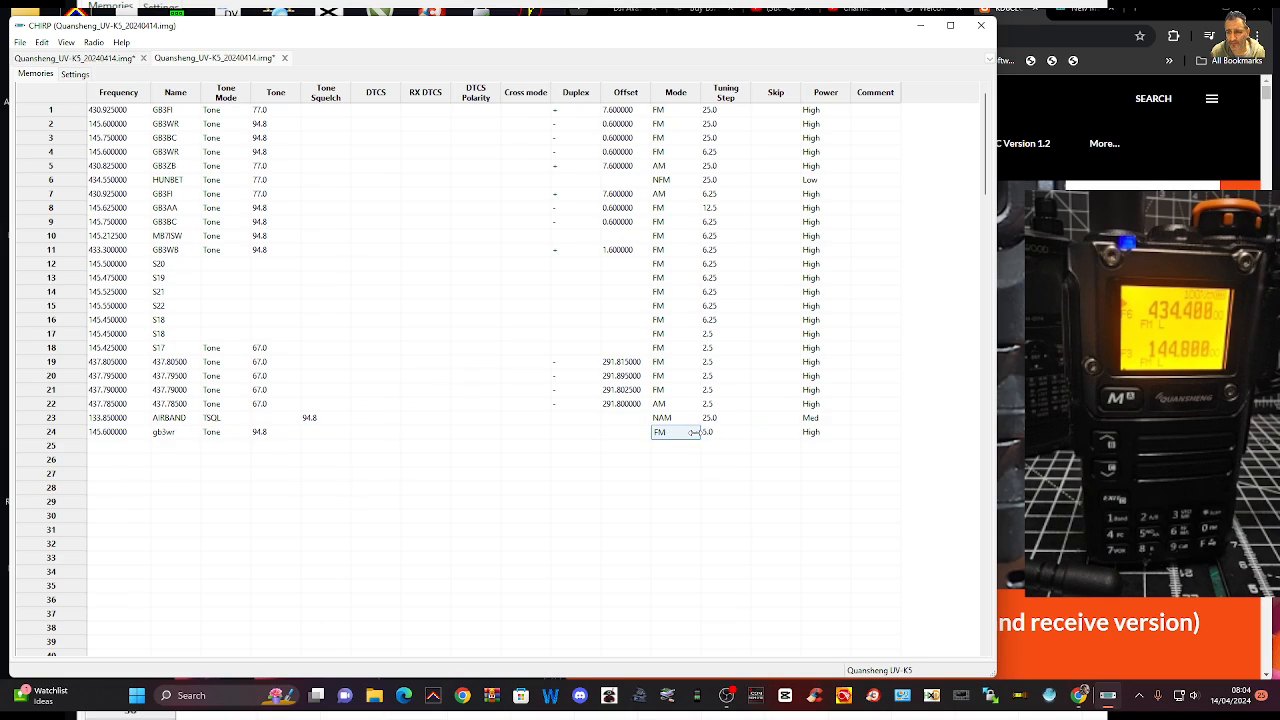
{"action": "left_click", "coordinate": [693, 432]}
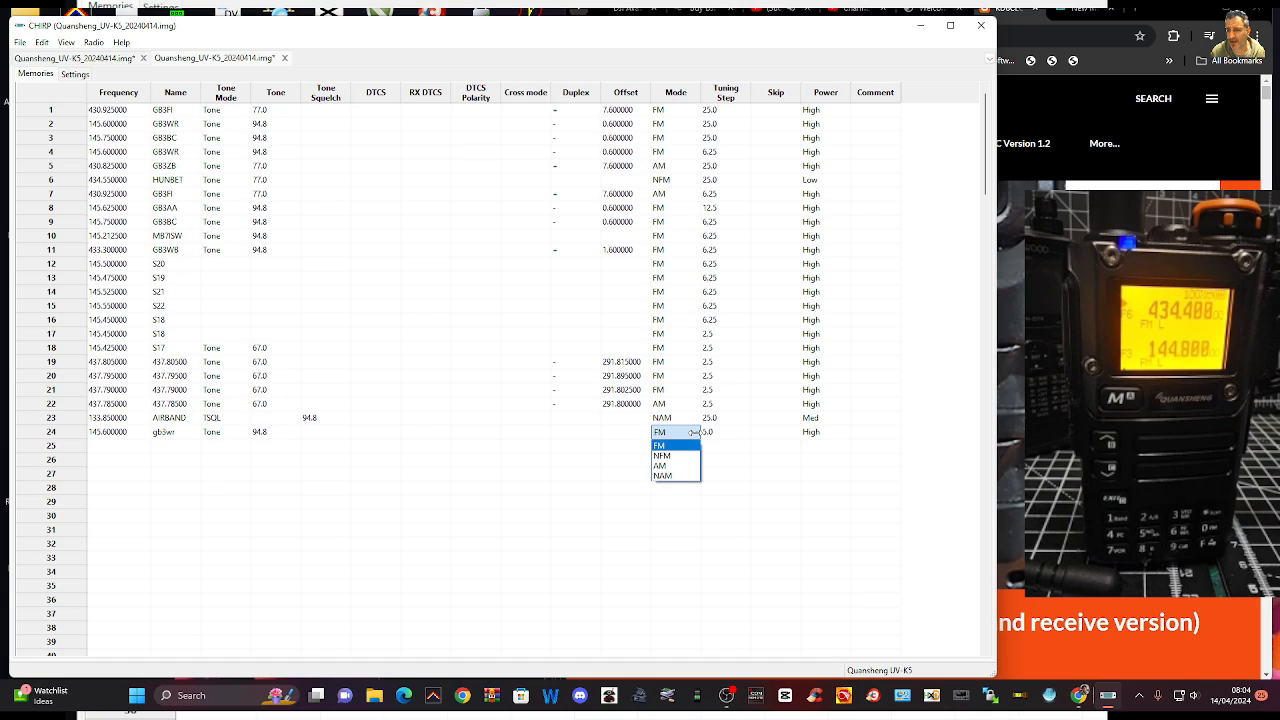
{"action": "left_click", "coordinate": [695, 434]}
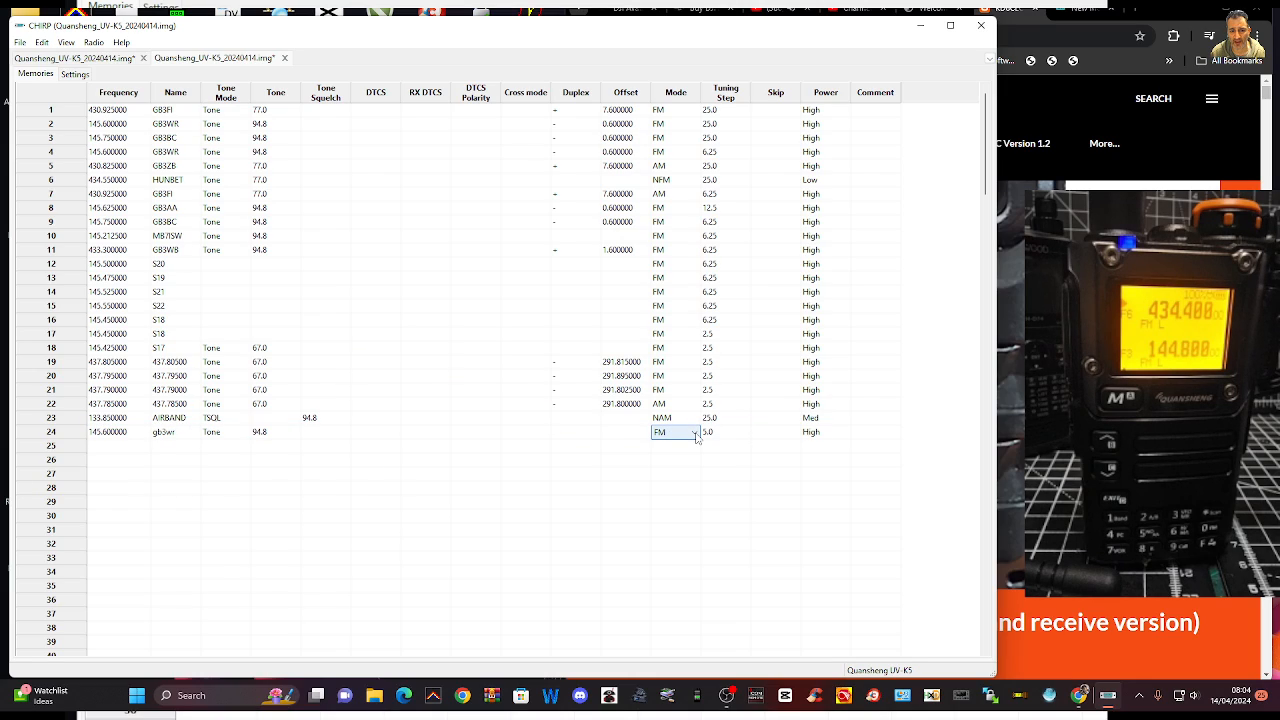
{"action": "left_click", "coordinate": [695, 434]}
{"action": "left_click", "coordinate": [695, 435]}
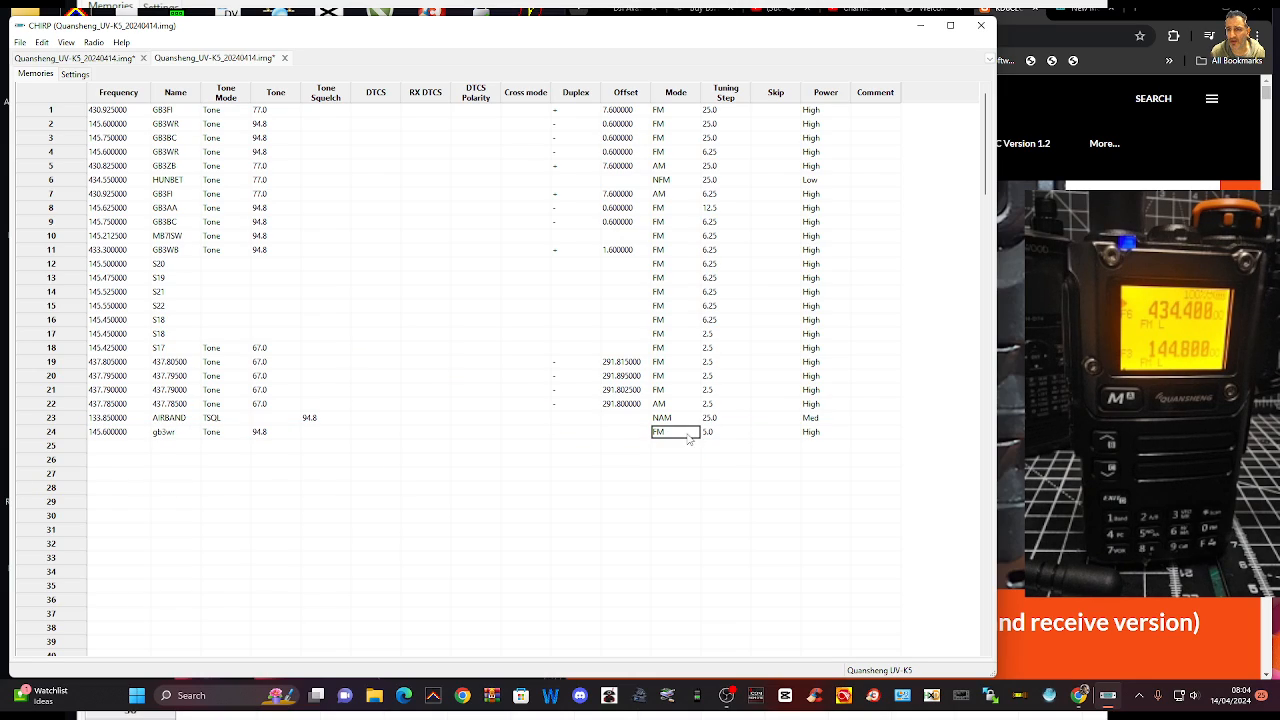
{"action": "left_click", "coordinate": [724, 433]}
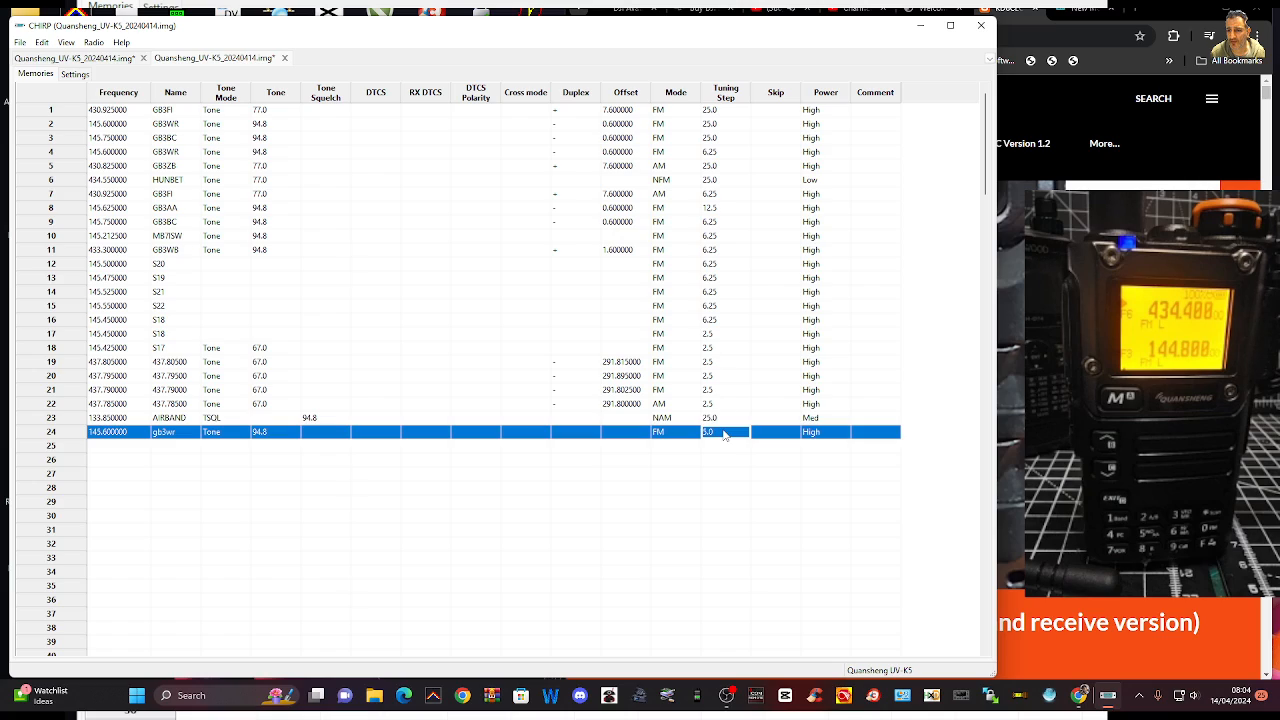
{"action": "left_click", "coordinate": [816, 433]}
{"action": "left_click", "coordinate": [815, 432]}
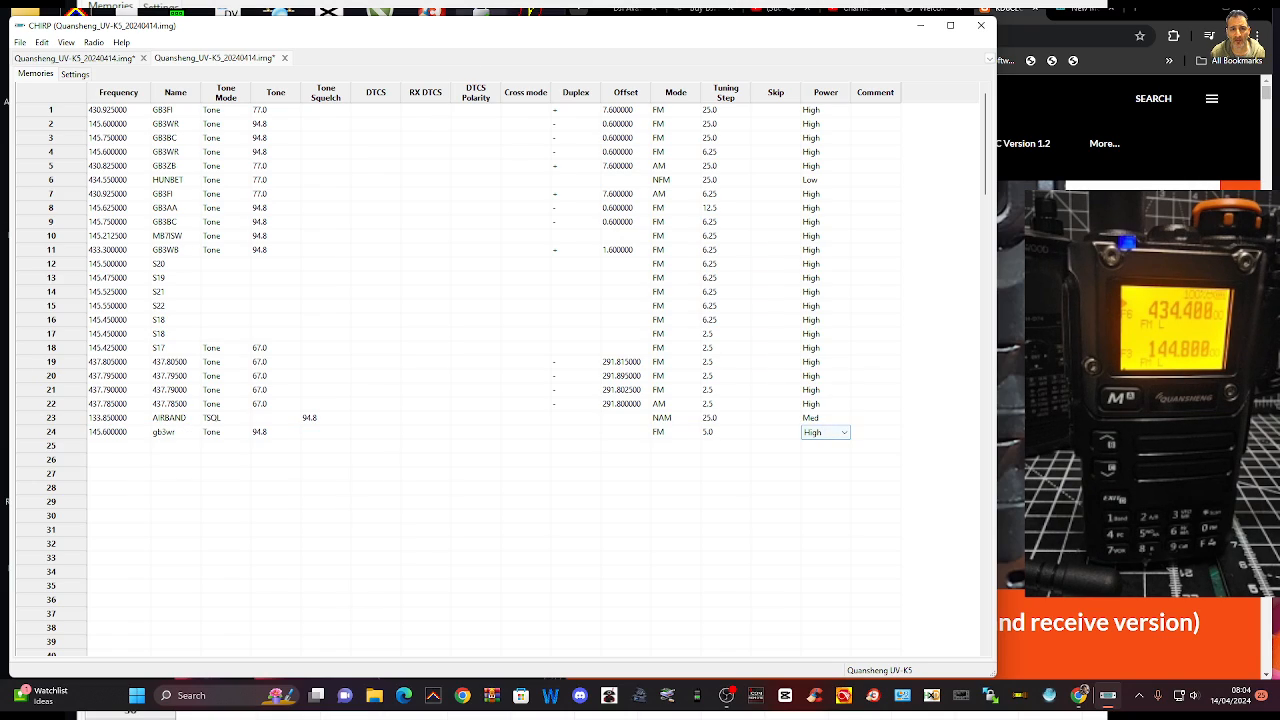
Enable NOAA Autoscan in the radio's basic settings
{"action": "left_click", "coordinate": [75, 75]}
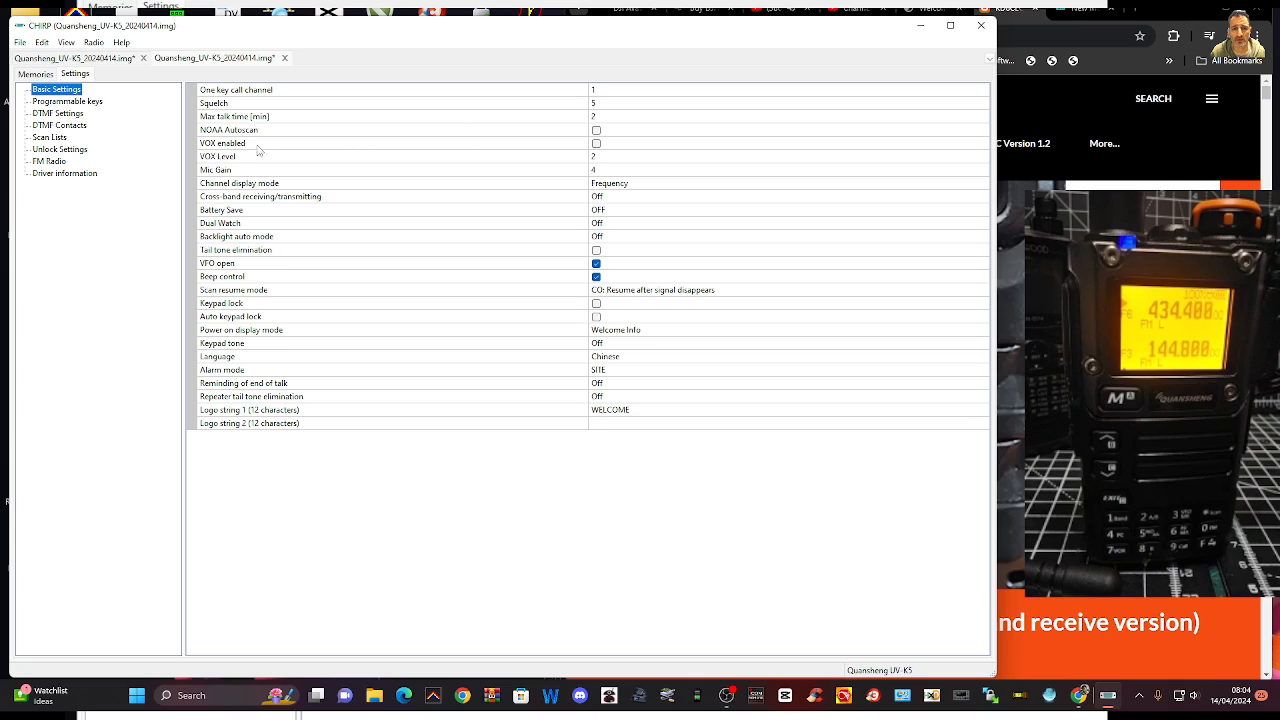
{"action": "left_click", "coordinate": [597, 131]}
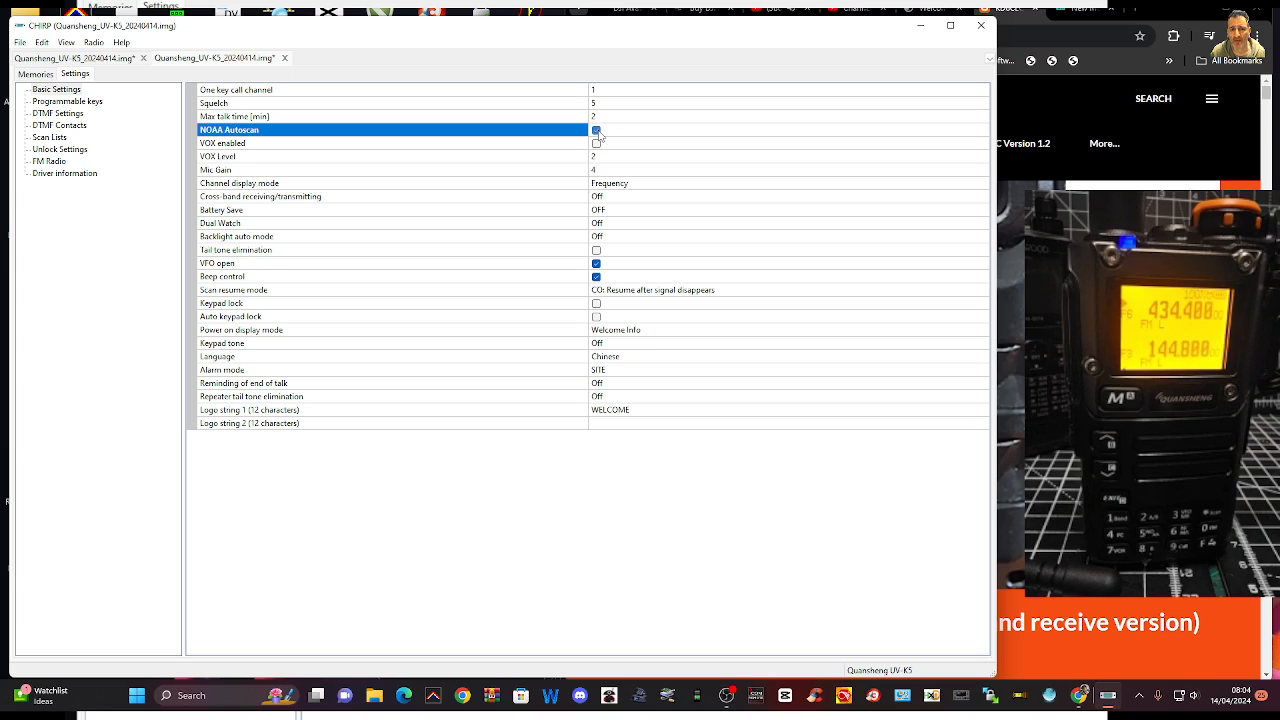
Set the channel display mode in the basic settings to Channel Name
{"action": "left_click", "coordinate": [621, 187]}
{"action": "left_click", "coordinate": [621, 188]}
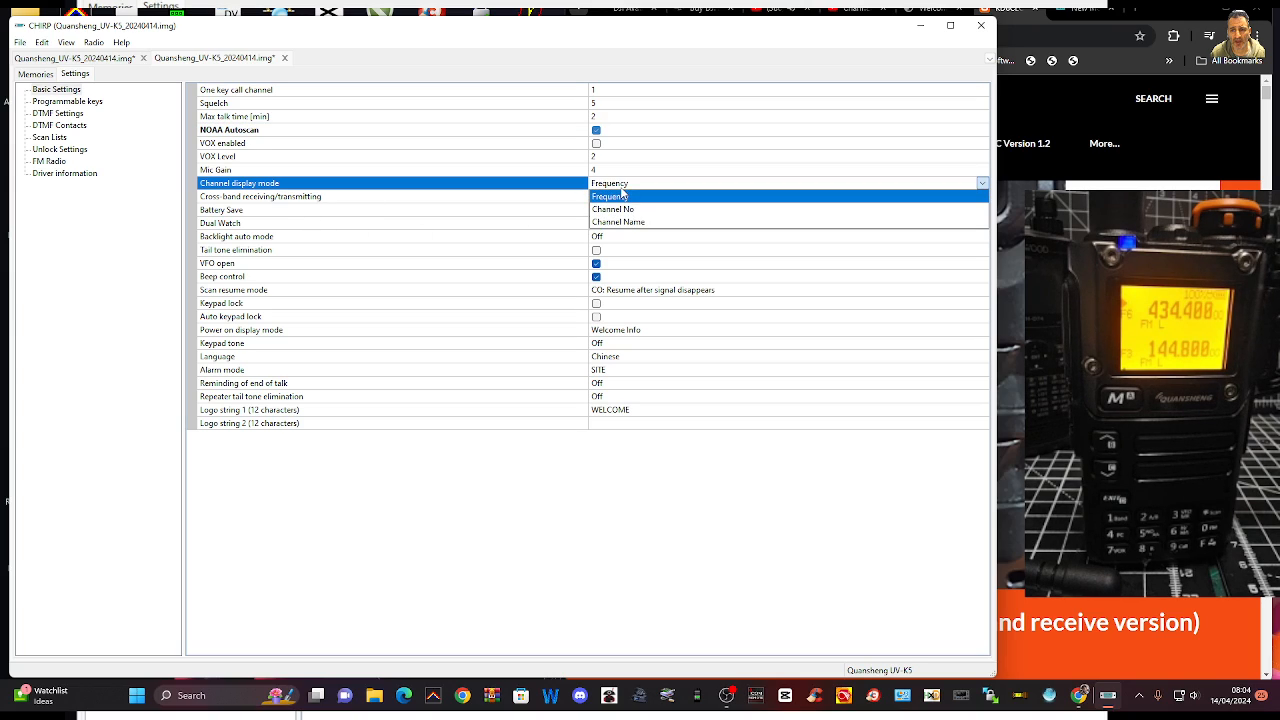
{"action": "left_click", "coordinate": [620, 221]}
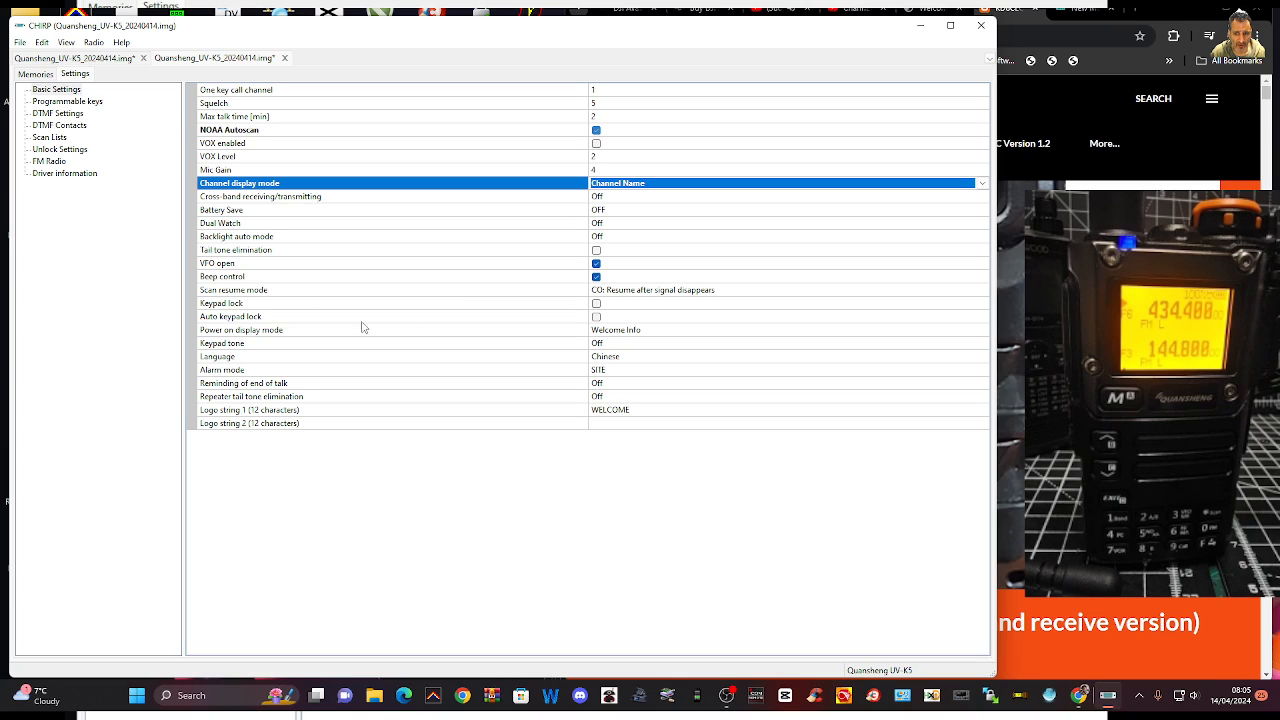
Assign Transmit 1750 Hz to the long press of side key 2 in the programmable keys settings
{"action": "left_click", "coordinate": [65, 103]}
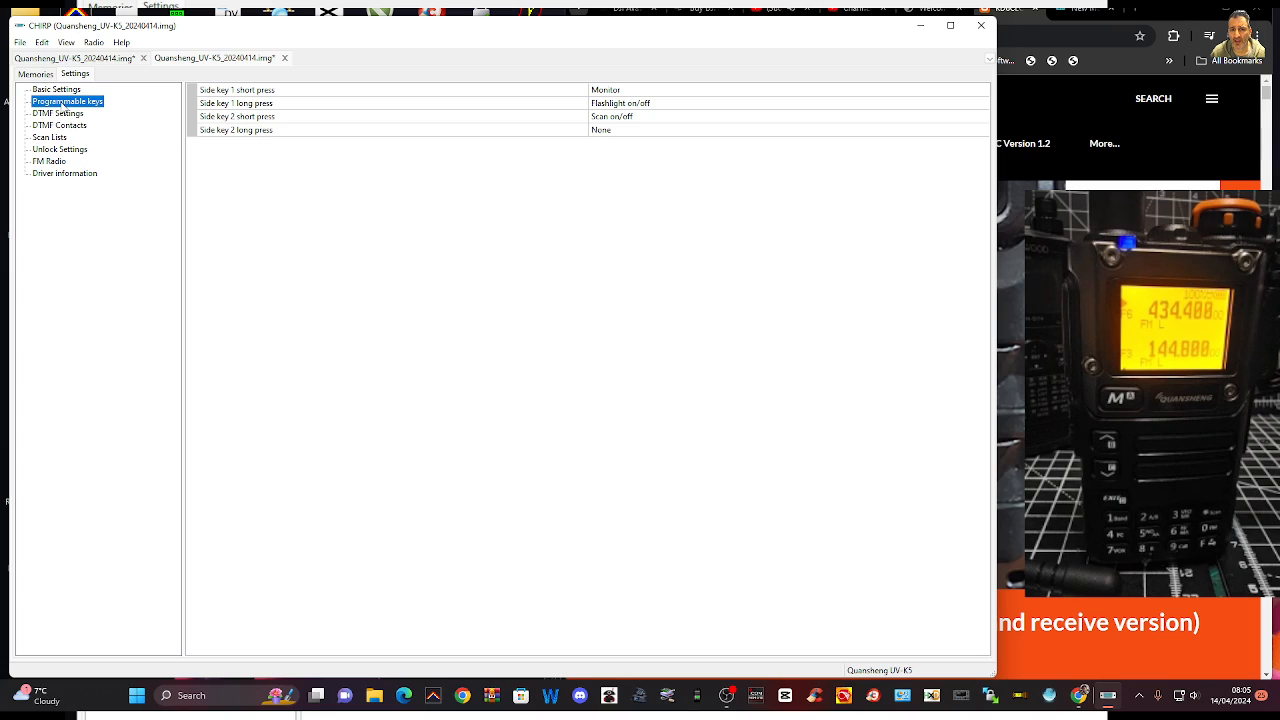
{"action": "left_click", "coordinate": [606, 131]}
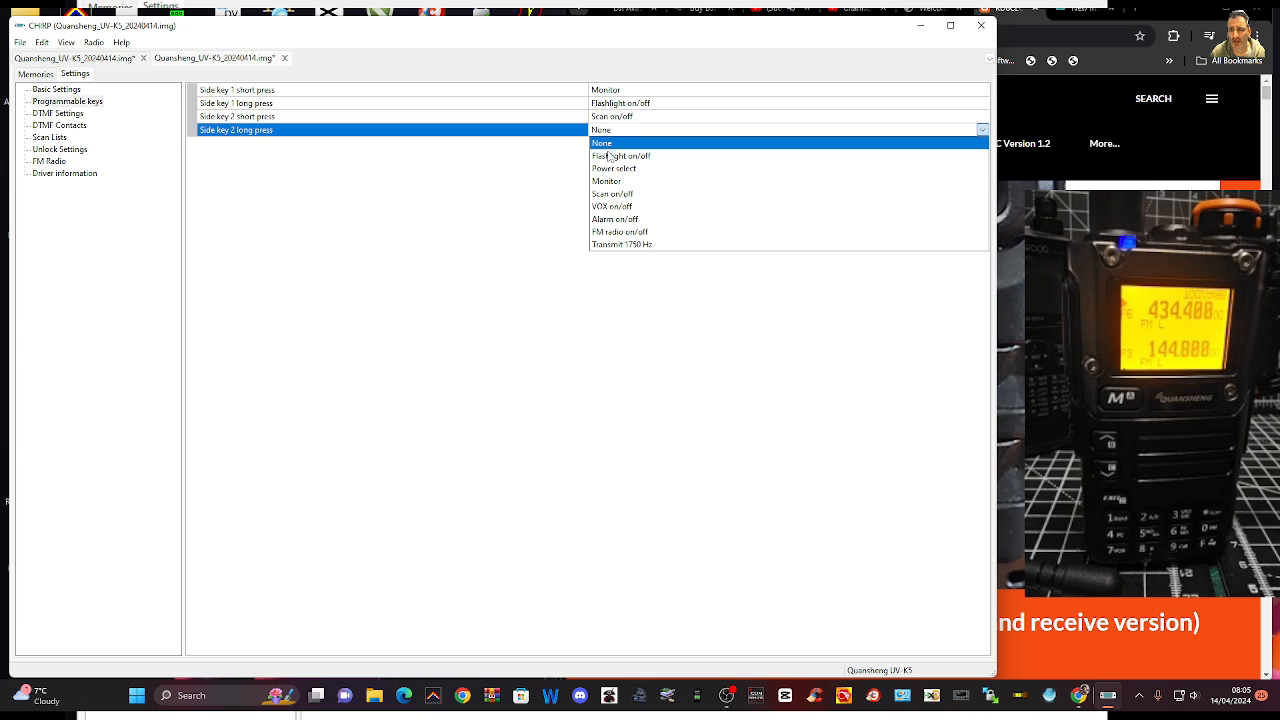
{"action": "left_click", "coordinate": [624, 245]}
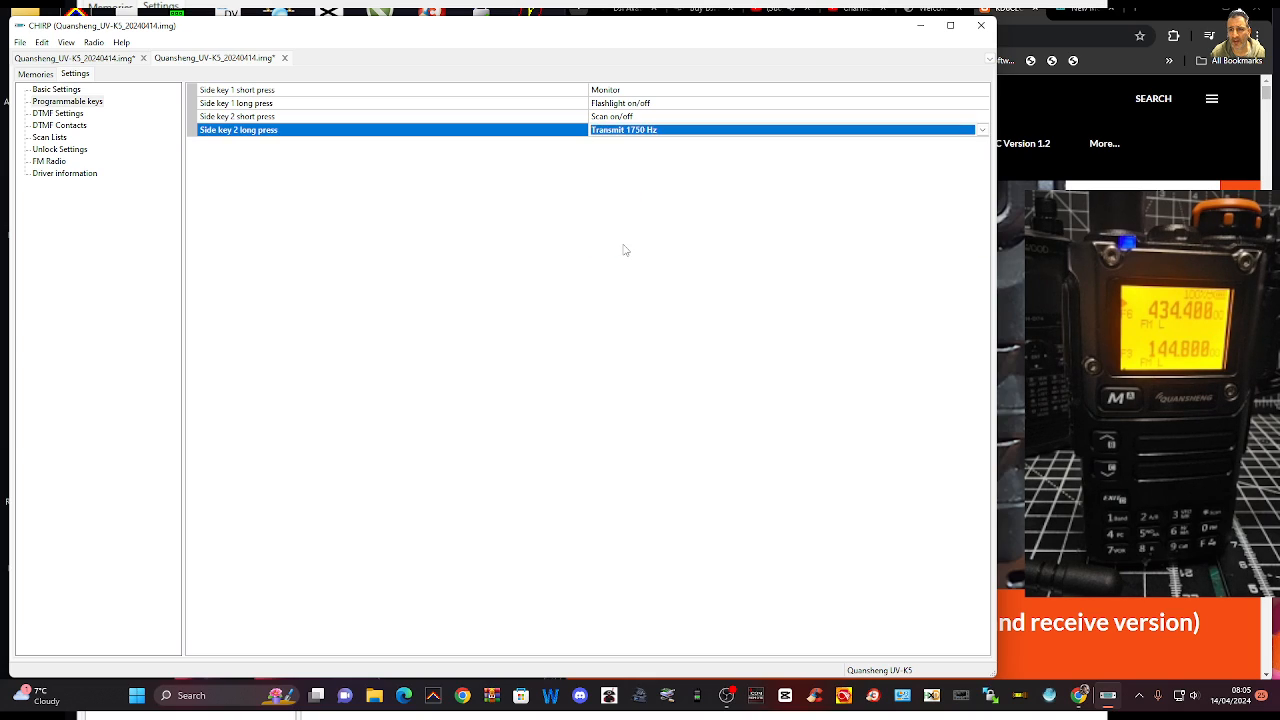
Set the FM_2 preset in the FM radio settings to 101 without leading spaces
{"action": "left_click", "coordinate": [60, 162]}
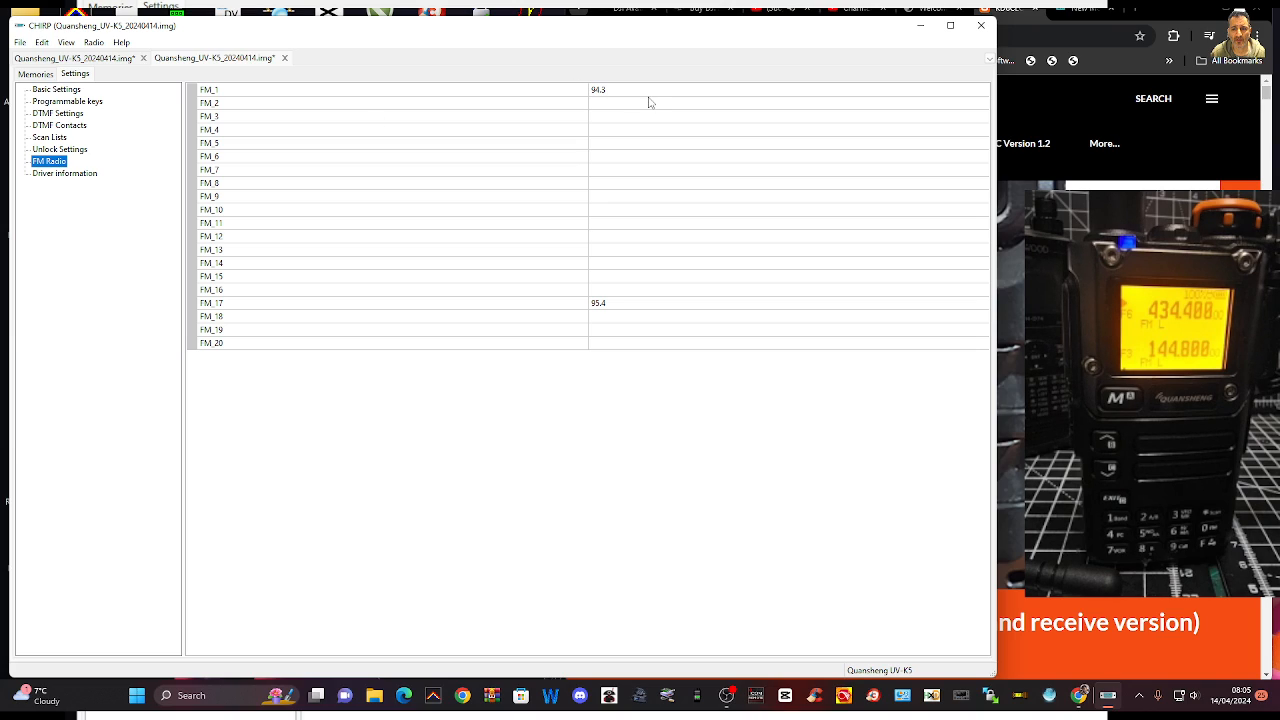
{"action": "left_click", "coordinate": [607, 104]}
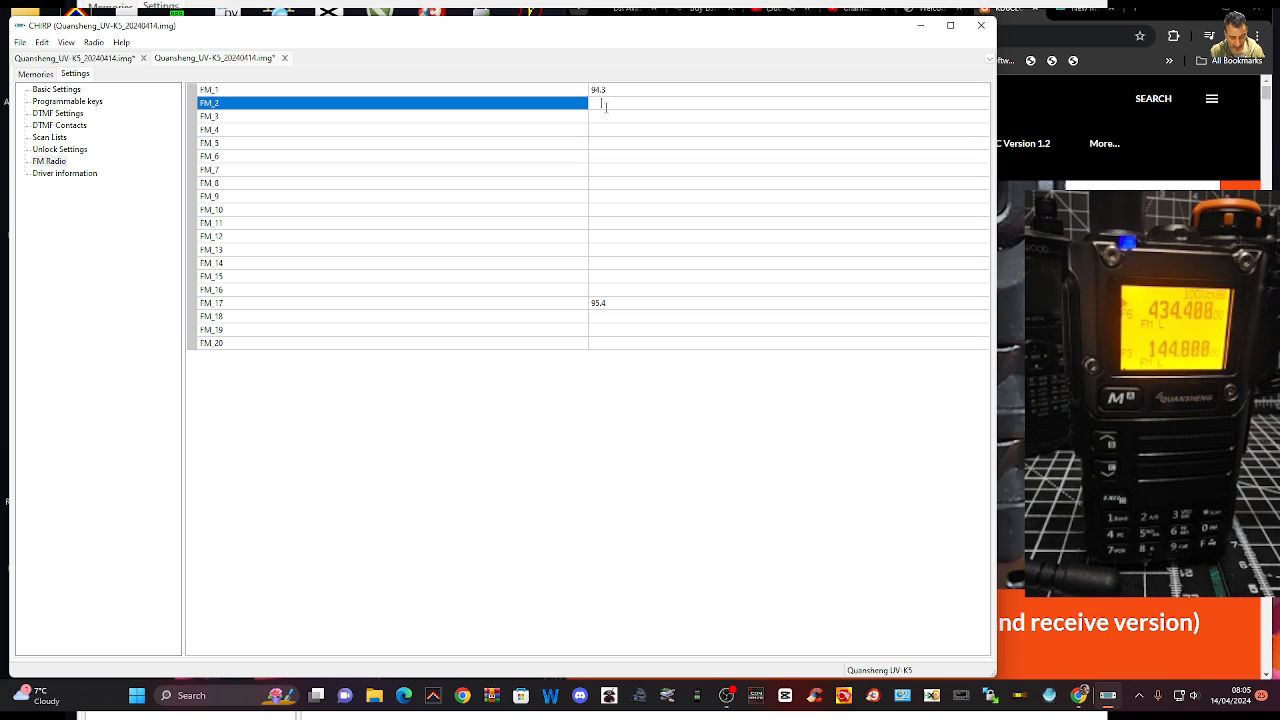
{"action": "key", "text": "Return"}
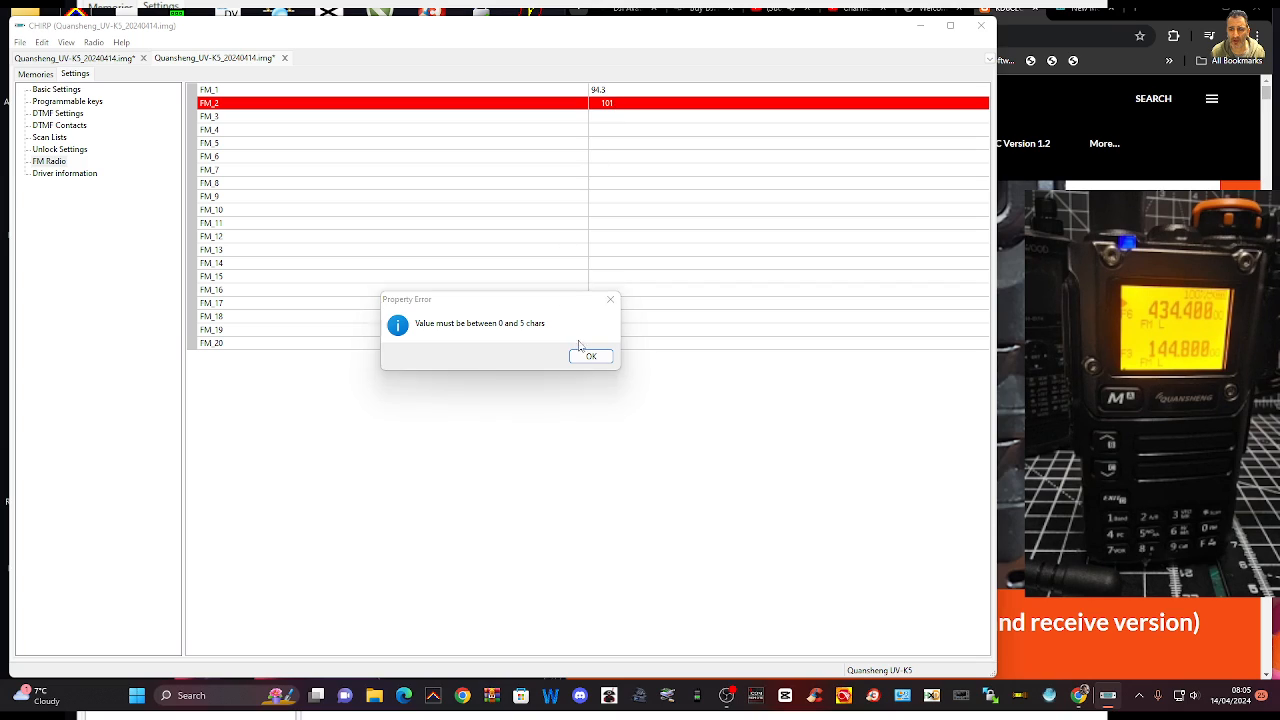
{"action": "left_click", "coordinate": [588, 354]}
{"action": "left_click", "coordinate": [601, 104]}
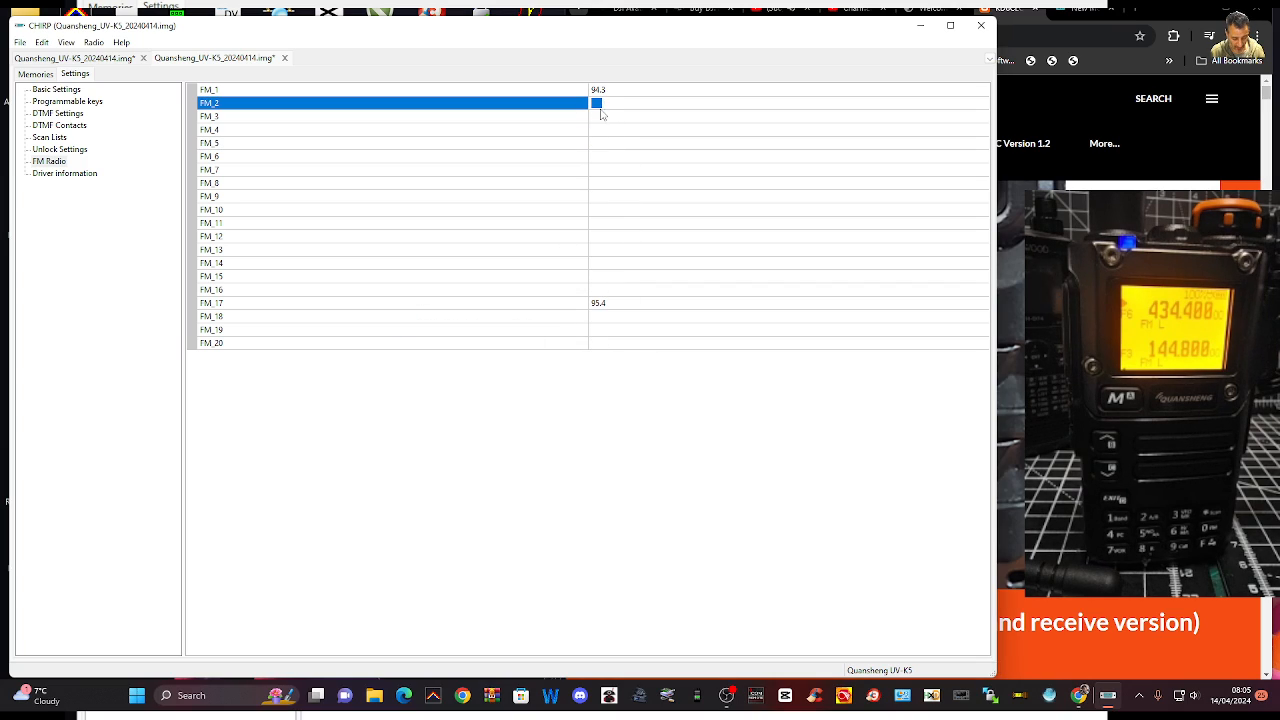
{"action": "type", "text": "101"}
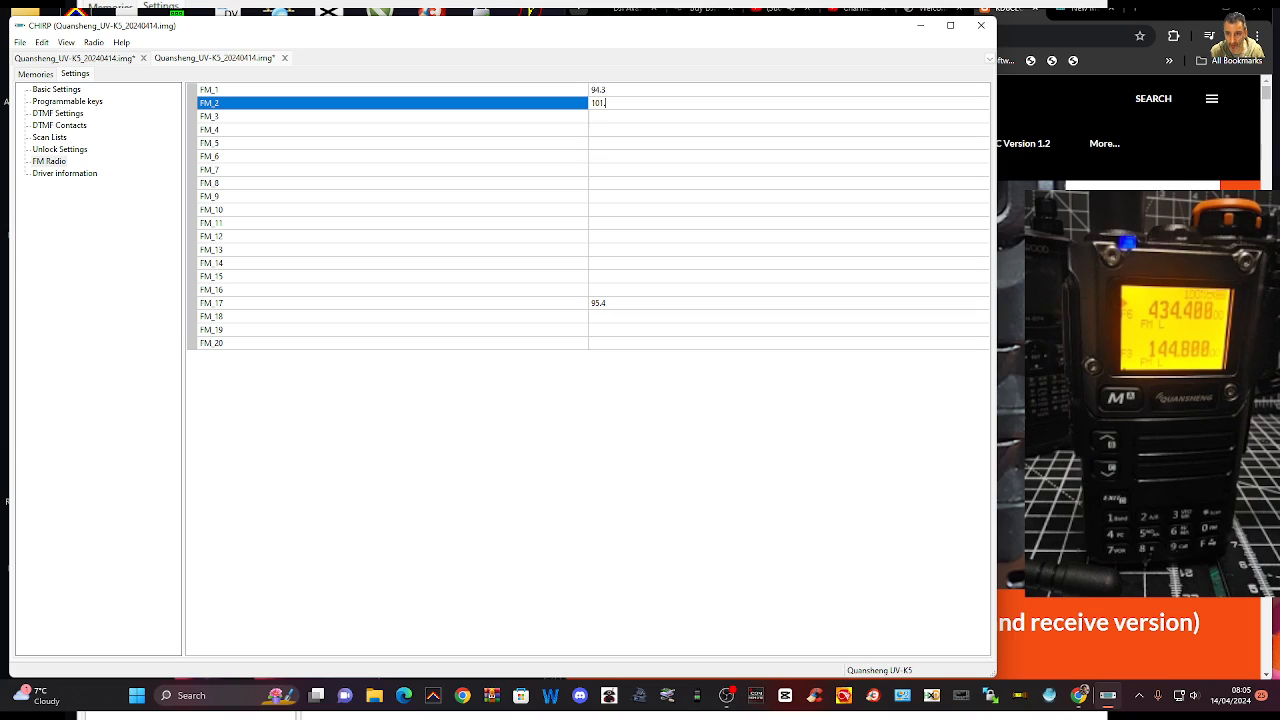
{"action": "left_click", "coordinate": [617, 171]}
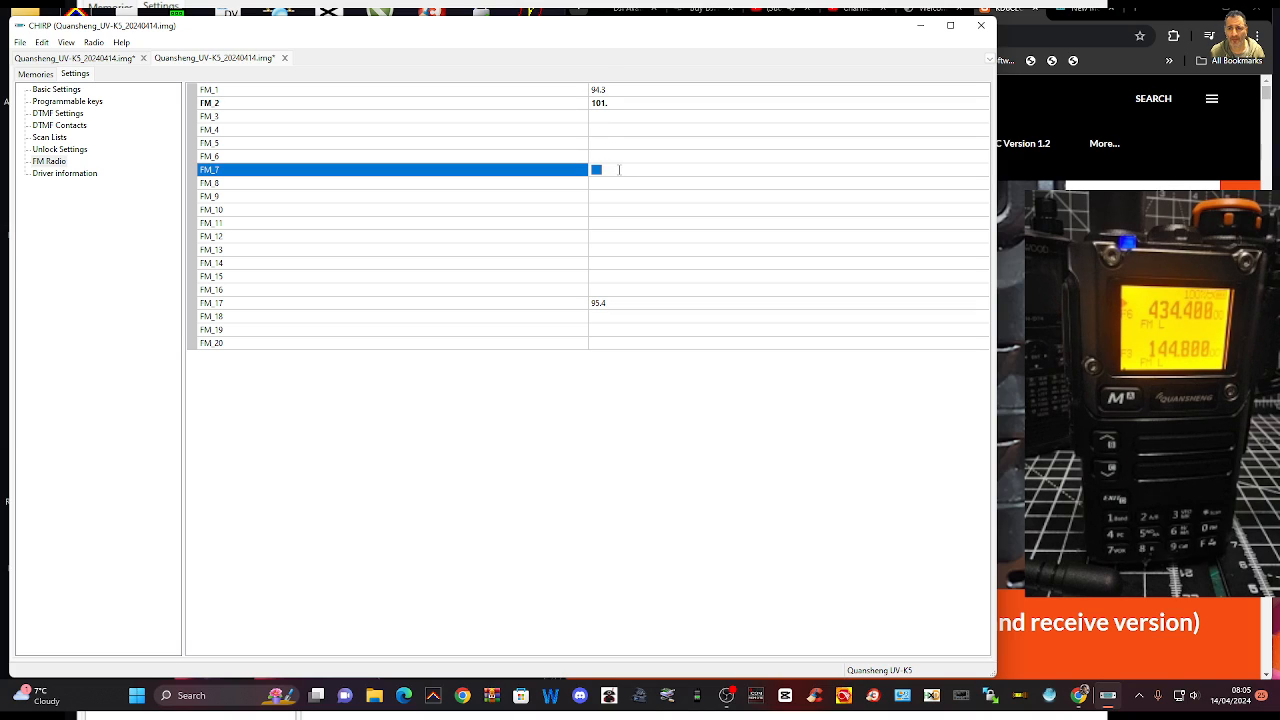
Change the name of DTMF contact 1 to hubnet
{"action": "left_click", "coordinate": [86, 126]}
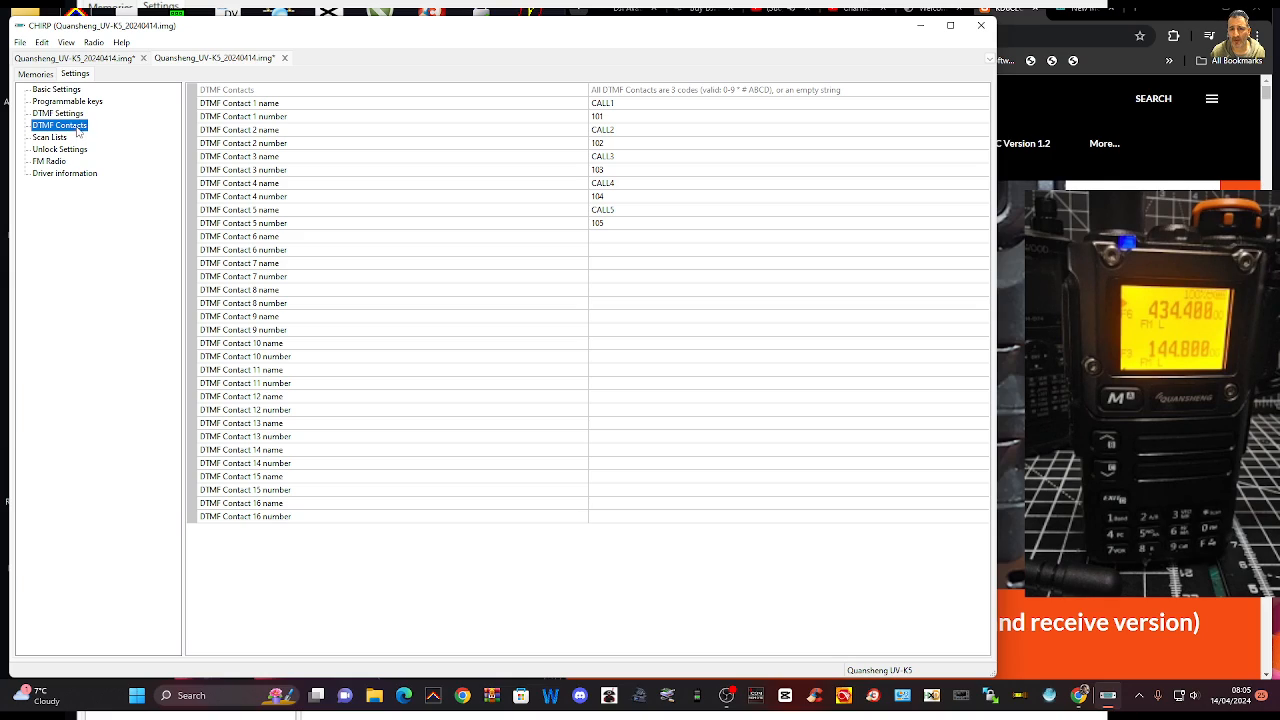
{"action": "left_click", "coordinate": [618, 104]}
{"action": "double_click", "coordinate": [618, 104]}
{"action": "type", "text": "hubnet"}
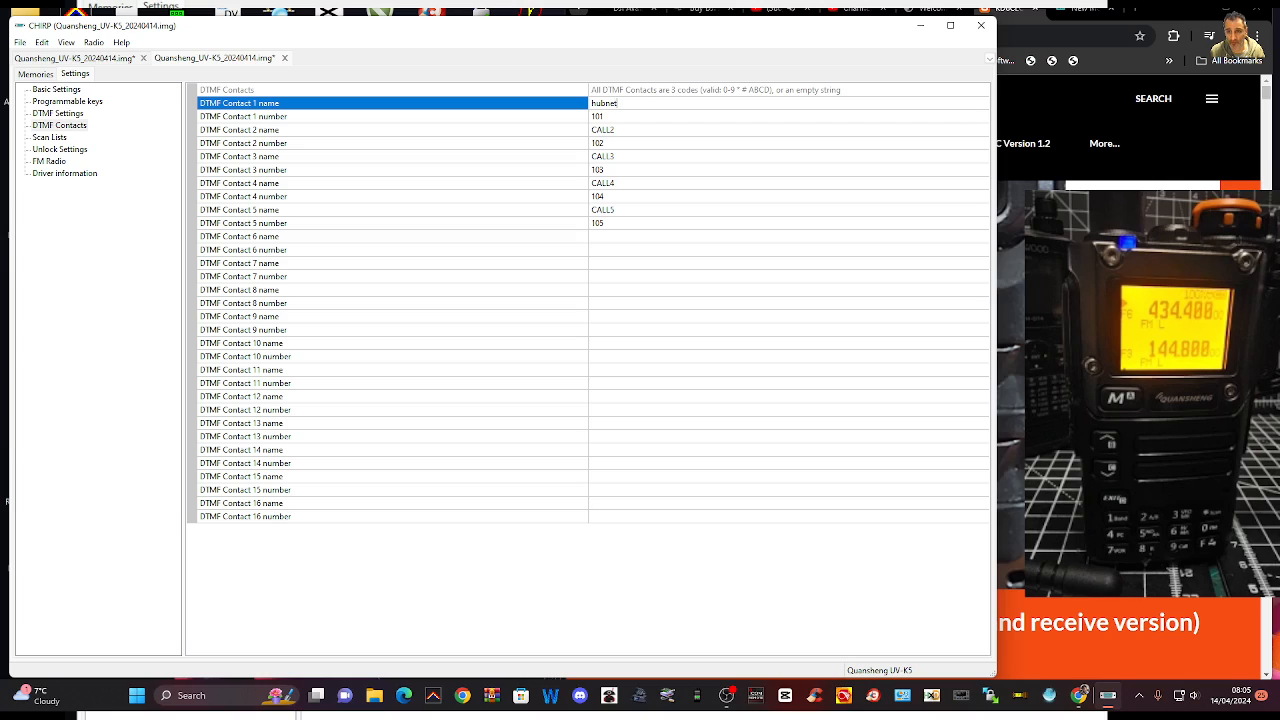
Try to set the number of DTMF contact 1 to 415422, and switch to the scan list settings
{"action": "left_click", "coordinate": [625, 117]}
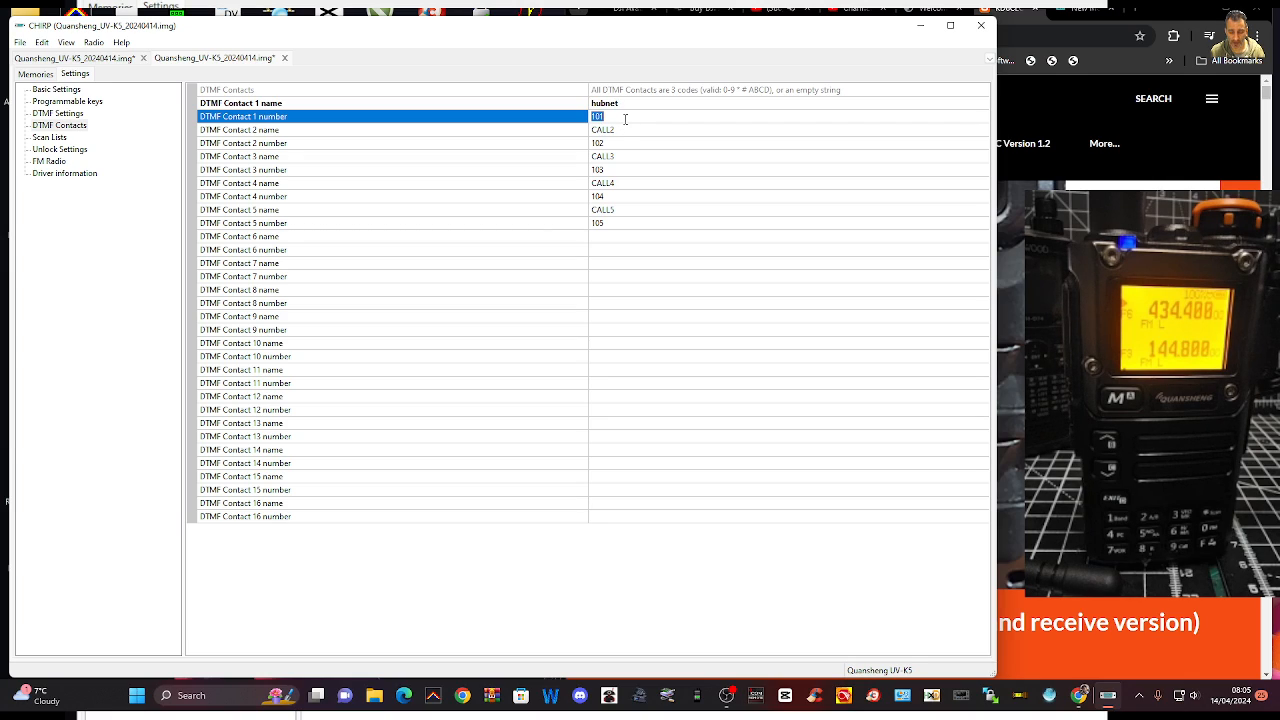
{"action": "type", "text": "5"}
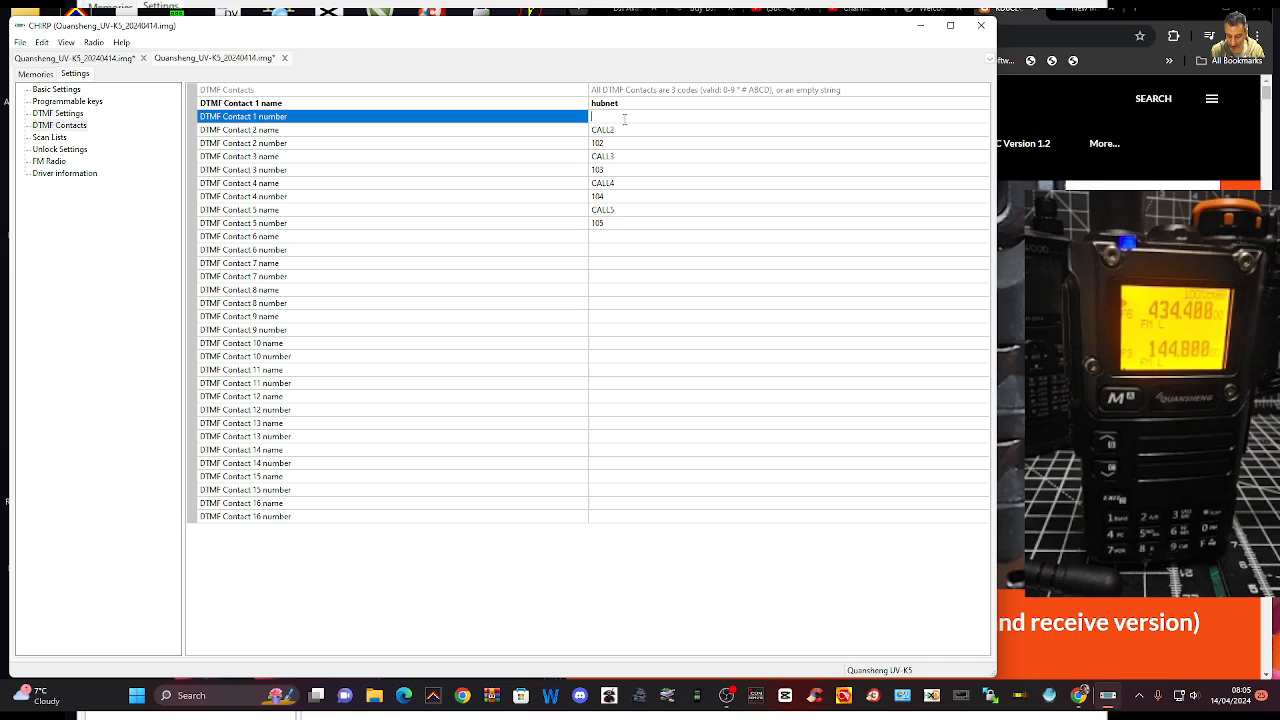
{"action": "type", "text": "415422"}
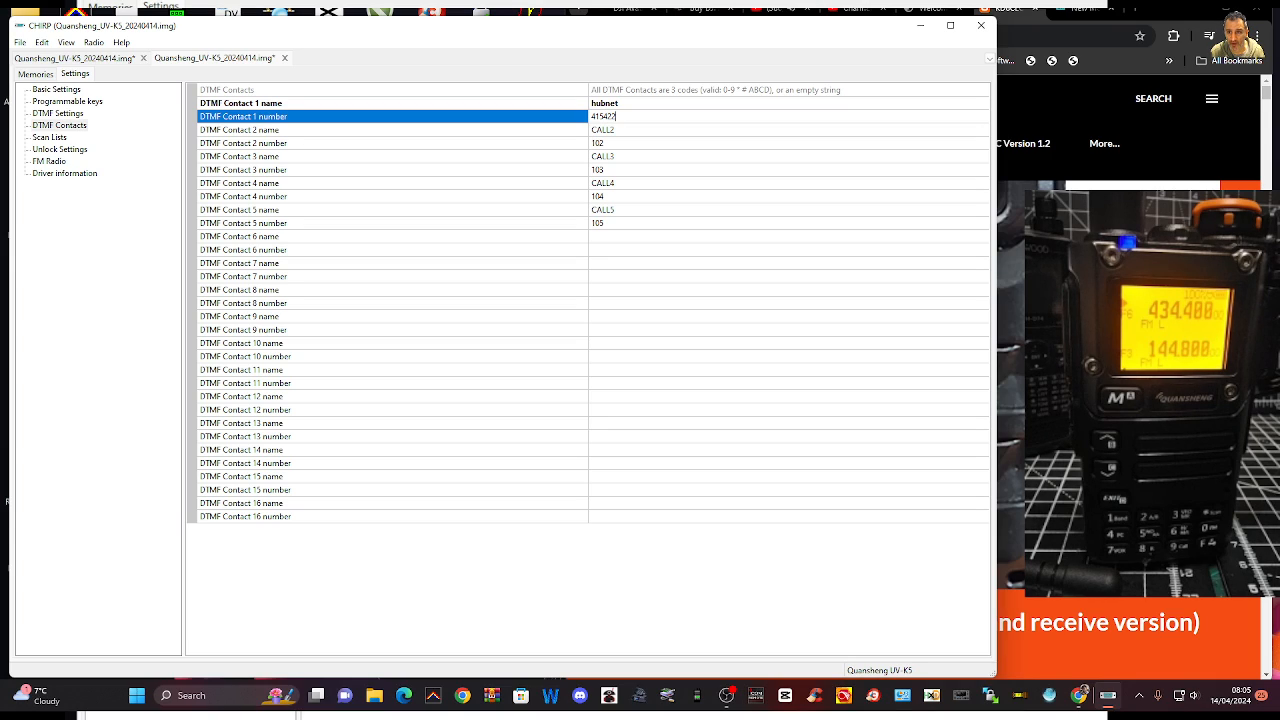
{"action": "key", "text": "Return"}
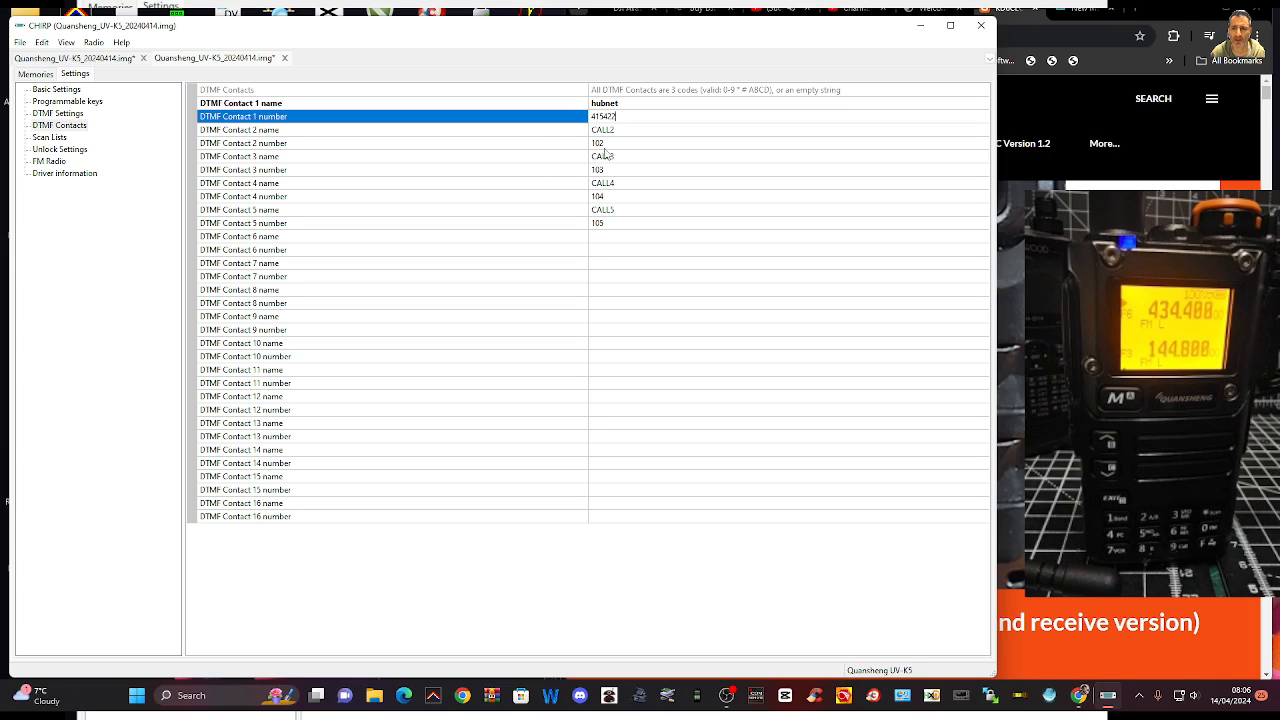
{"action": "left_click", "coordinate": [55, 140]}
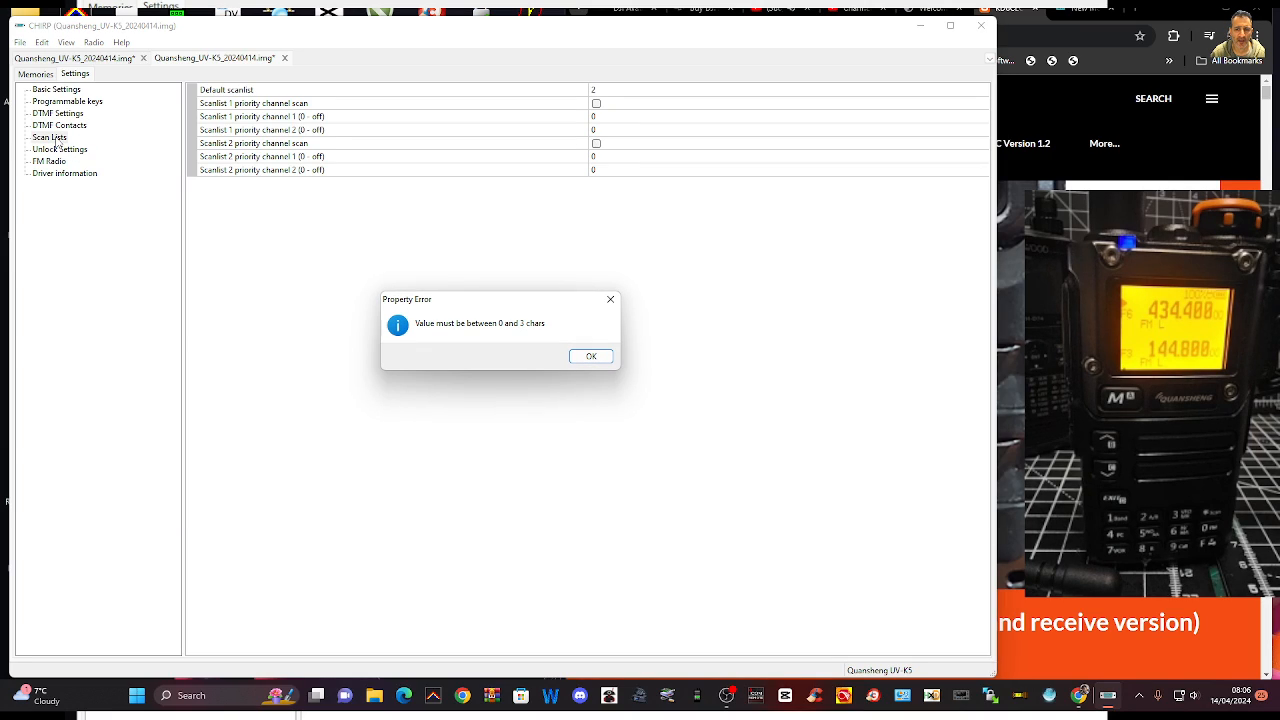
{"action": "left_click", "coordinate": [598, 362]}
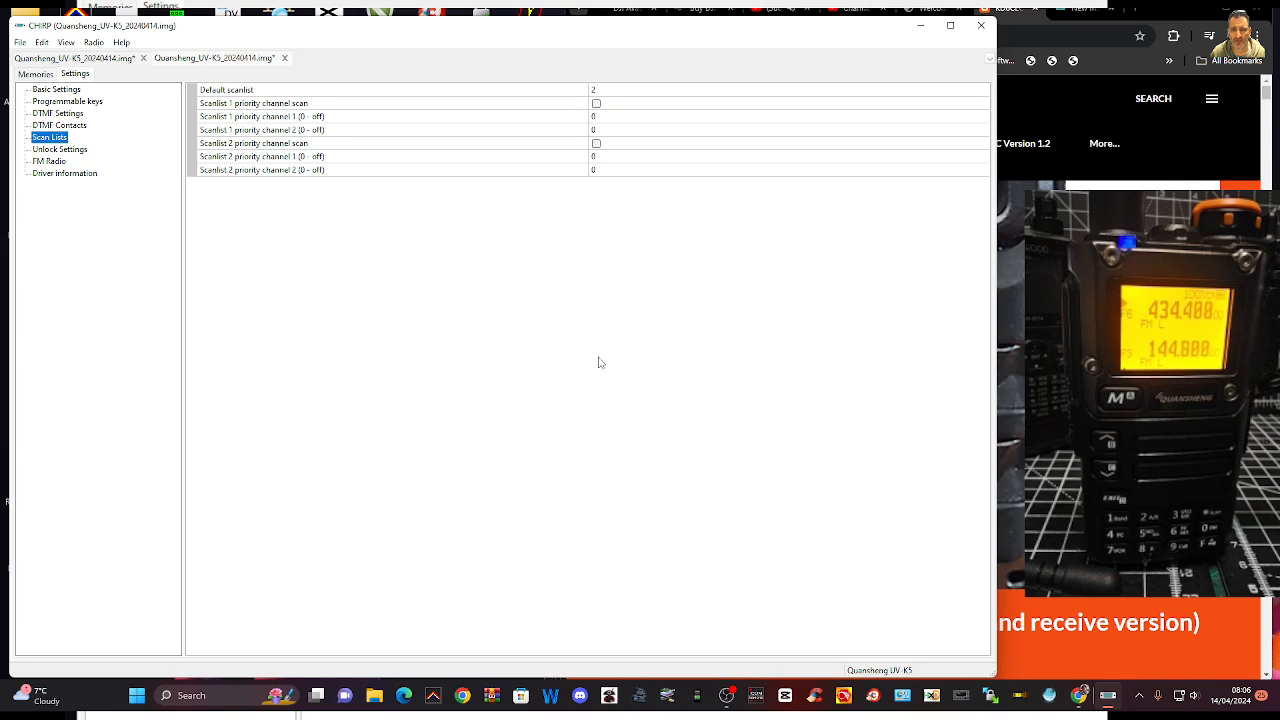
Review the unlock, FM radio, driver information, basic, programmable key and DTMF settings pages
{"action": "left_click", "coordinate": [64, 150]}
{"action": "left_click", "coordinate": [62, 163]}
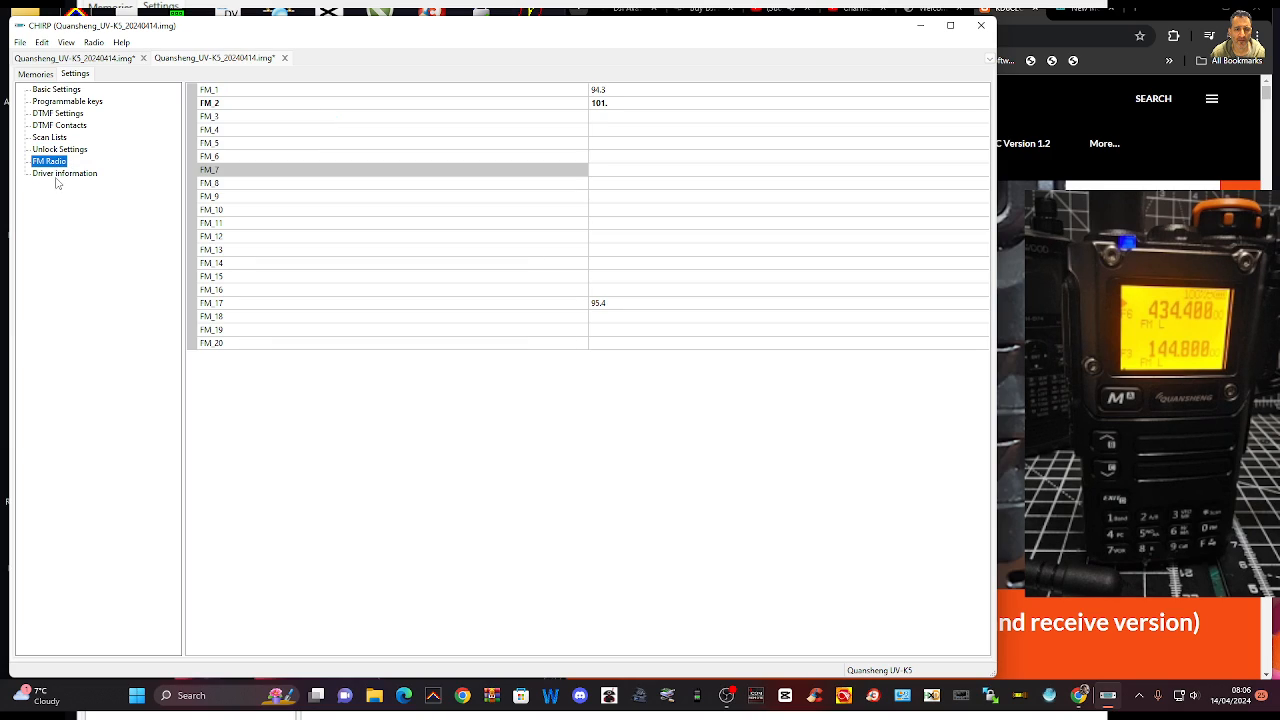
{"action": "left_click", "coordinate": [57, 175]}
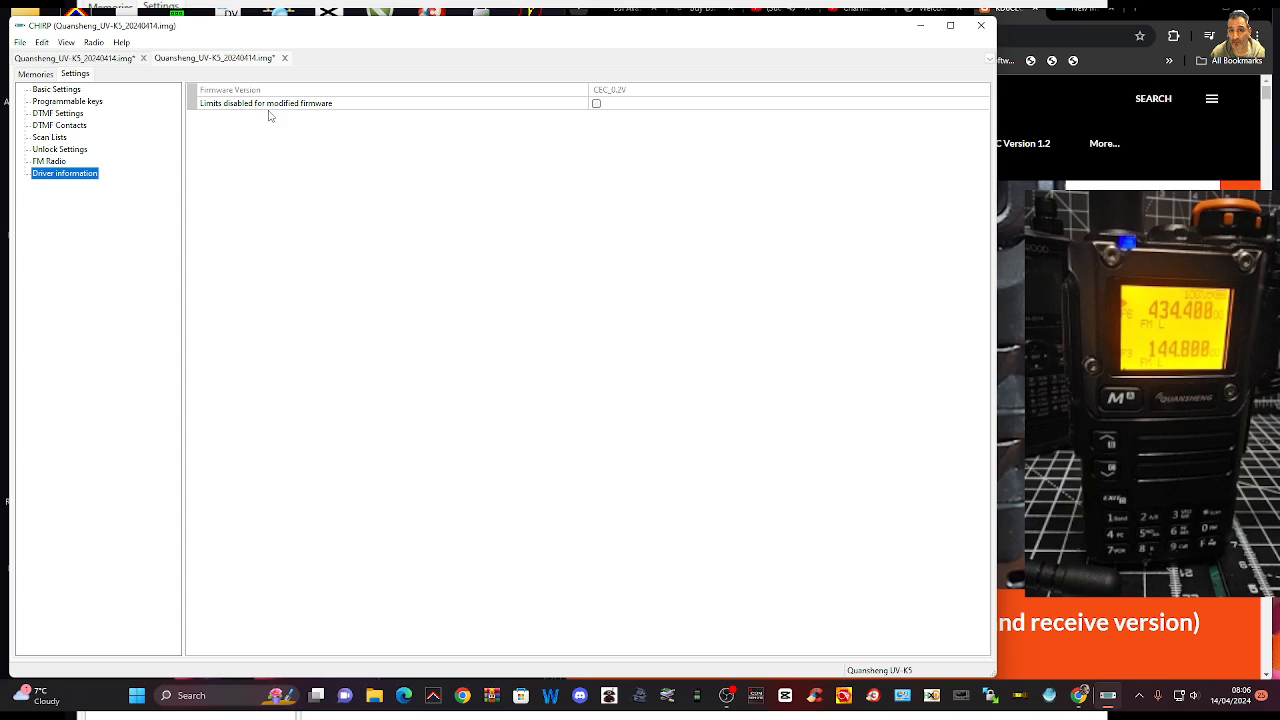
{"action": "left_click", "coordinate": [80, 93]}
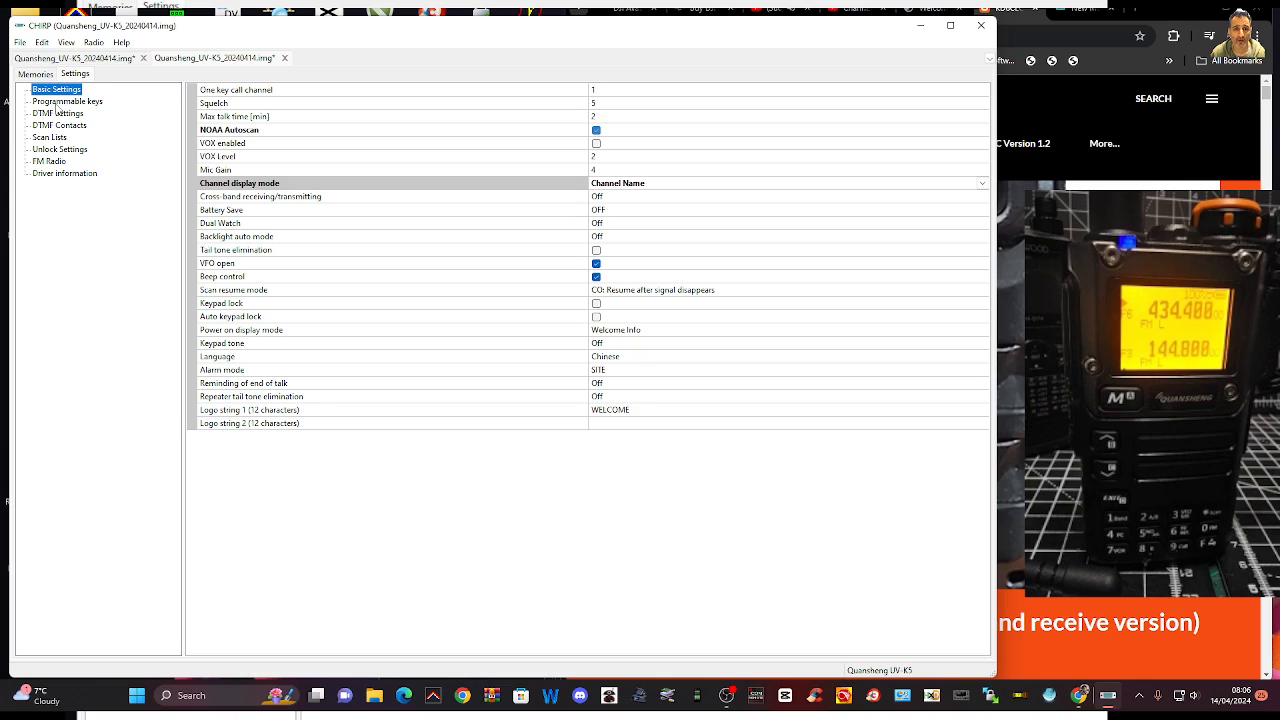
{"action": "left_click", "coordinate": [68, 101]}
{"action": "left_click", "coordinate": [55, 114]}
Open the stock configuration US Marine VHF Channels.csv and look through its channel list
{"action": "left_click", "coordinate": [64, 46]}
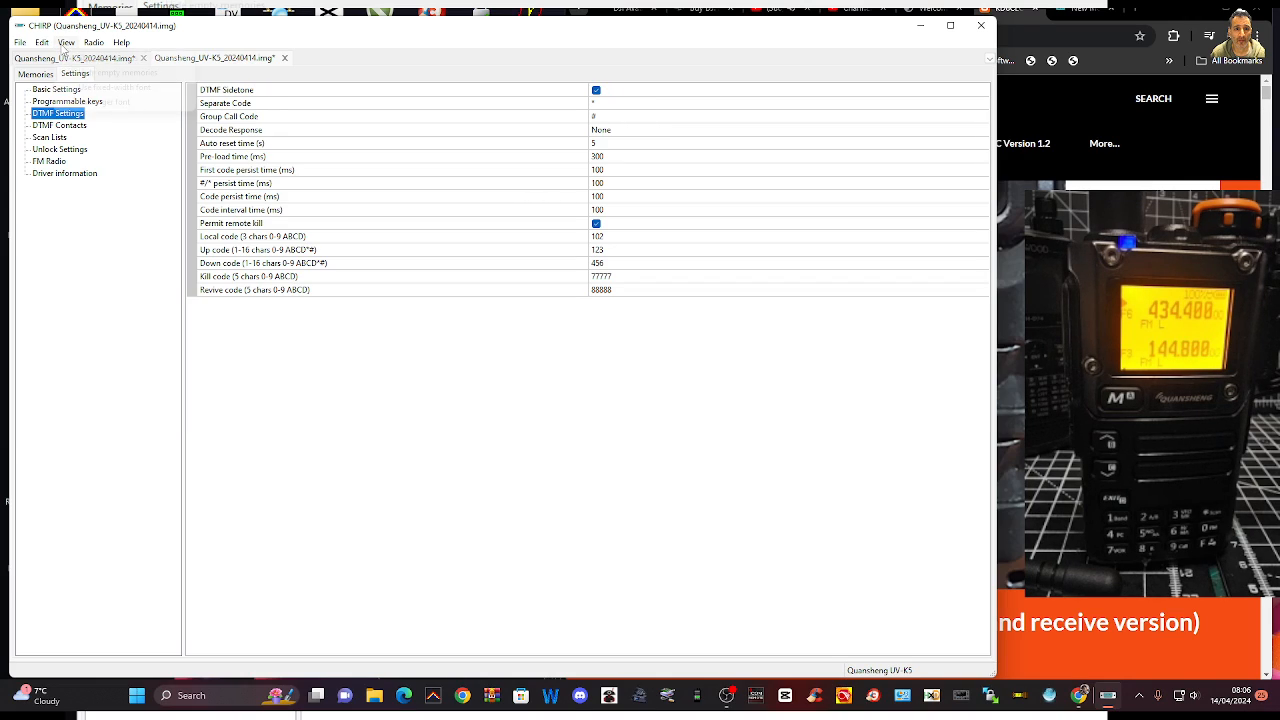
{"action": "left_click", "coordinate": [23, 46]}
{"action": "left_click", "coordinate": [20, 43]}
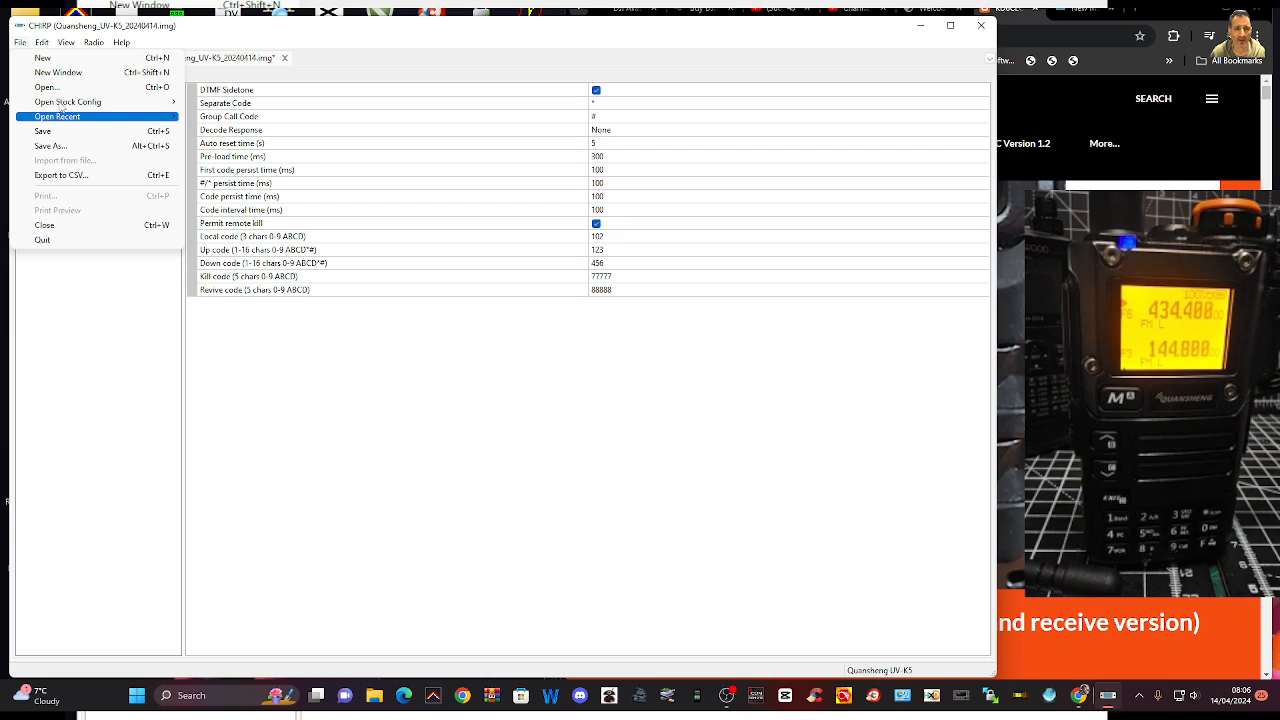
{"action": "mouse_move", "coordinate": [61, 103]}
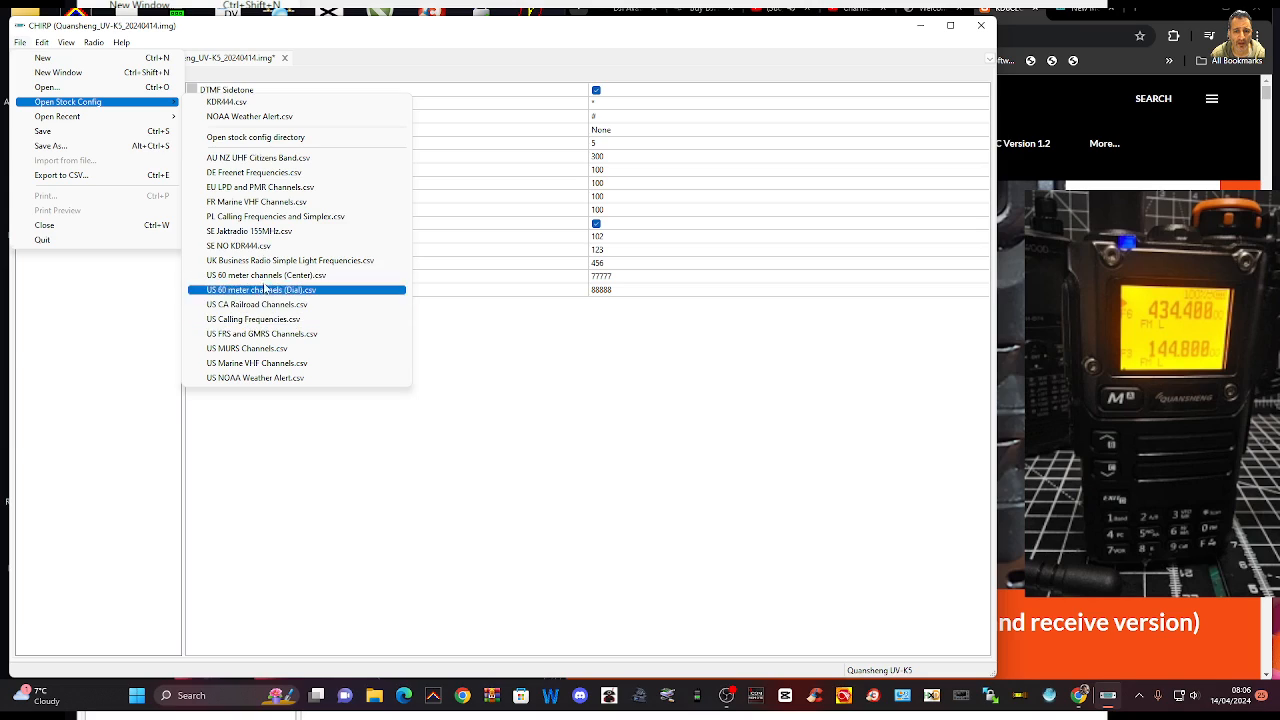
{"action": "left_click", "coordinate": [276, 366]}
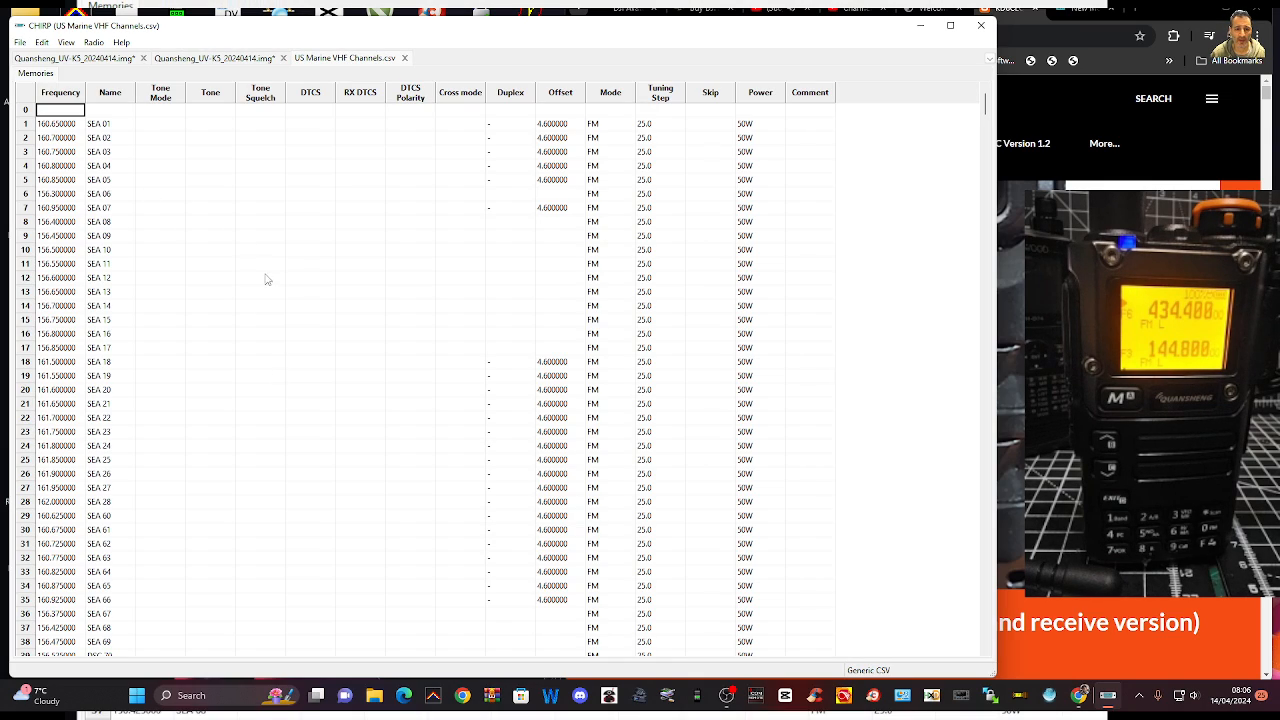
{"action": "scroll", "coordinate": [317, 273], "scroll_direction": "down", "scroll_amount": 5}
{"action": "scroll", "coordinate": [321, 264], "scroll_direction": "up", "scroll_amount": 5}
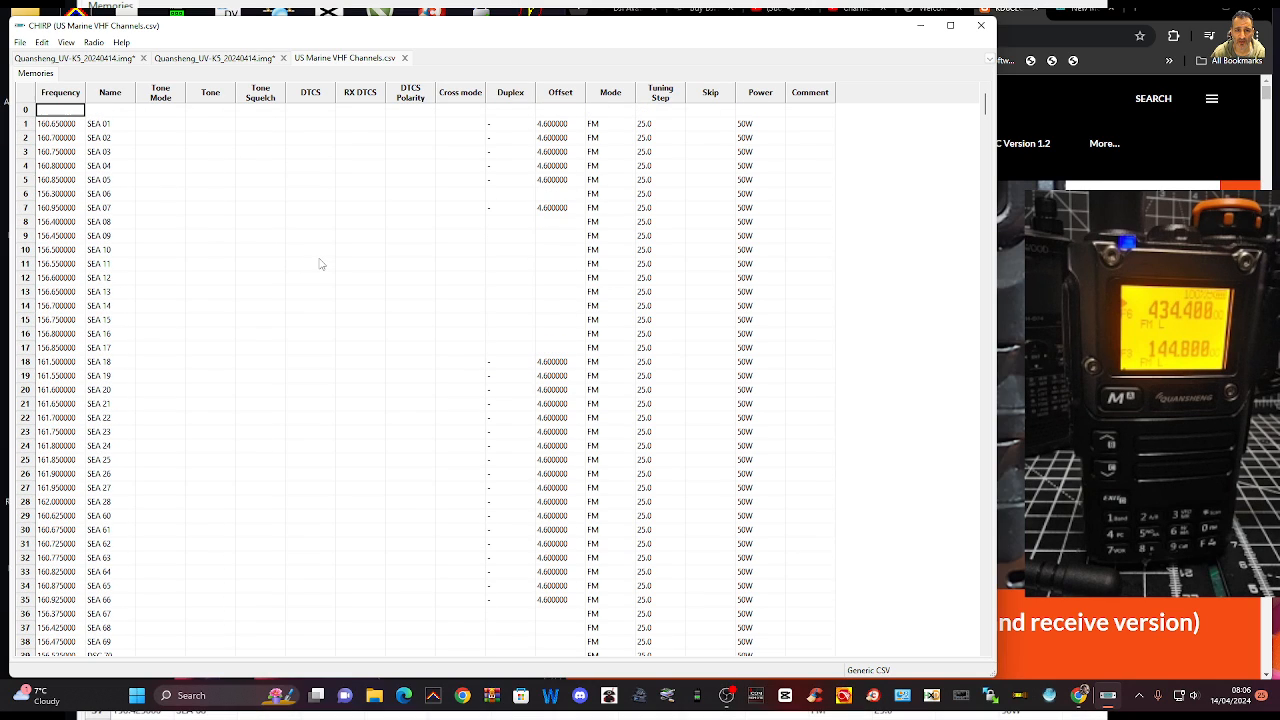
{"action": "scroll", "coordinate": [320, 263], "scroll_direction": "down", "scroll_amount": 15}
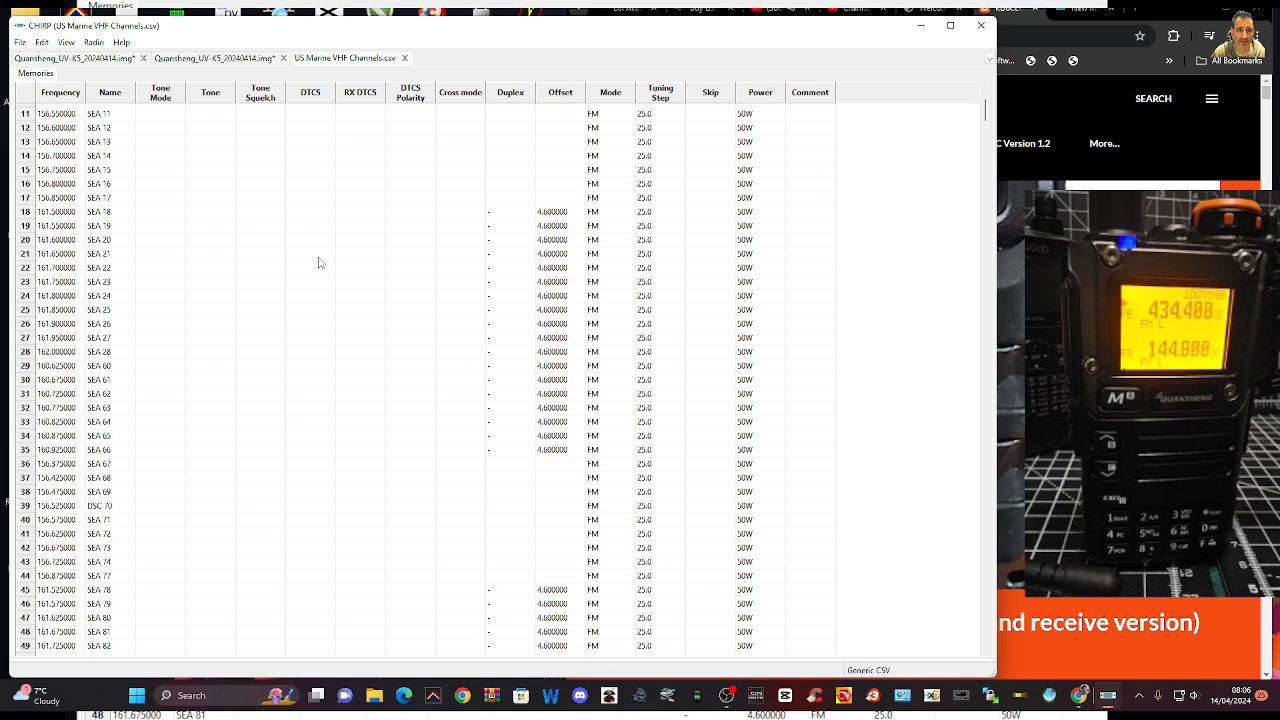
{"action": "scroll", "coordinate": [318, 261], "scroll_direction": "up", "scroll_amount": 12}
{"action": "scroll", "coordinate": [318, 261], "scroll_direction": "up", "scroll_amount": 4}
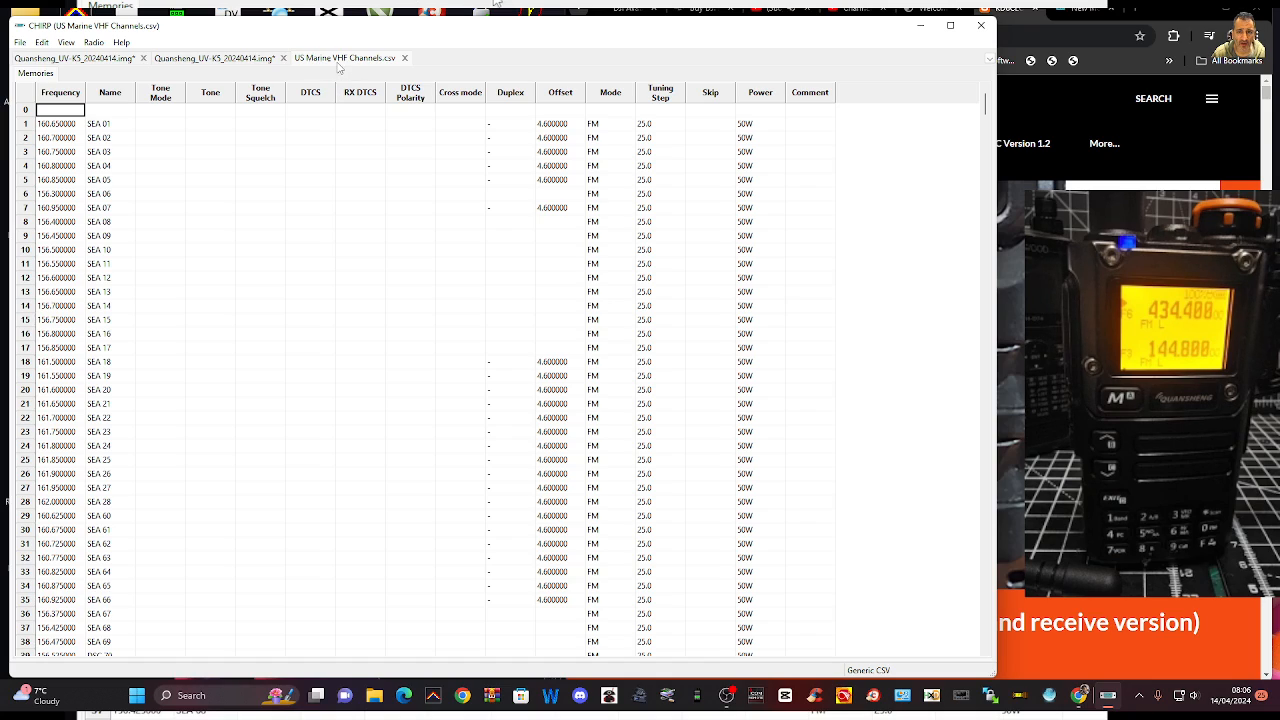
Check the memories of the first Quansheng UV-K5 image and return to the US Marine VHF channel list
{"action": "left_click", "coordinate": [256, 60]}
{"action": "left_click", "coordinate": [71, 59]}
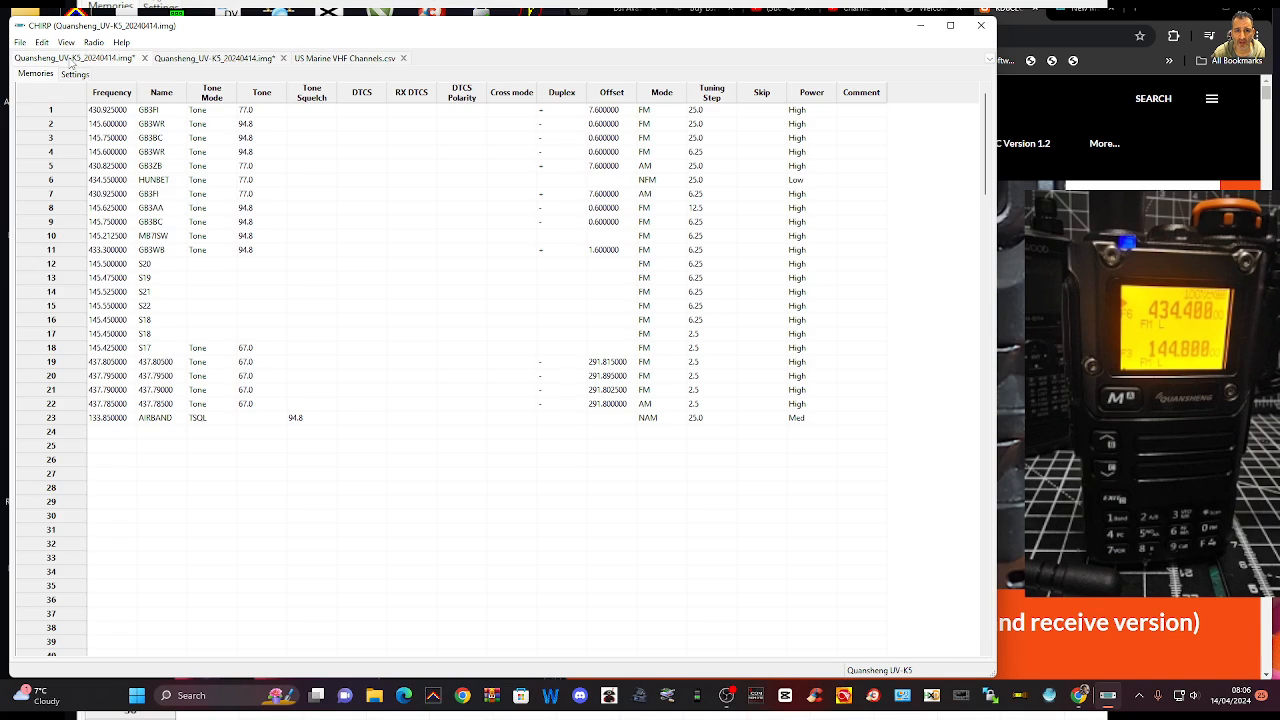
{"action": "left_click", "coordinate": [333, 60]}
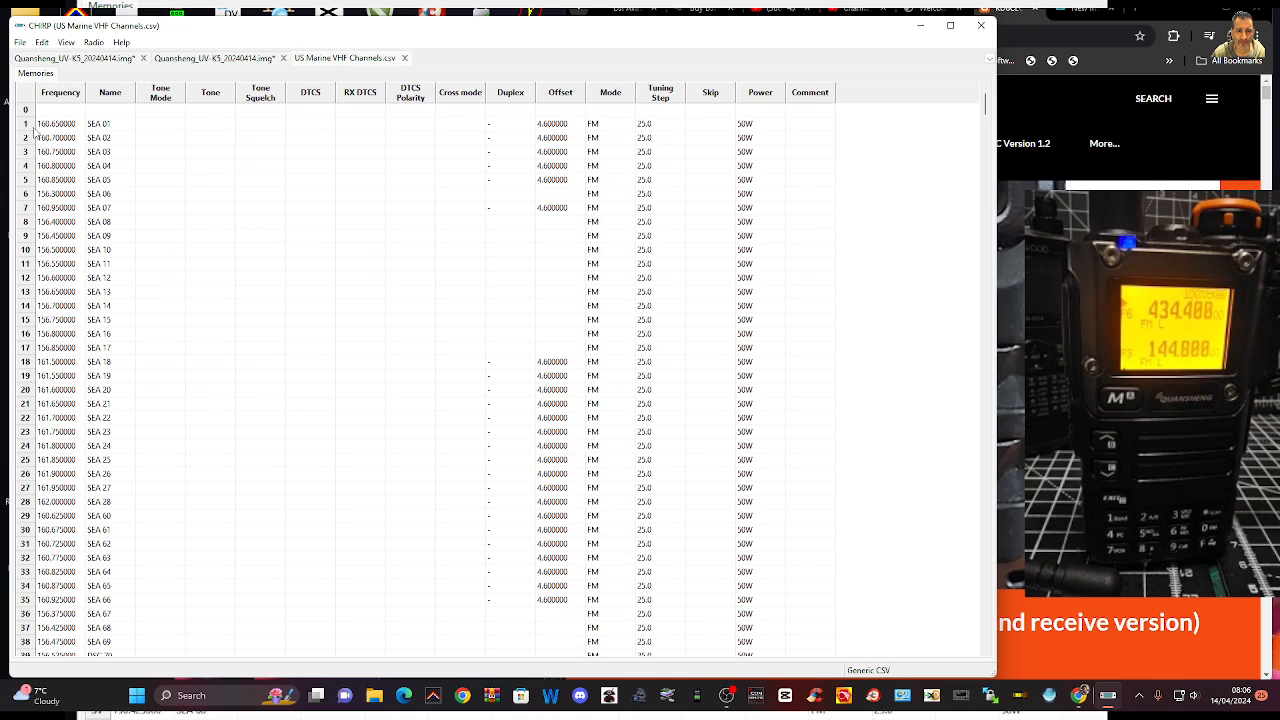
{"action": "left_click_drag", "start_coordinate": [34, 128], "coordinate": [62, 308]}
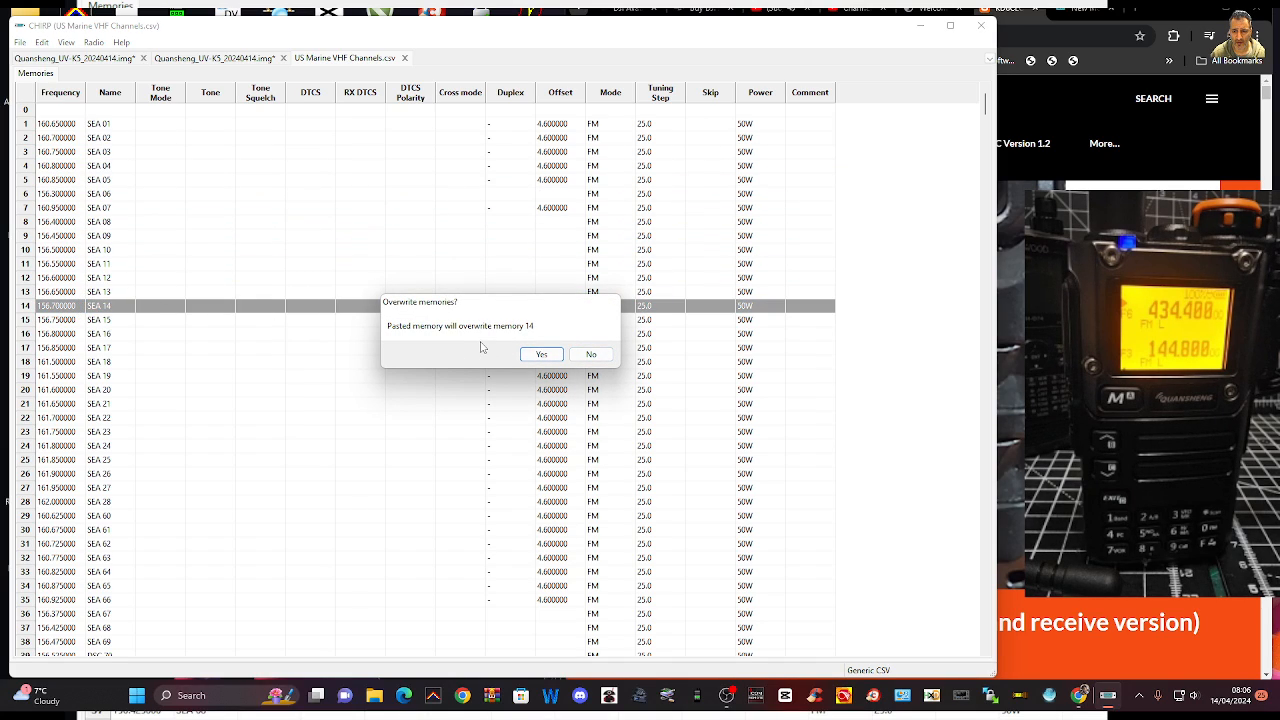
{"action": "left_click", "coordinate": [599, 360]}
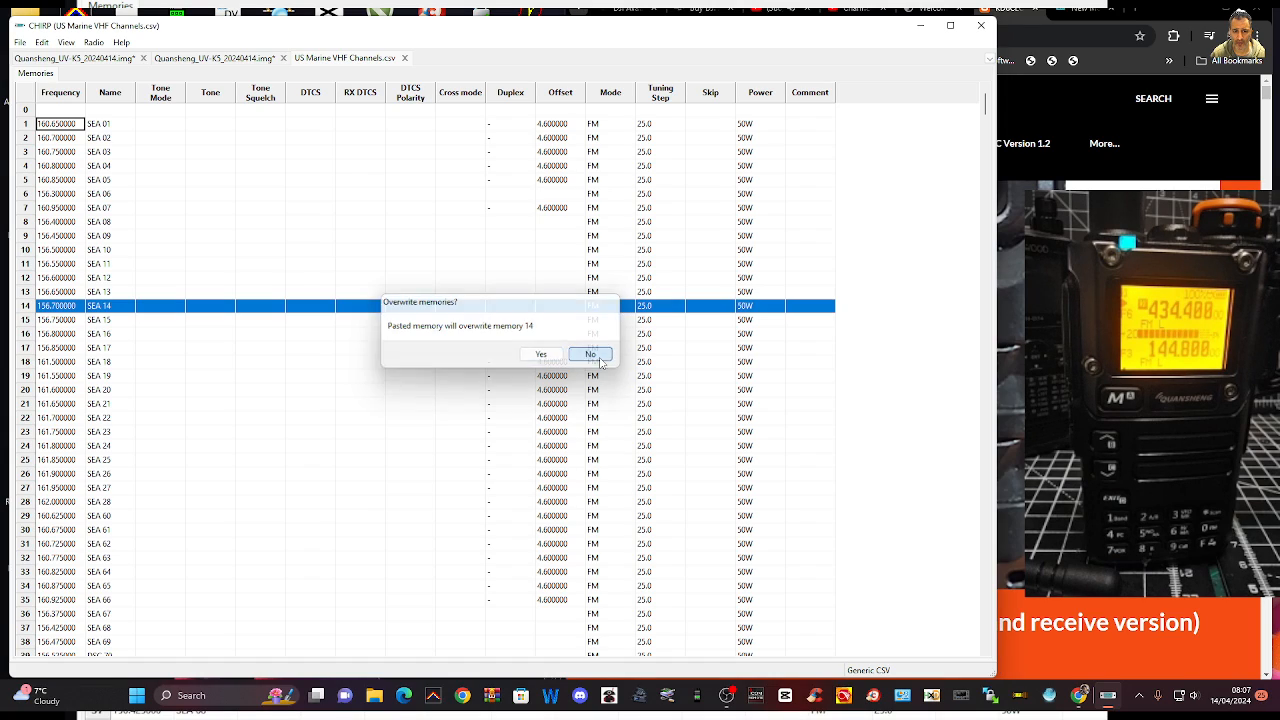
{"action": "left_click", "coordinate": [46, 306]}
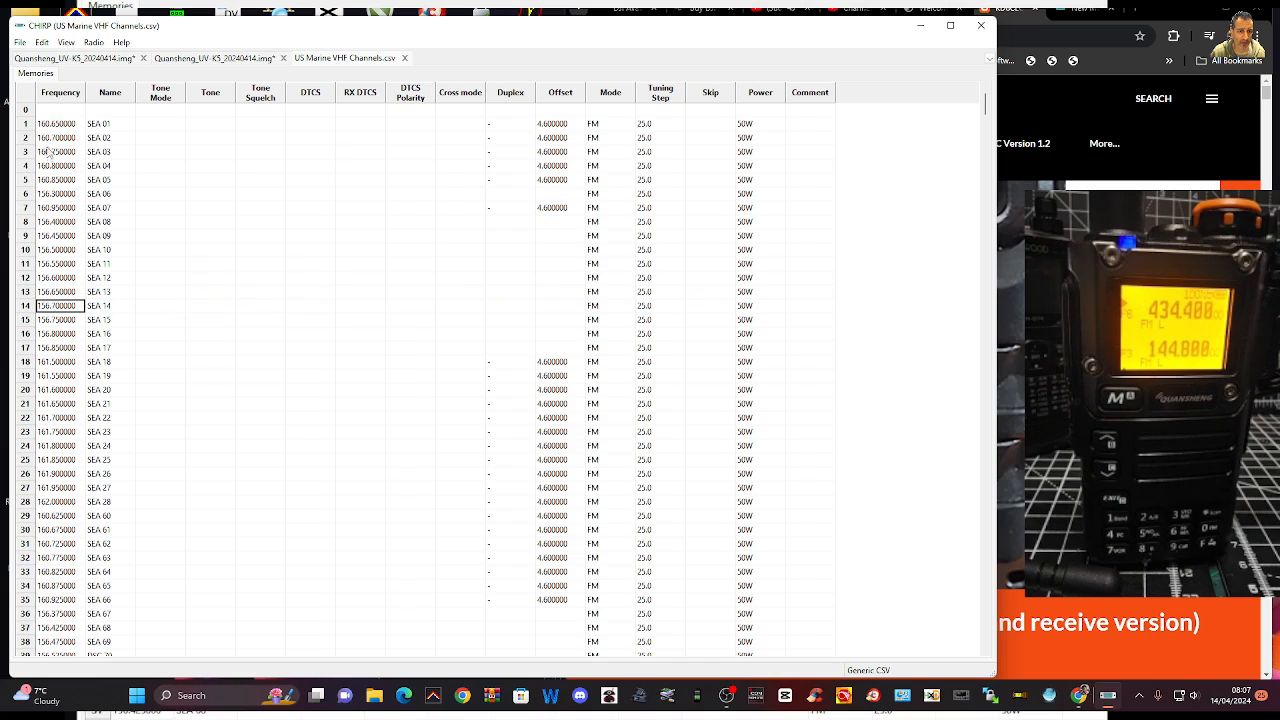
Copy channels SEA 01 to SEA 13 from the US Marine VHF list into the first Quansheng UV-K5 image, starting at memory 24
{"action": "left_click_drag", "start_coordinate": [42, 129], "coordinate": [58, 306]}
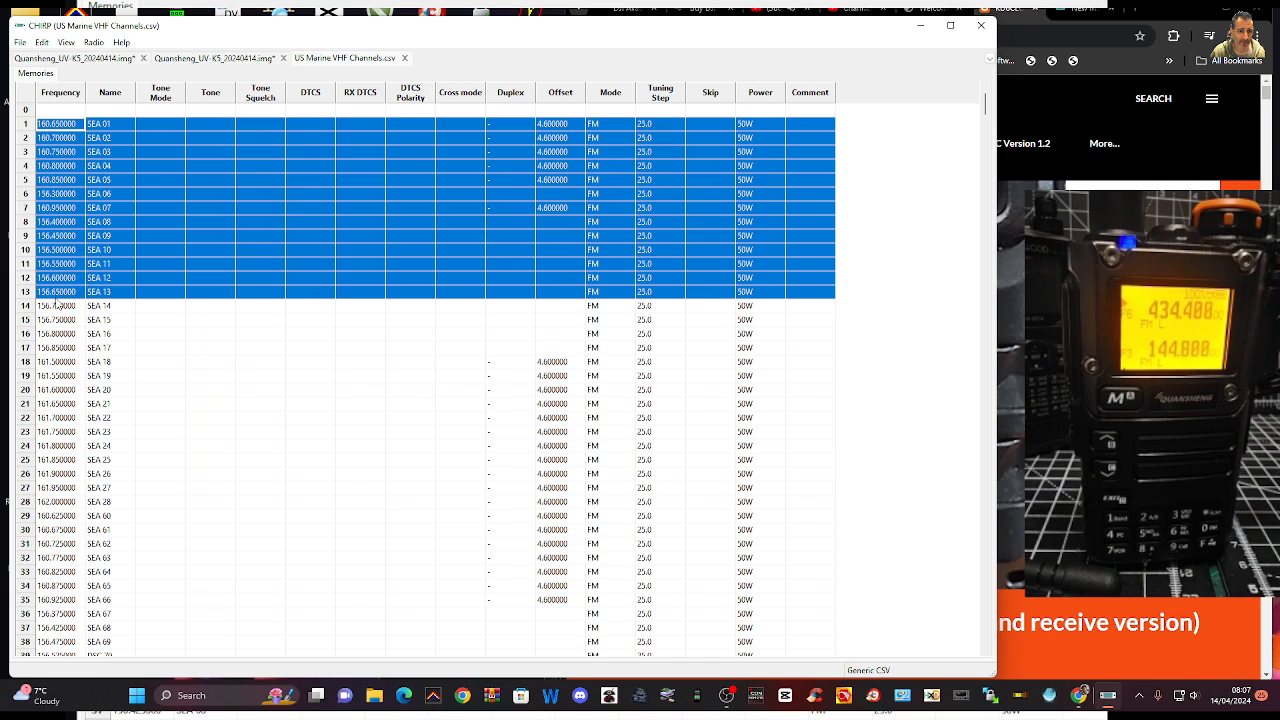
{"action": "right_click", "coordinate": [181, 188]}
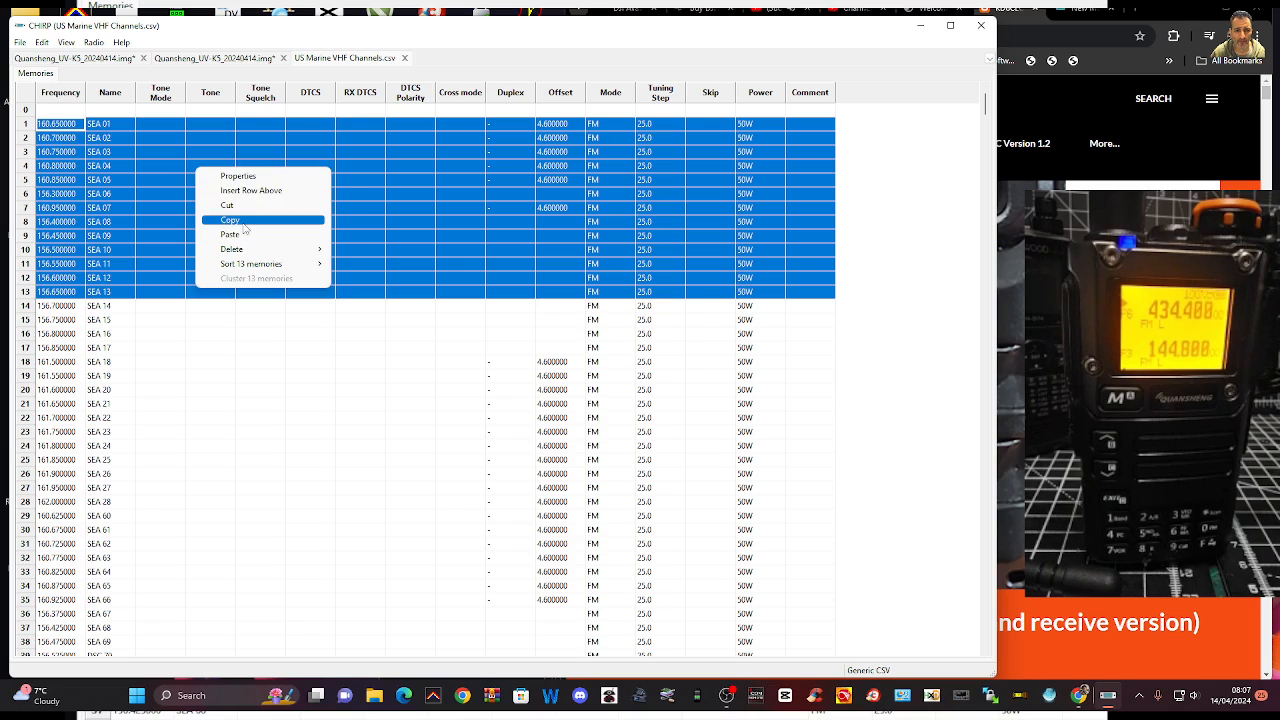
{"action": "left_click", "coordinate": [238, 222]}
{"action": "left_click", "coordinate": [62, 60]}
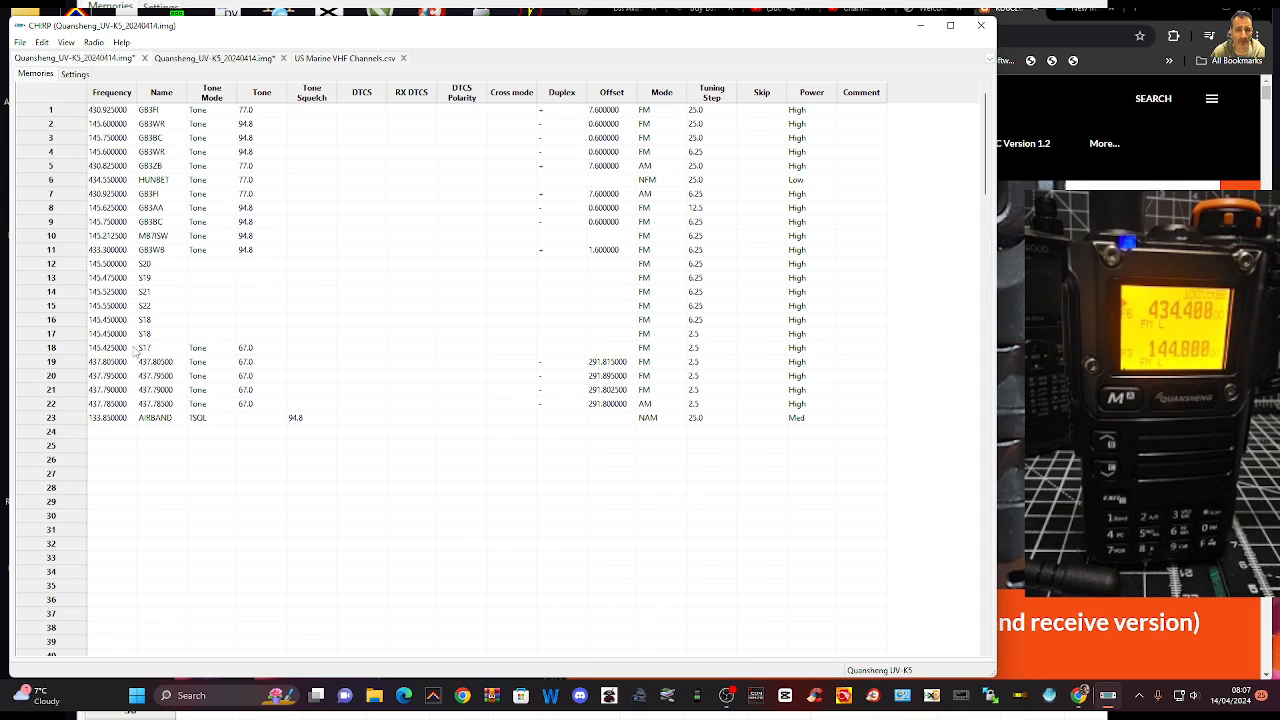
{"action": "left_click", "coordinate": [110, 434]}
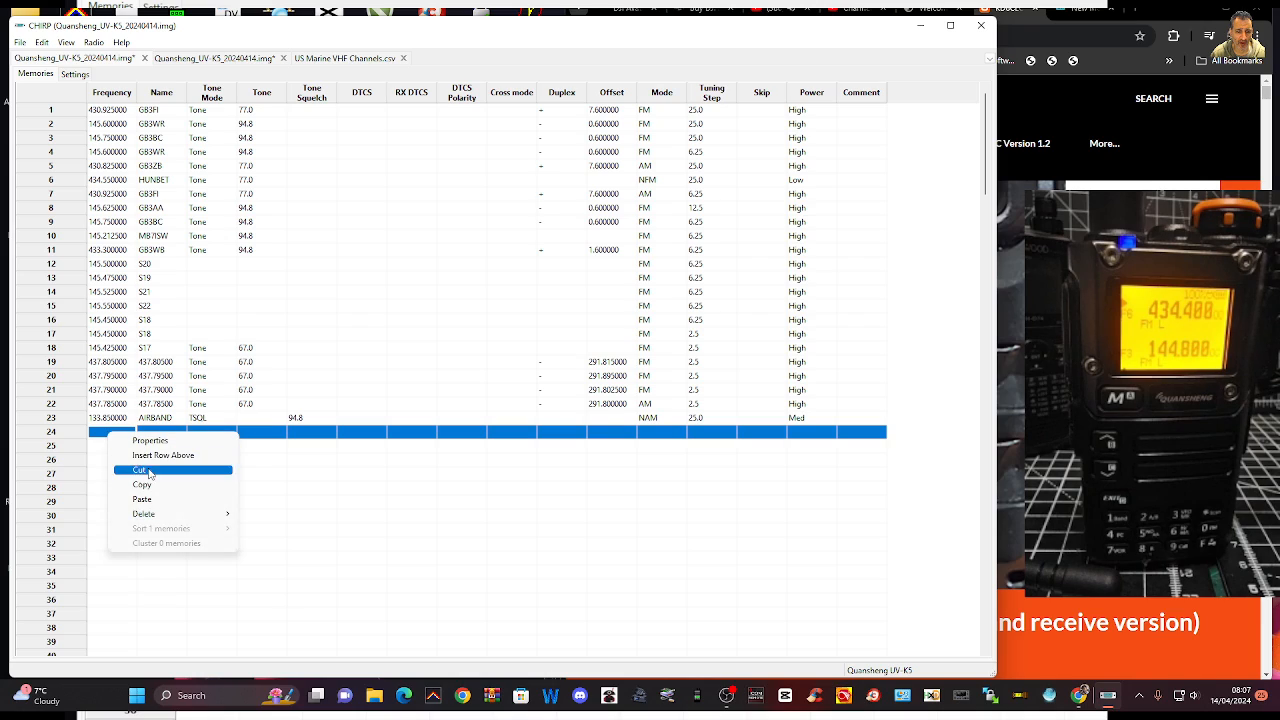
{"action": "left_click", "coordinate": [142, 499]}
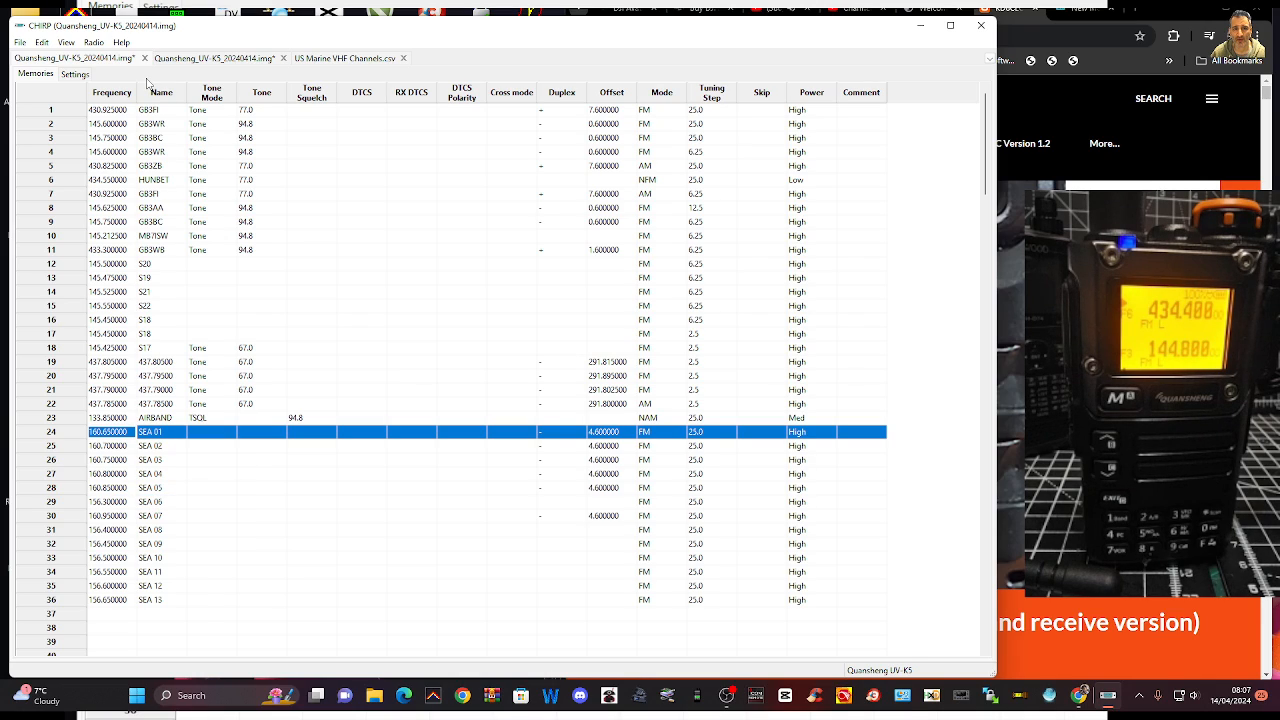
Upload the first Quansheng UV-K5 image to the radio through port COM22, accepting the upload instructions
{"action": "left_click", "coordinate": [22, 43]}
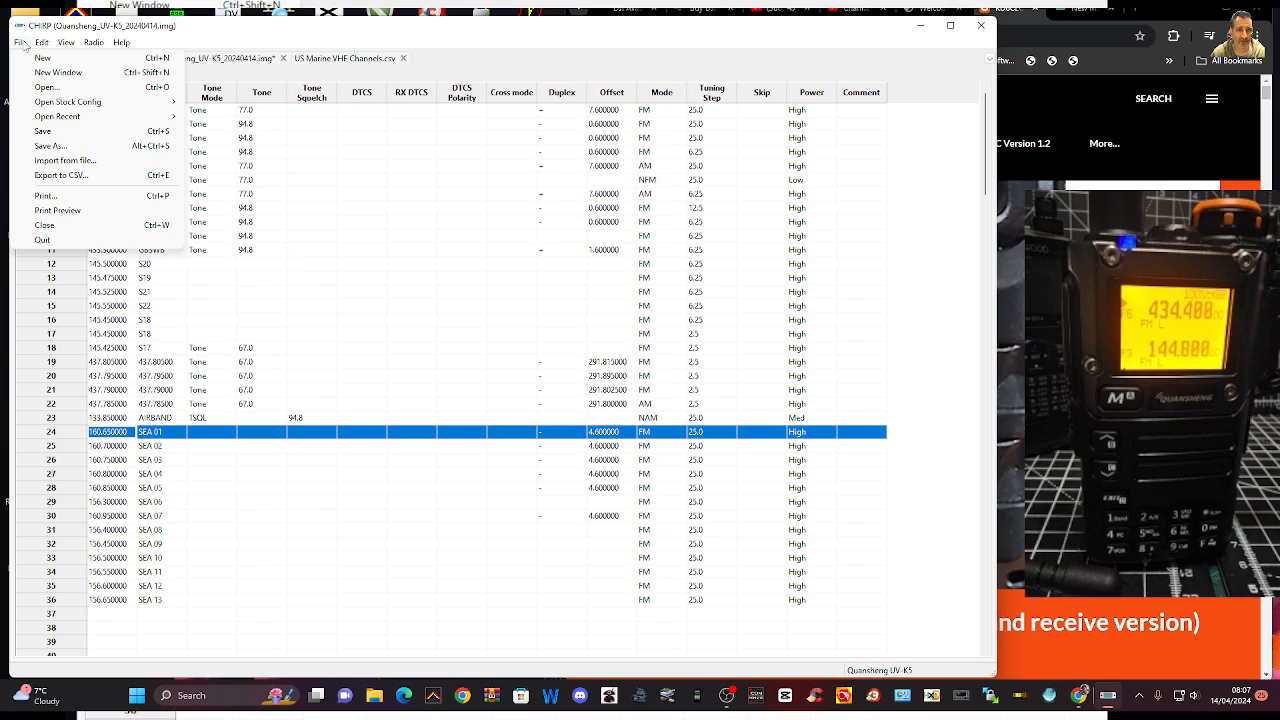
{"action": "mouse_move", "coordinate": [40, 45]}
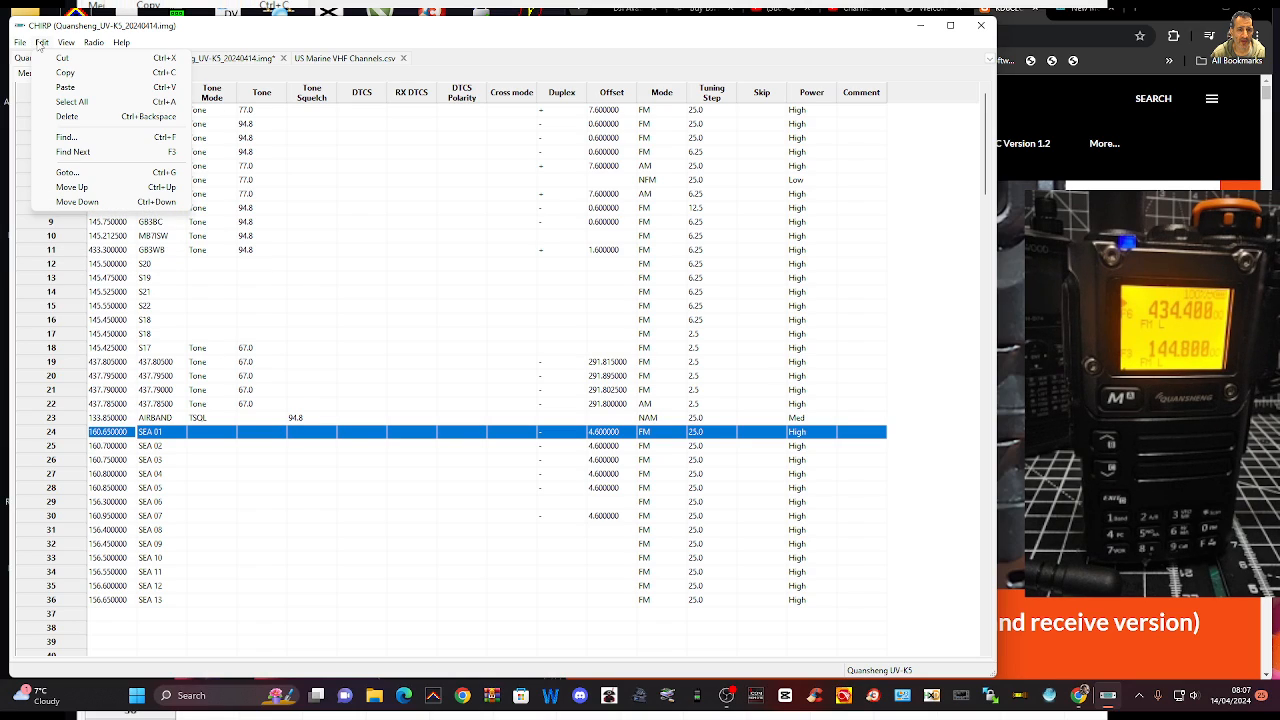
{"action": "mouse_move", "coordinate": [88, 48]}
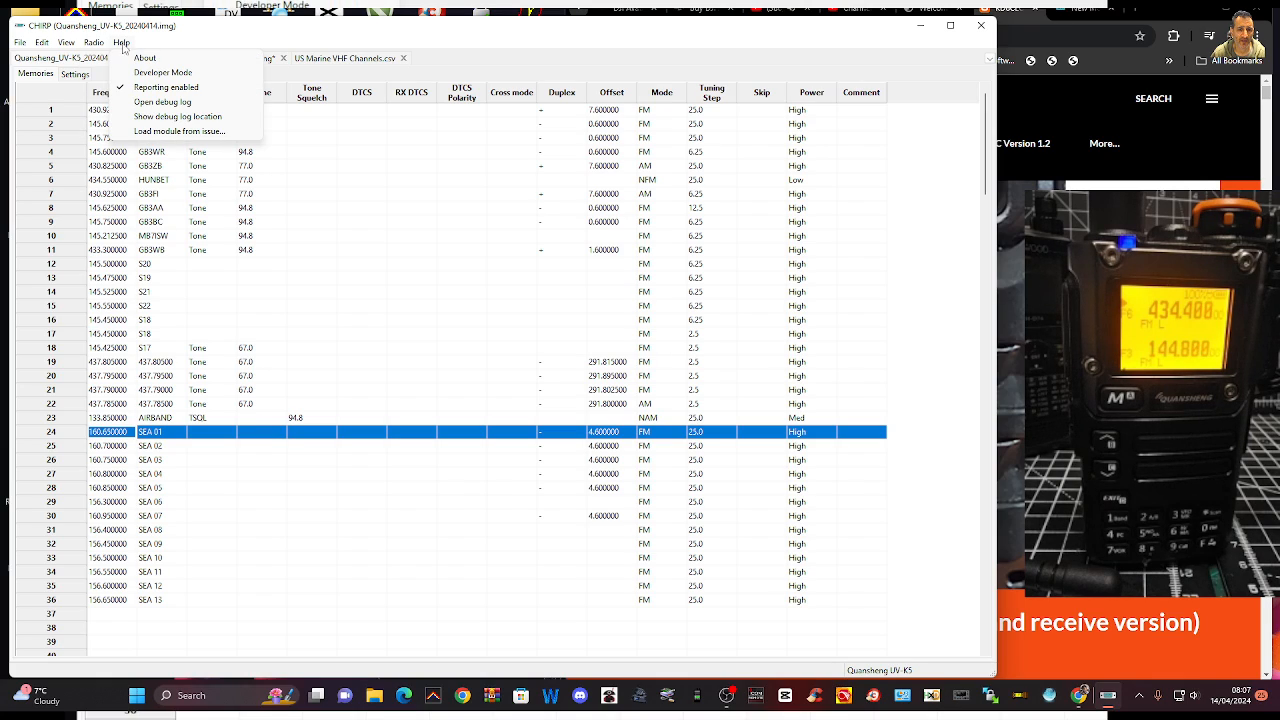
{"action": "left_click", "coordinate": [92, 45]}
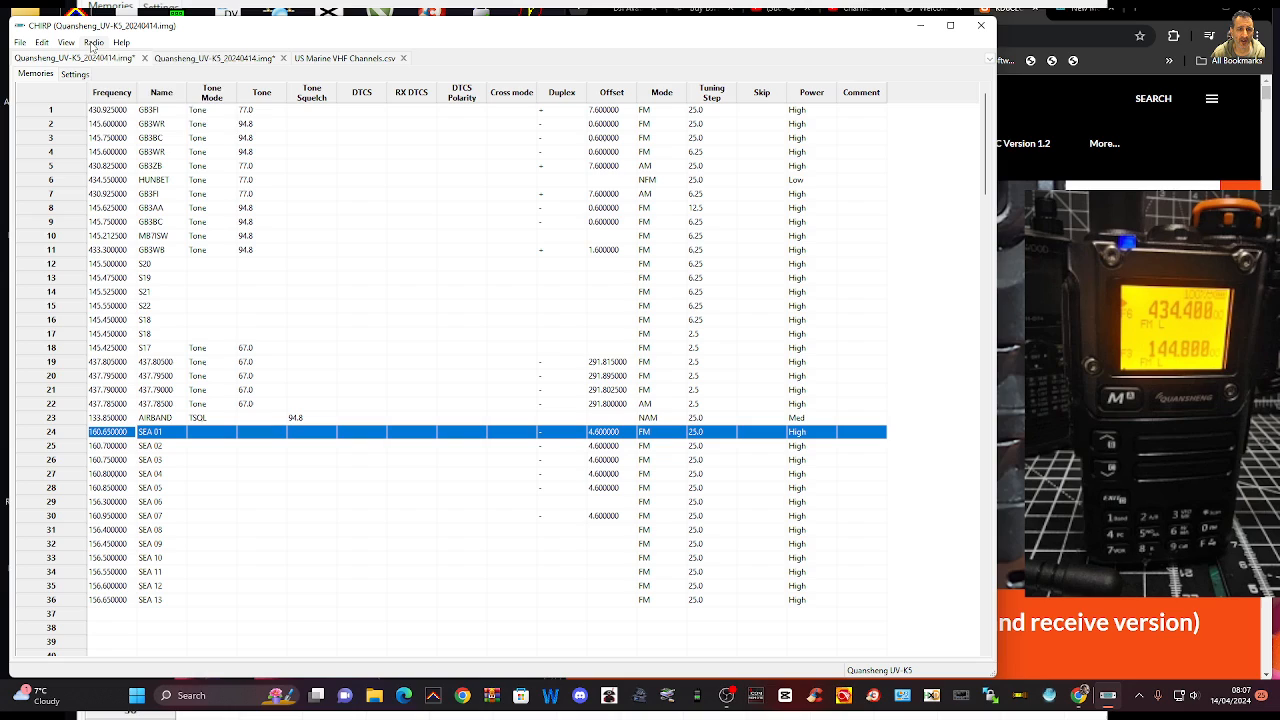
{"action": "left_click", "coordinate": [92, 45]}
{"action": "left_click", "coordinate": [112, 58]}
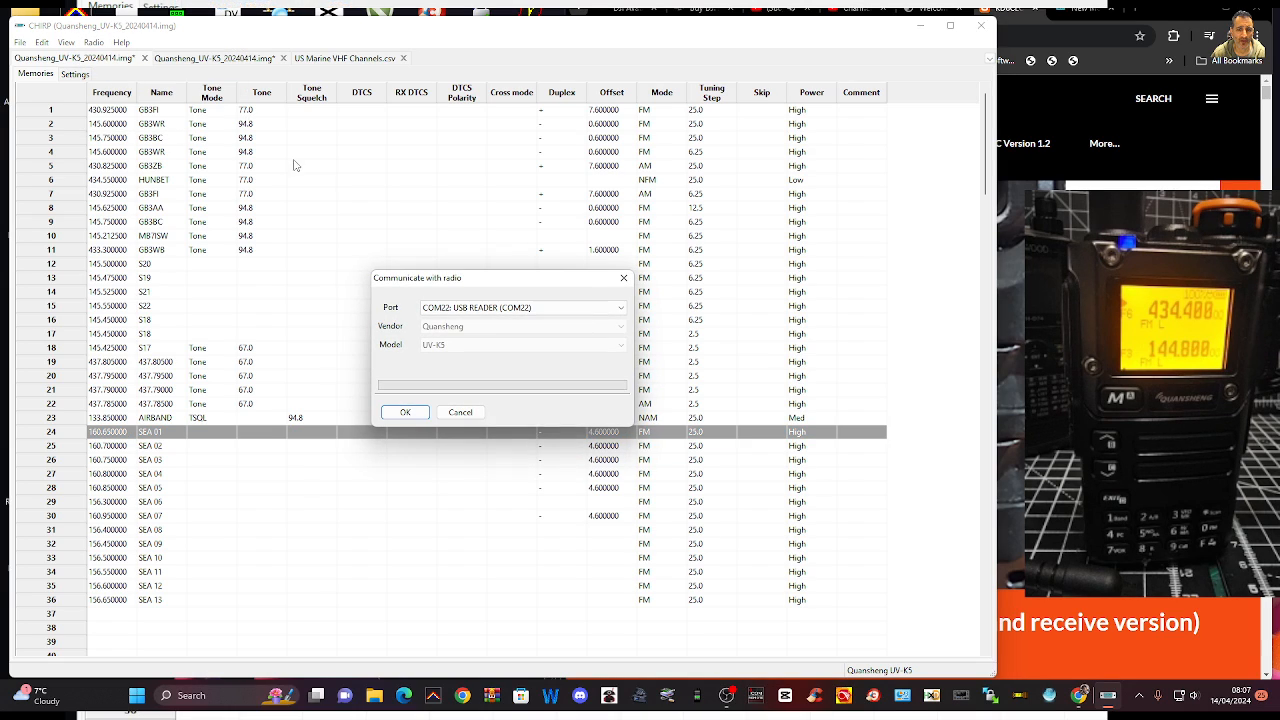
{"action": "left_click", "coordinate": [405, 412]}
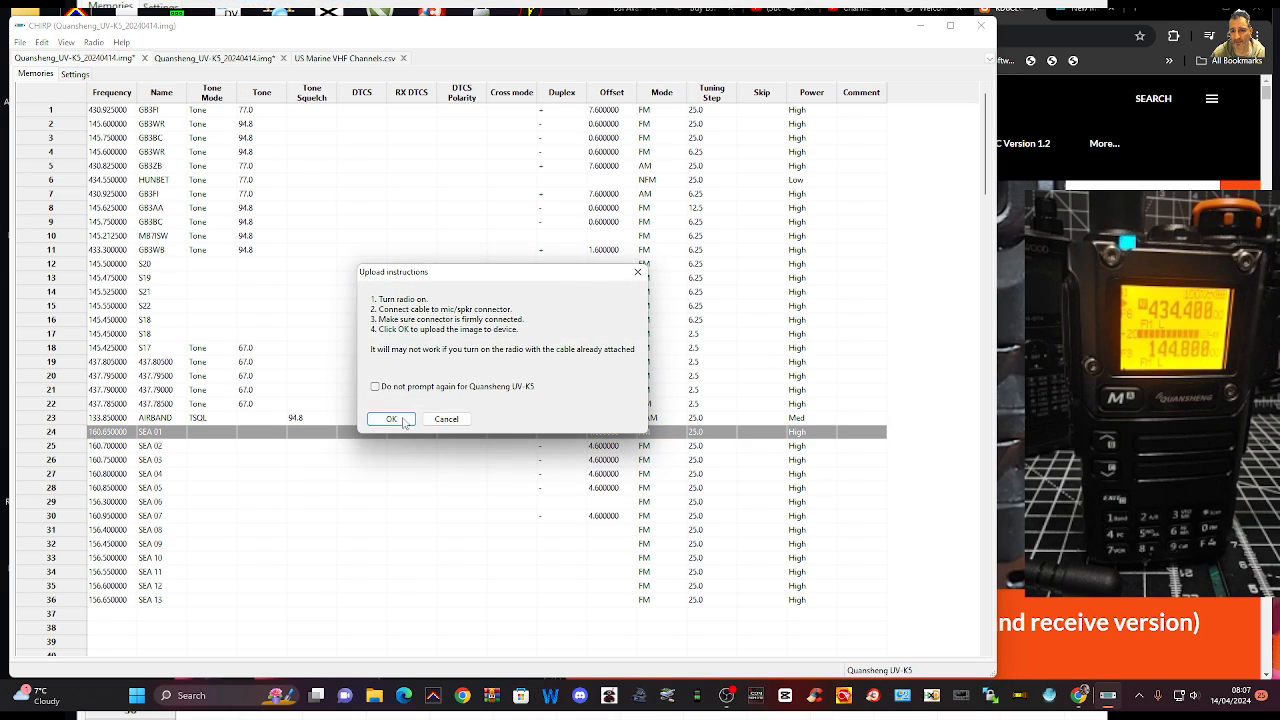
{"action": "left_click", "coordinate": [402, 420]}
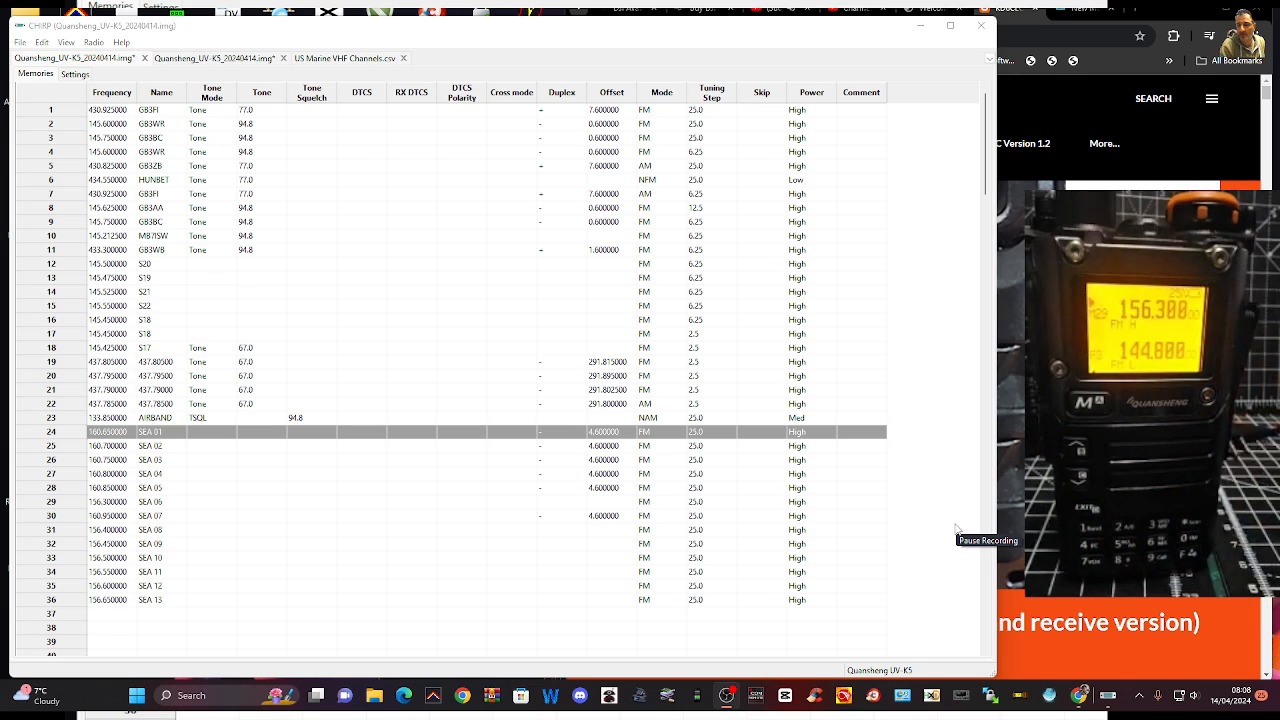
Open the stock configuration UK Business Radio Simple Light Frequencies.csv
{"action": "left_click", "coordinate": [905, 35]}
{"action": "left_click", "coordinate": [20, 42]}
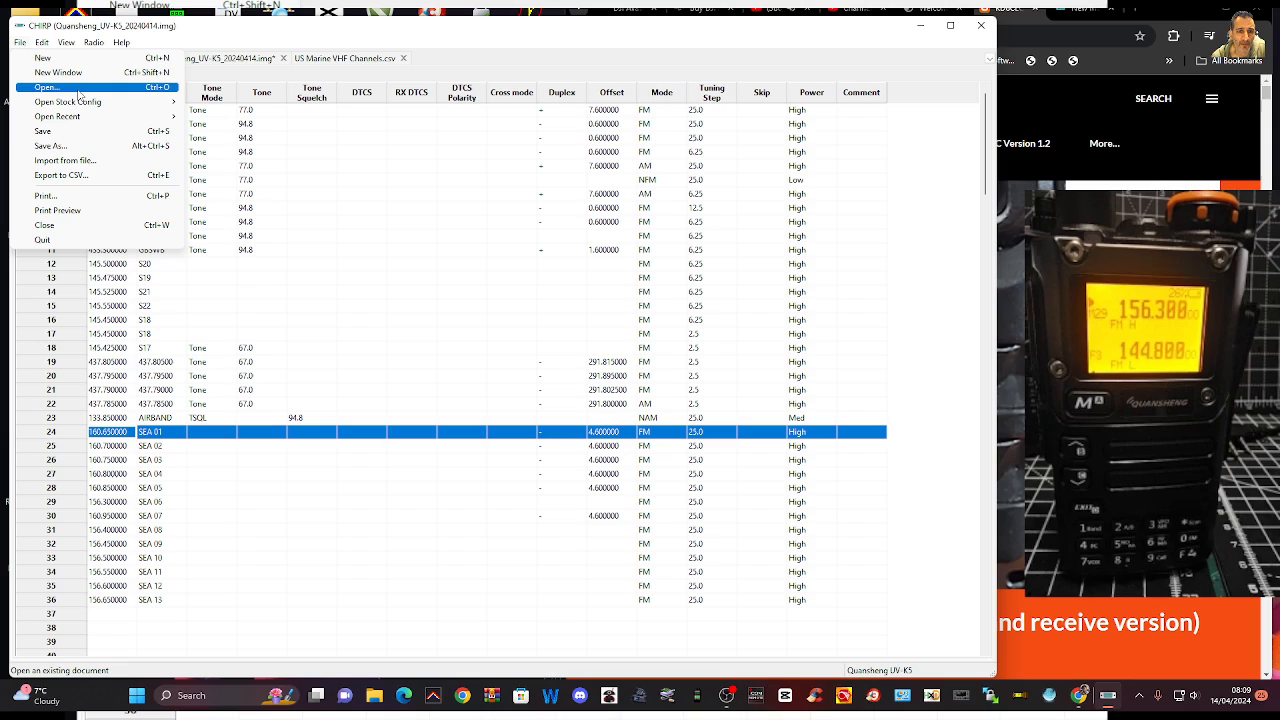
{"action": "mouse_move", "coordinate": [83, 108]}
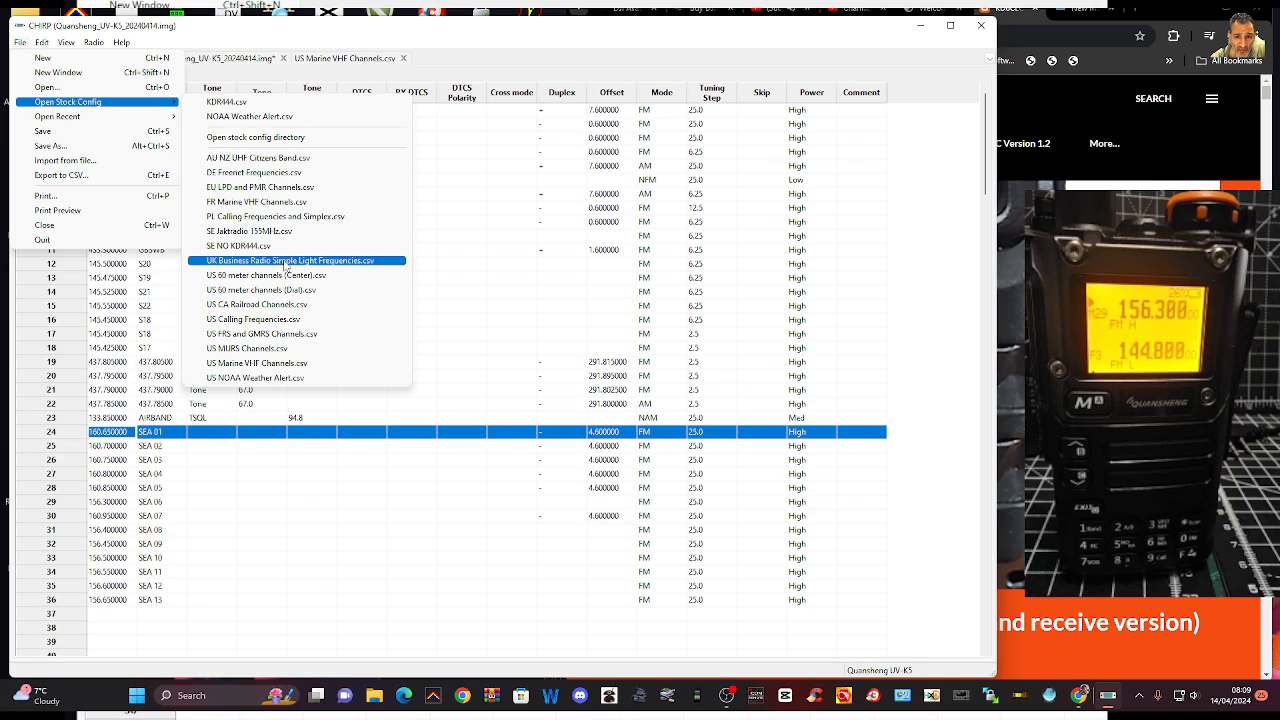
{"action": "left_click", "coordinate": [285, 262]}
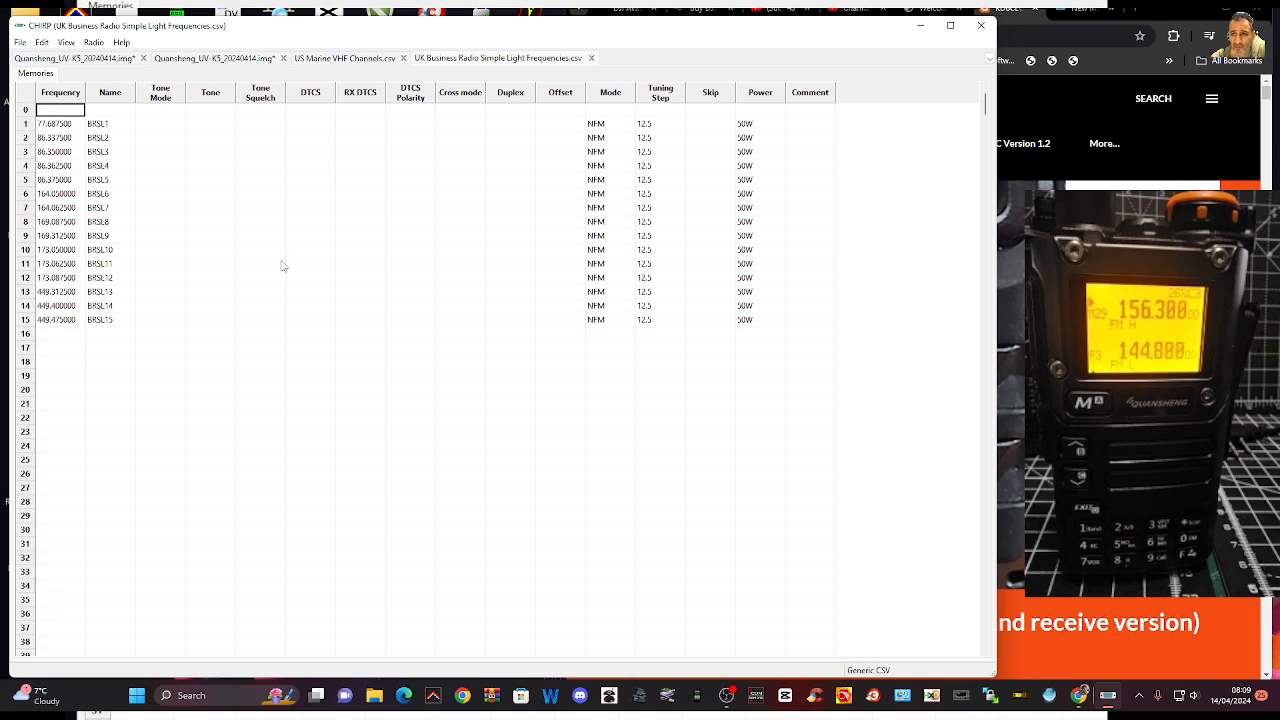
Open the stock config directory, launch the NOAA Weather Alert file from it and minimise the folder window
{"action": "left_click", "coordinate": [20, 42]}
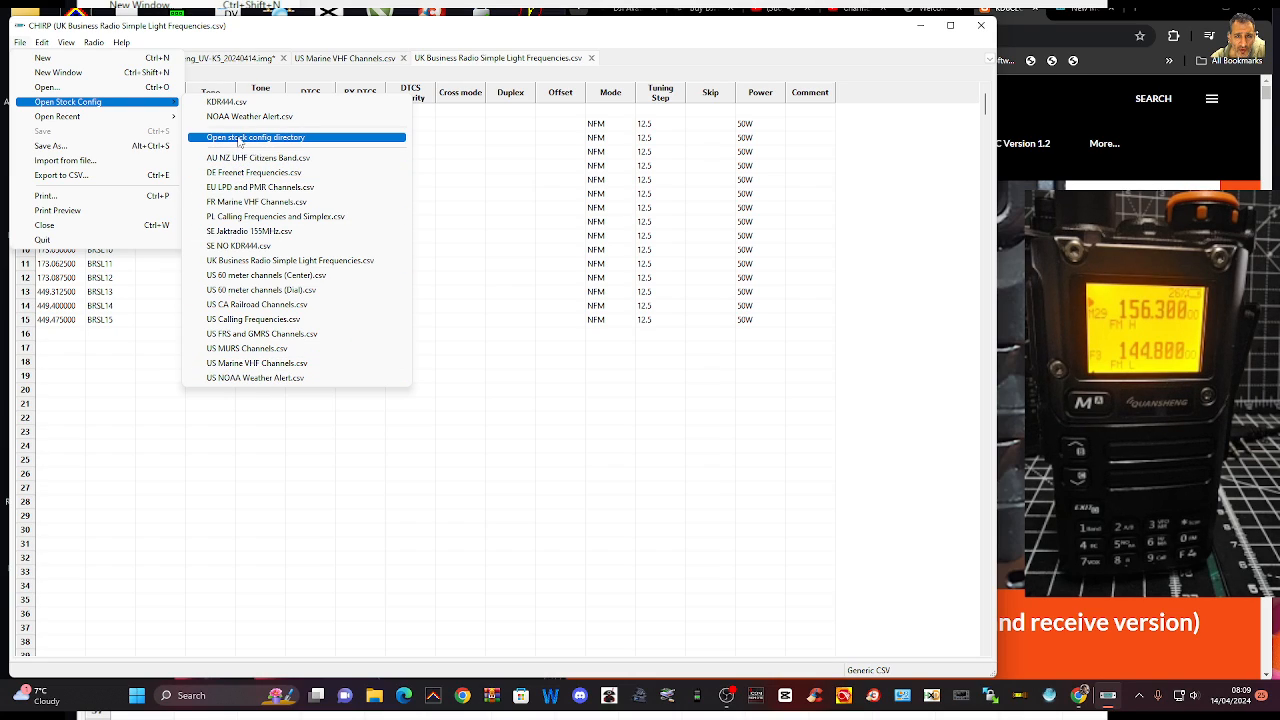
{"action": "left_click", "coordinate": [239, 141]}
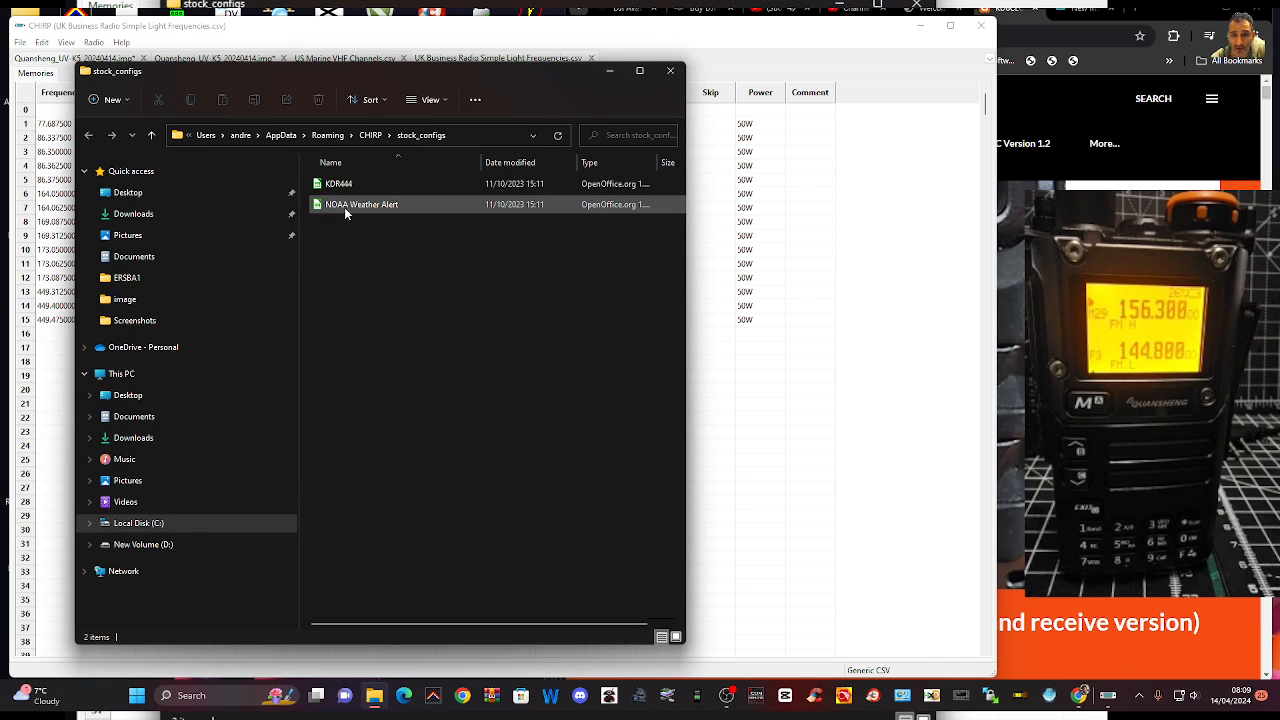
{"action": "left_click", "coordinate": [347, 206]}
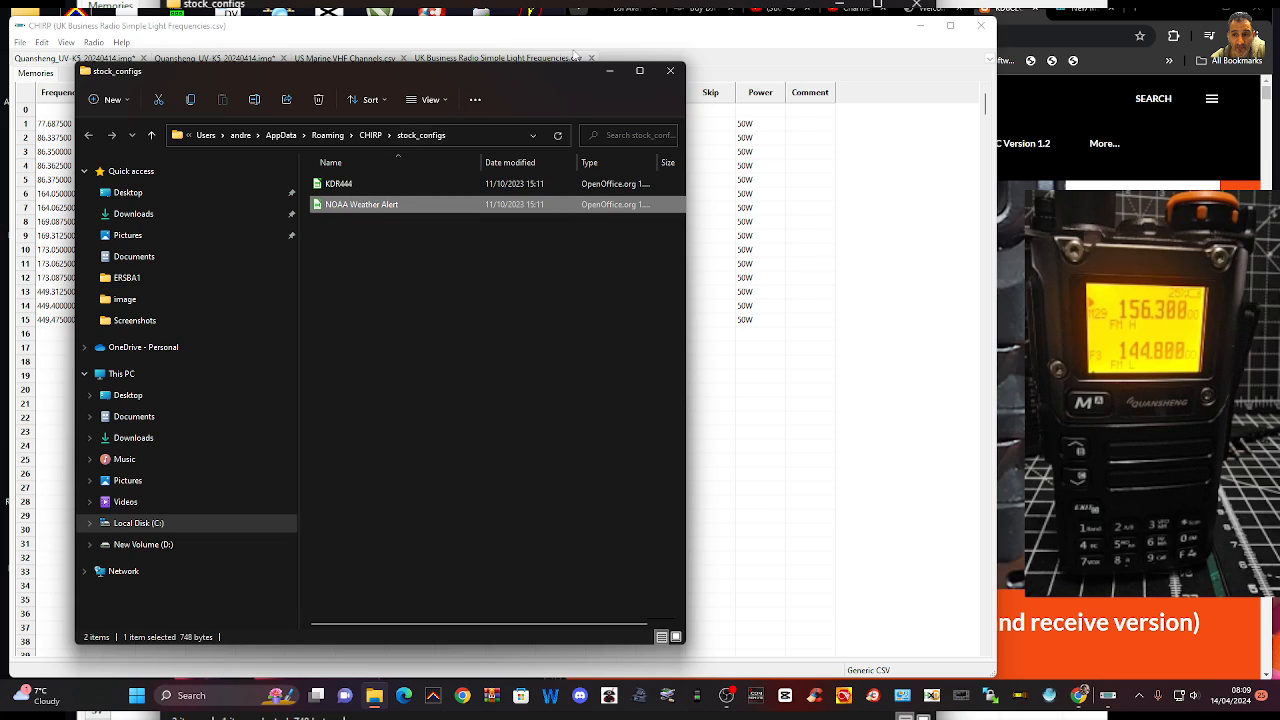
{"action": "double_click", "coordinate": [413, 204]}
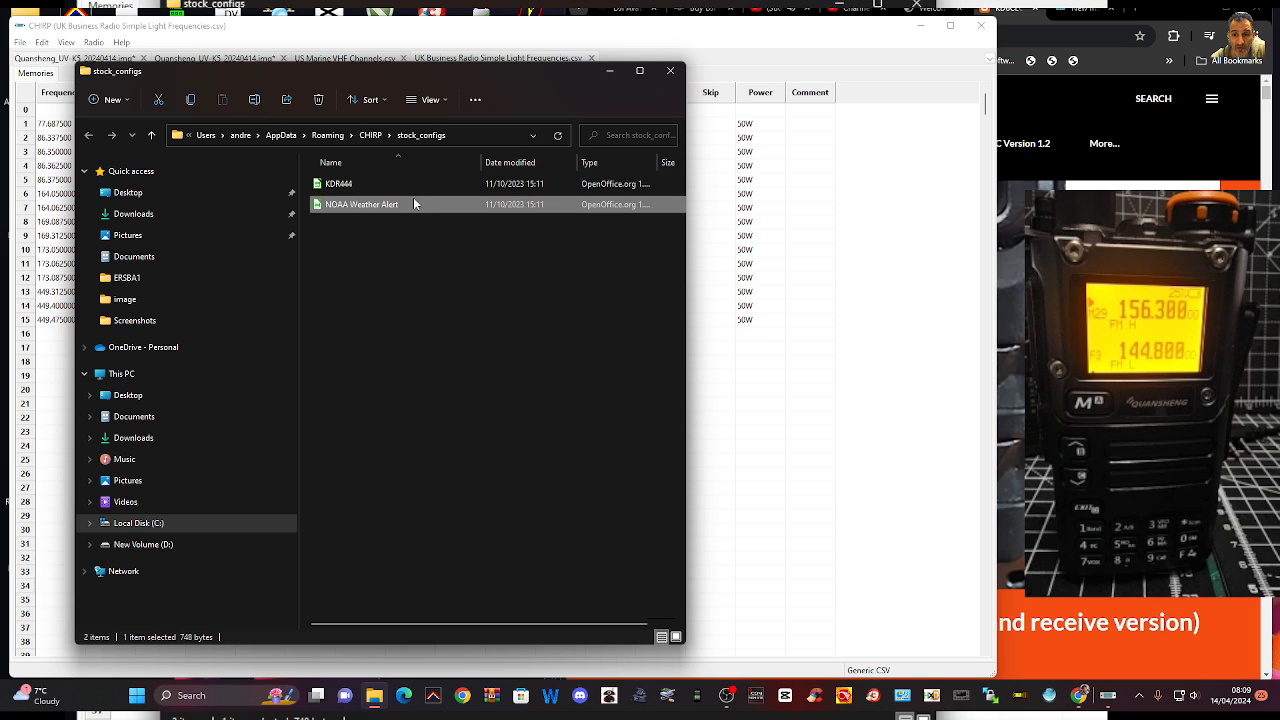
{"action": "left_click", "coordinate": [608, 70]}
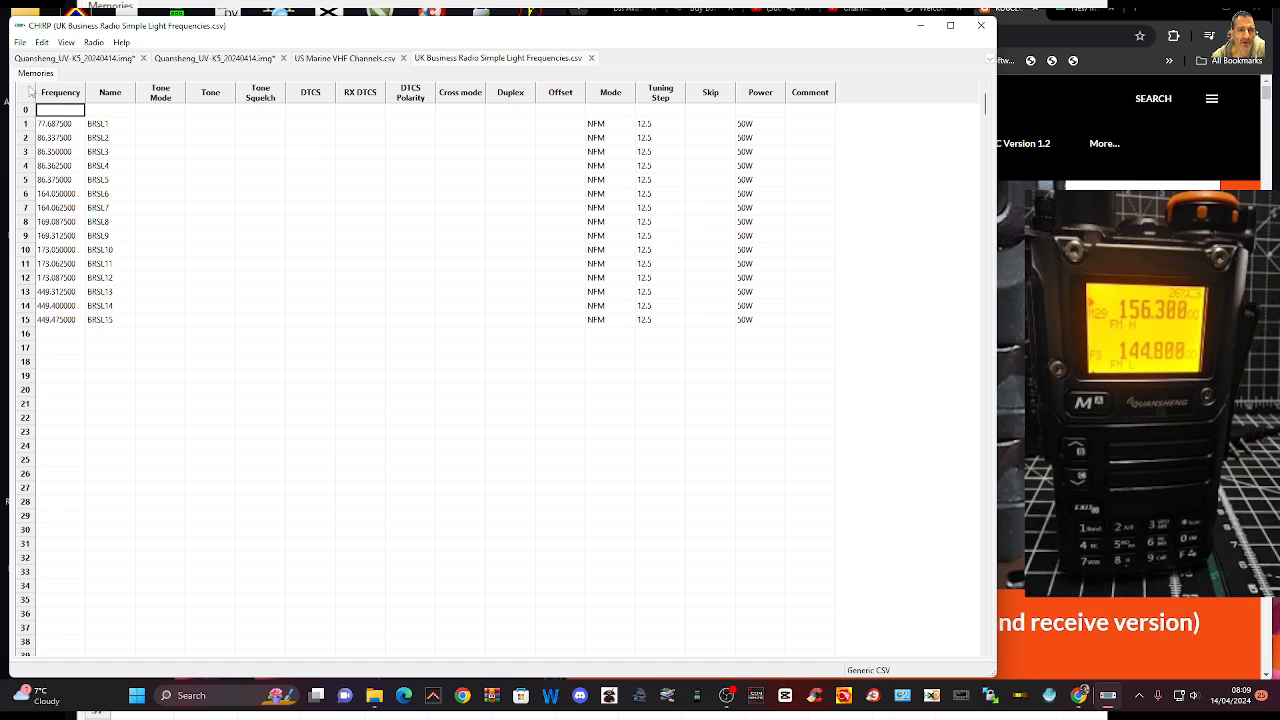
Open the stock configuration US FRS and GMRS Channels.csv
{"action": "left_click", "coordinate": [20, 42]}
{"action": "mouse_move", "coordinate": [55, 116]}
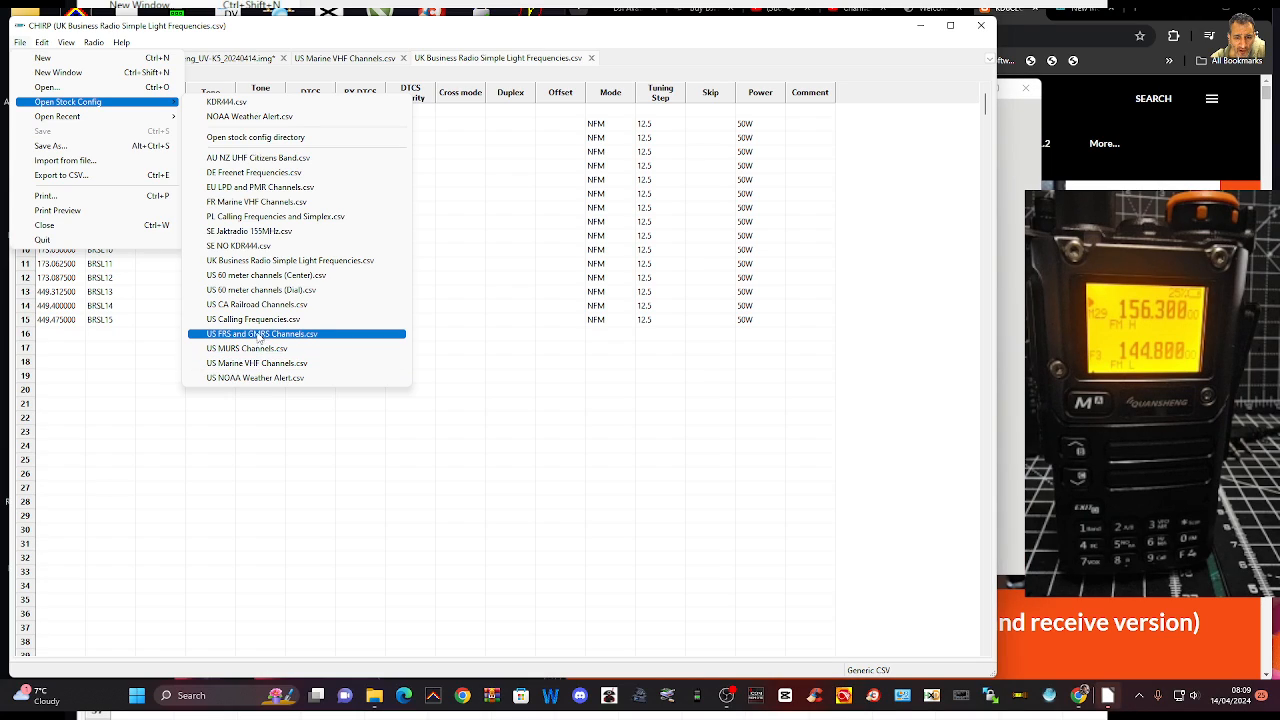
{"action": "left_click", "coordinate": [258, 337]}
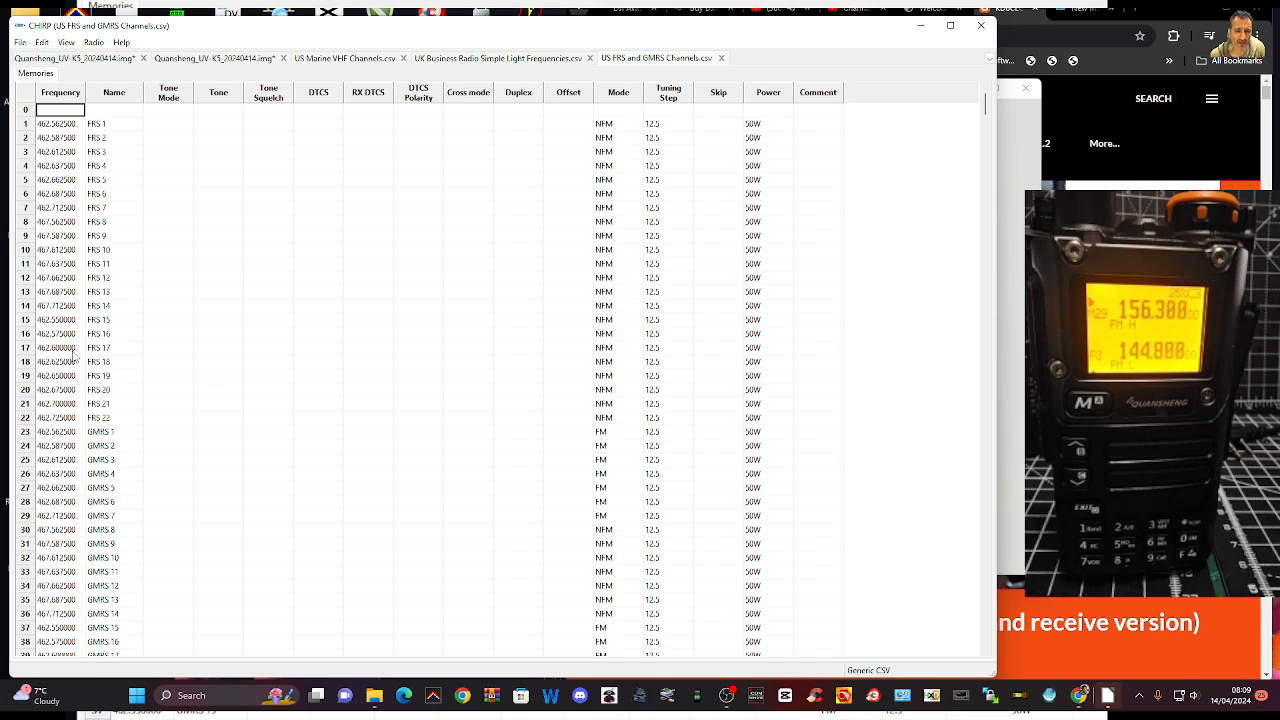
{"action": "left_click", "coordinate": [56, 125]}
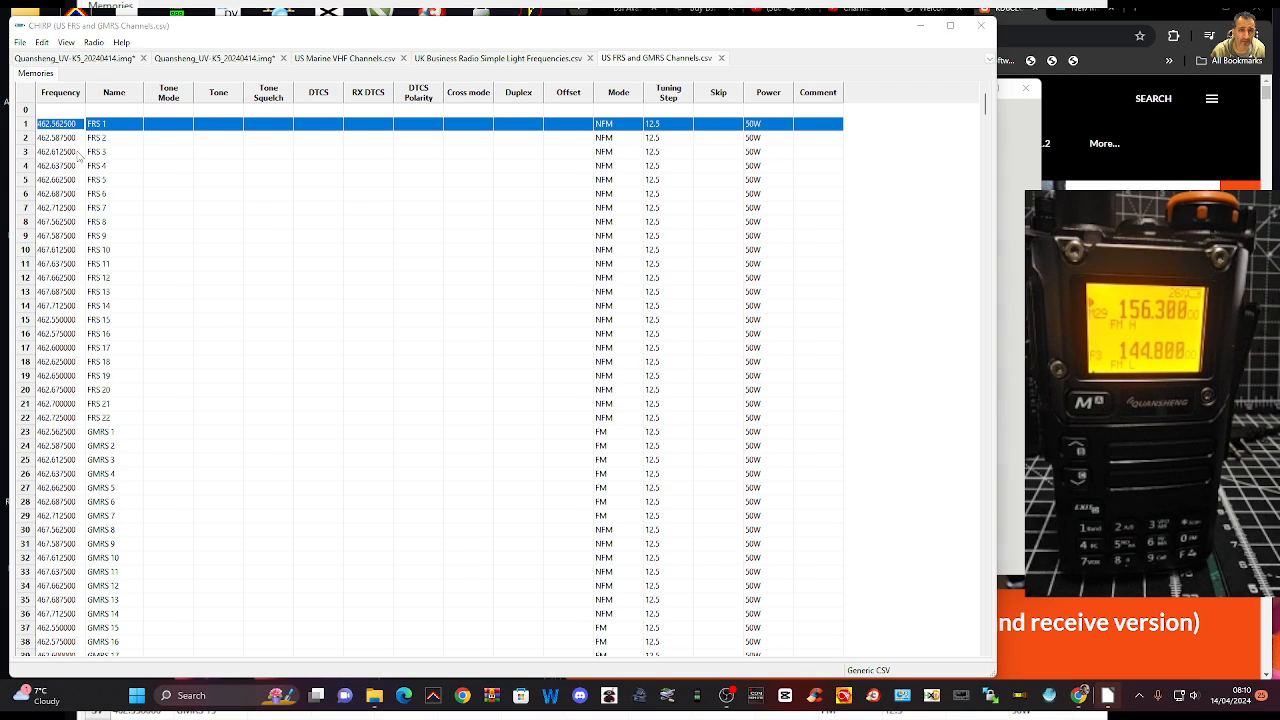
{"action": "key", "text": "ctrl+v"}
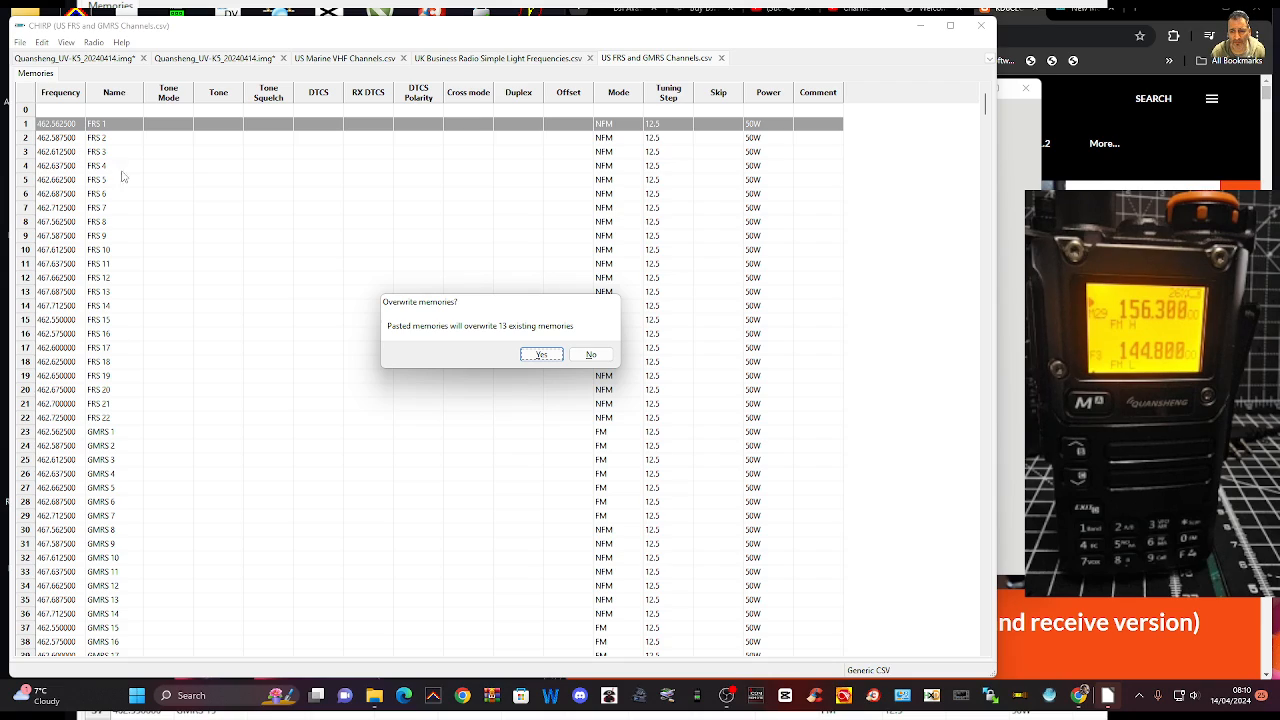
{"action": "left_click", "coordinate": [590, 355]}
{"action": "left_click", "coordinate": [20, 42]}
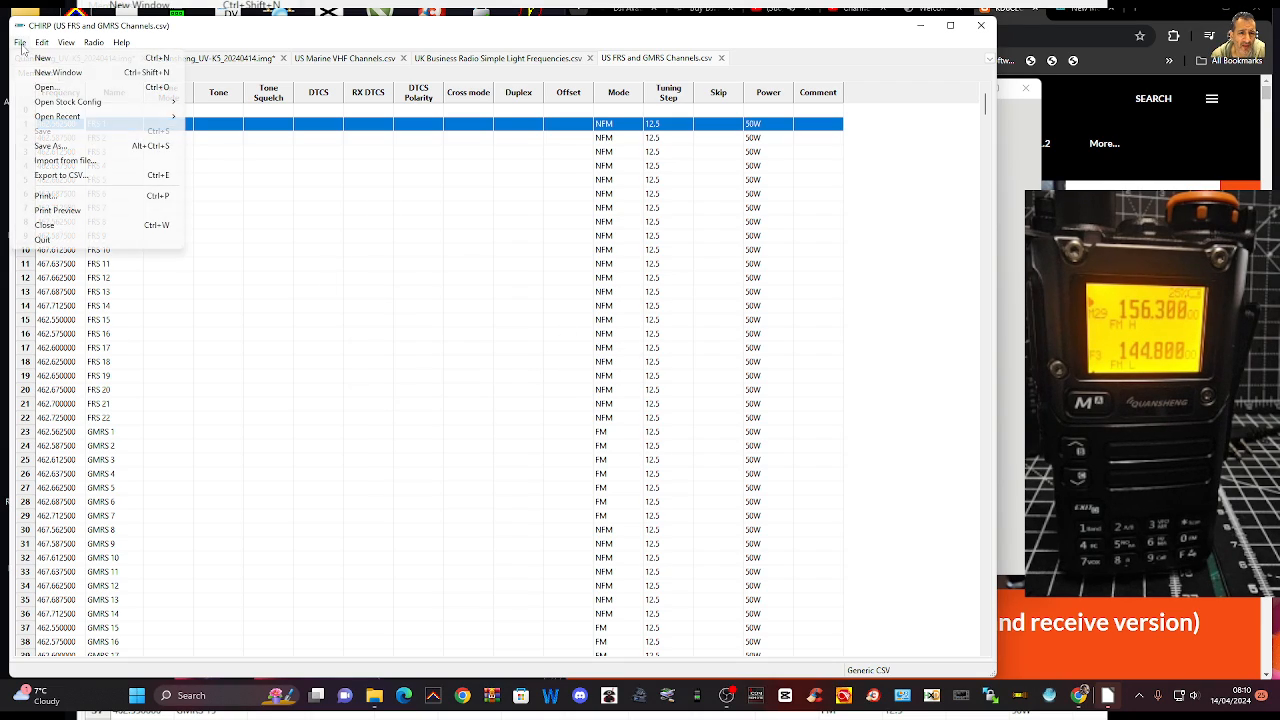
{"action": "mouse_move", "coordinate": [42, 42]}
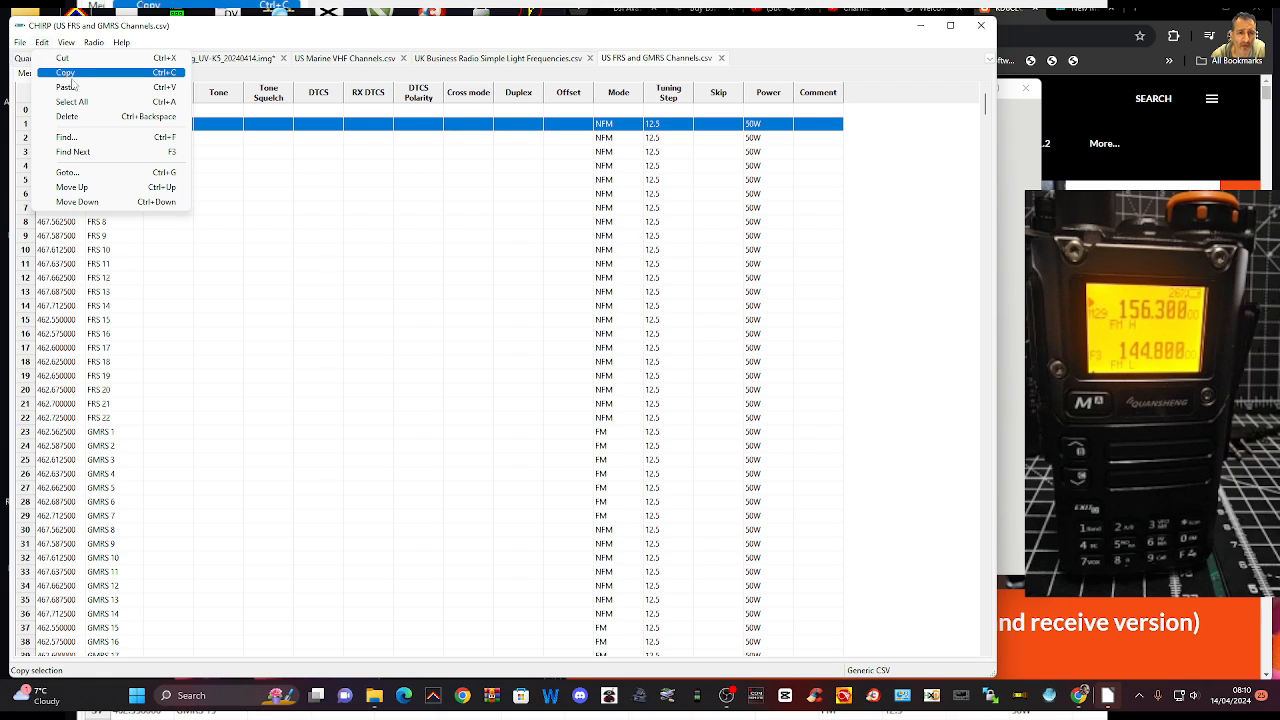
{"action": "left_click", "coordinate": [47, 307]}
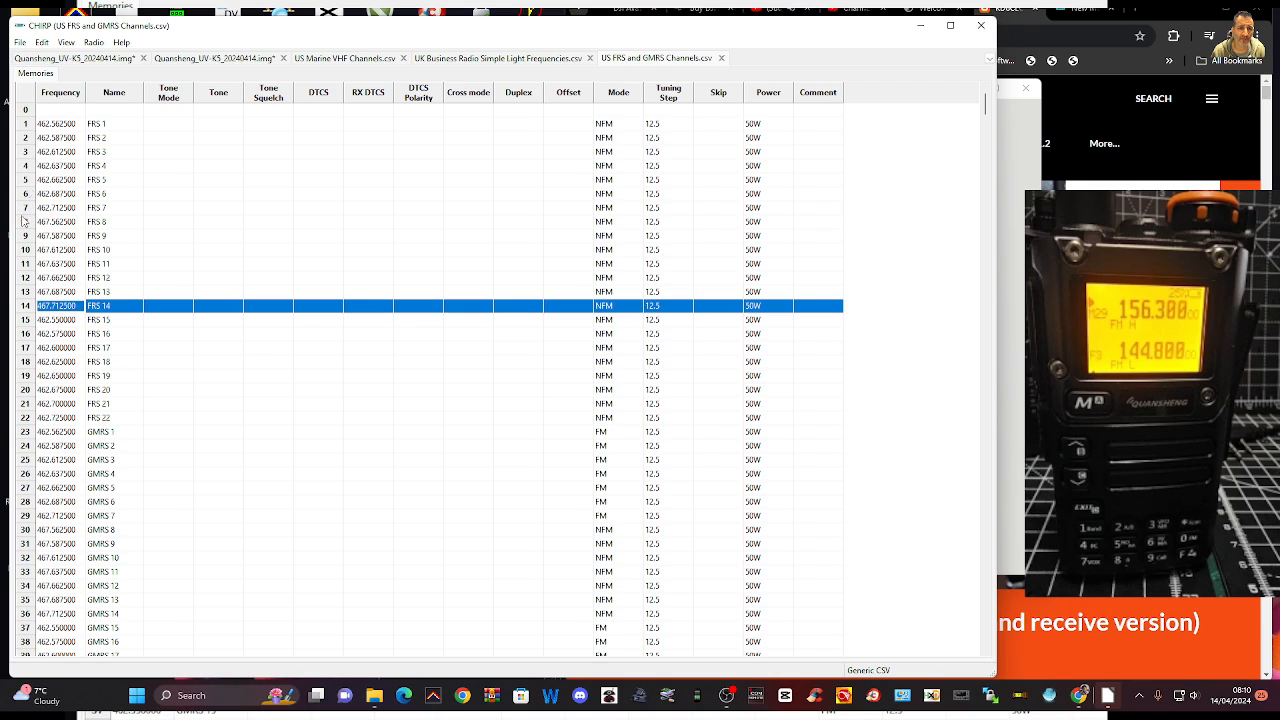
{"action": "left_click", "coordinate": [44, 124]}
{"action": "left_click", "coordinate": [44, 124]}
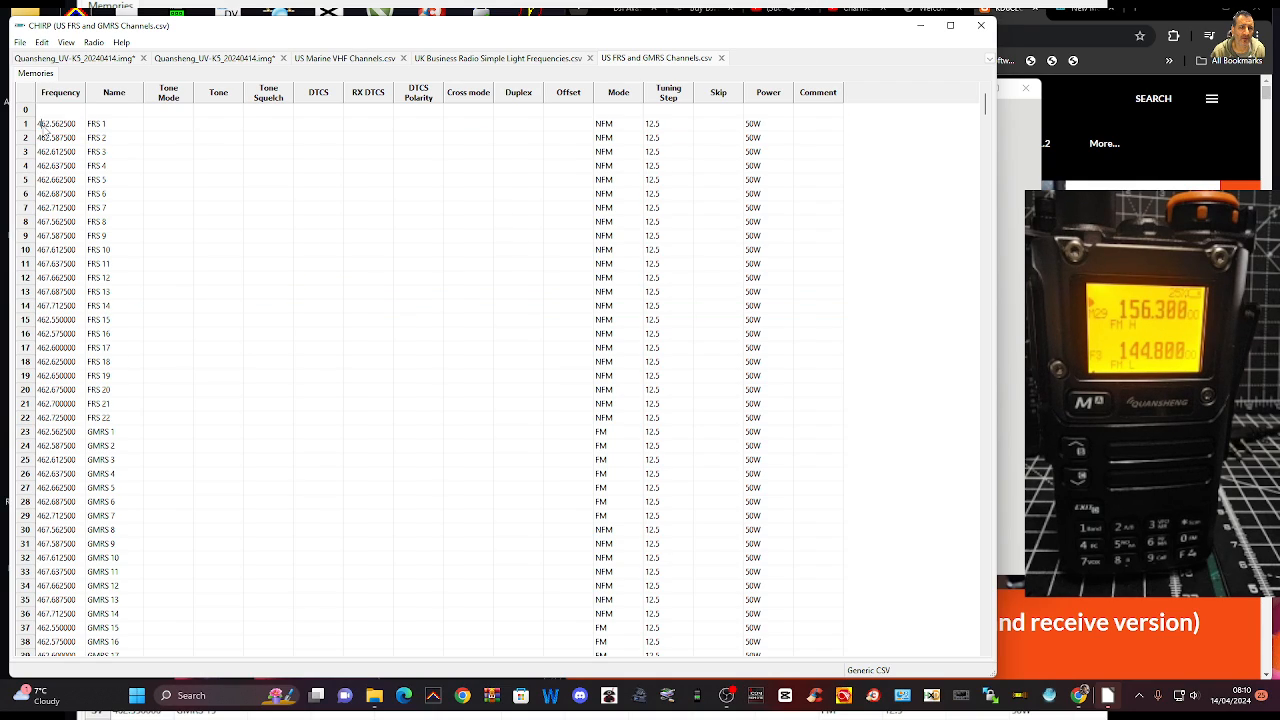
{"action": "double_click", "coordinate": [65, 128]}
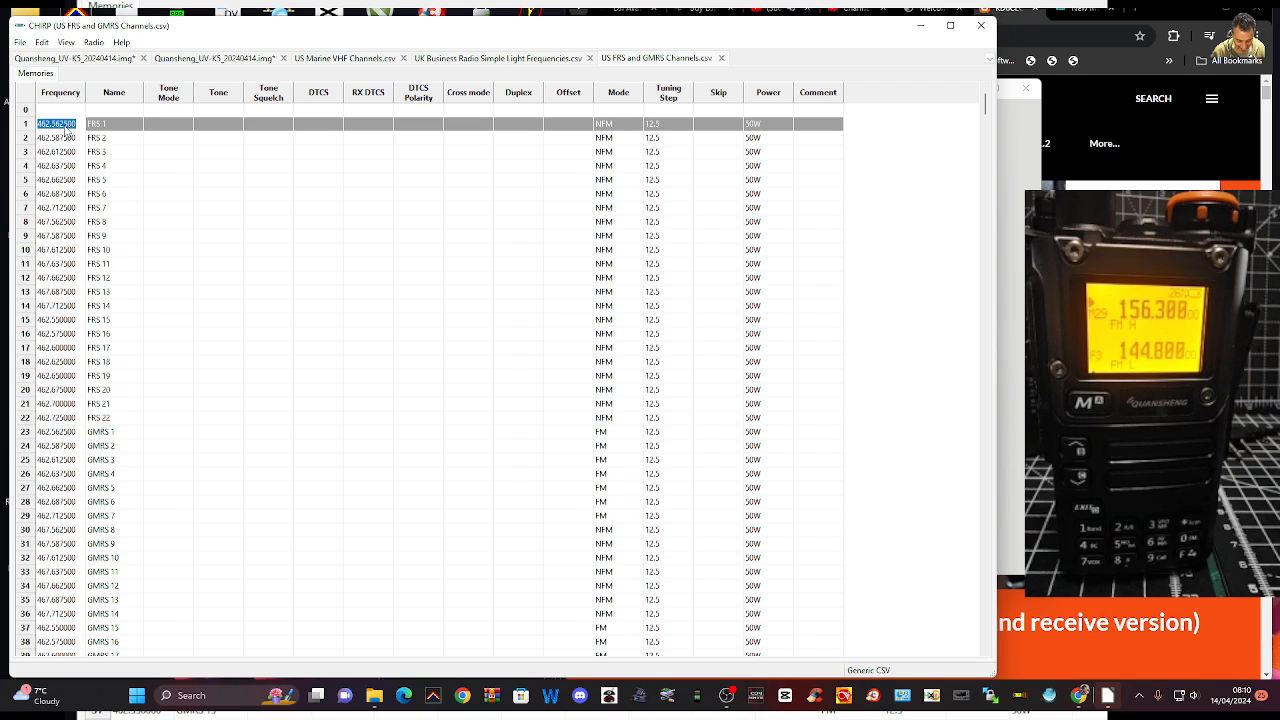
{"action": "left_click", "coordinate": [222, 152]}
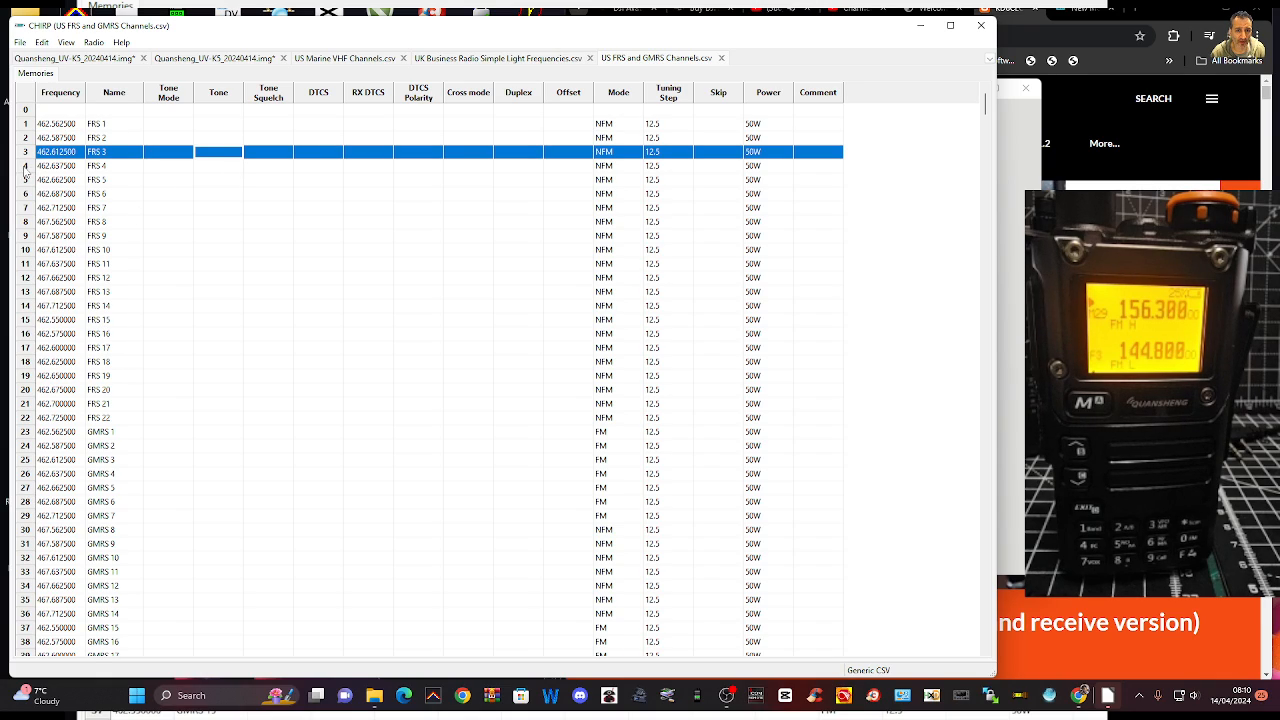
{"action": "left_click", "coordinate": [44, 127]}
{"action": "left_click", "coordinate": [68, 124]}
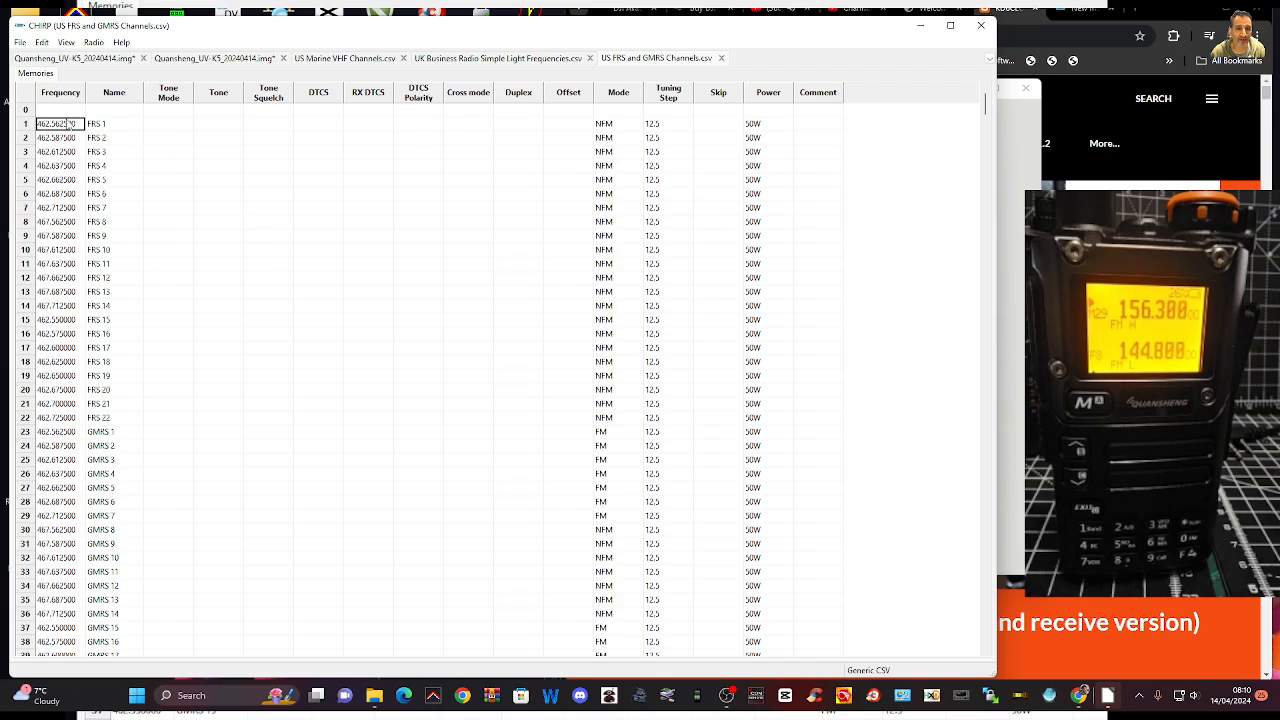
{"action": "left_click", "coordinate": [52, 128]}
{"action": "left_click", "coordinate": [48, 129]}
{"action": "left_click", "coordinate": [54, 128]}
{"action": "left_click", "coordinate": [52, 126]}
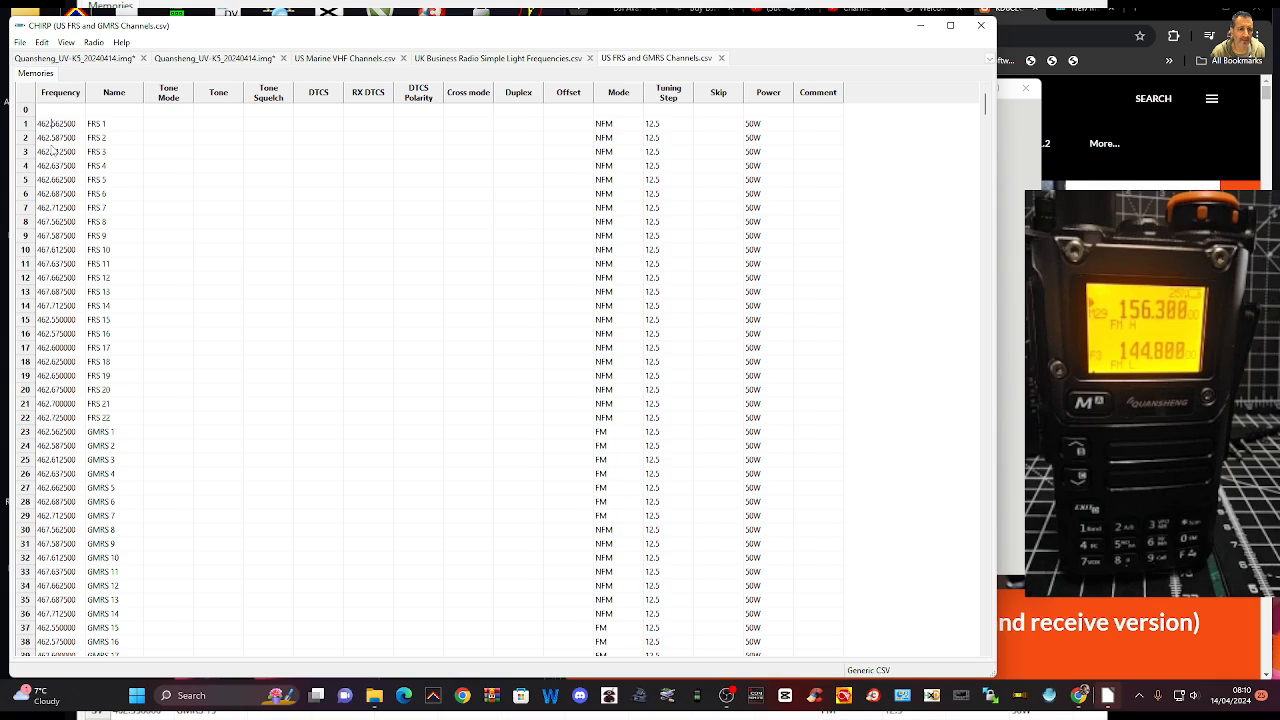
{"action": "double_click", "coordinate": [53, 127]}
{"action": "left_click", "coordinate": [51, 128]}
Copy rows 0 to 27 of the US FRS and GMRS list, covering FRS 1 through GMRS 5
{"action": "left_click", "coordinate": [60, 488]}
{"action": "left_click_drag", "start_coordinate": [61, 491], "coordinate": [119, 120]}
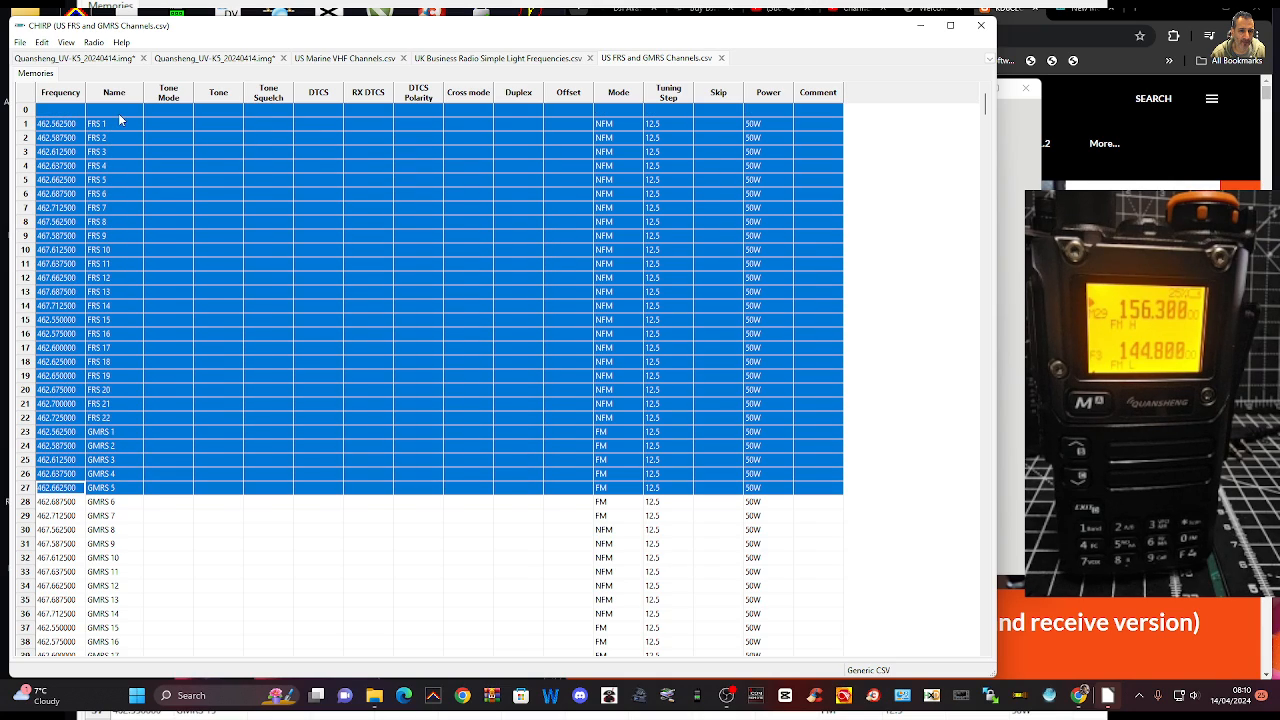
{"action": "right_click", "coordinate": [167, 225]}
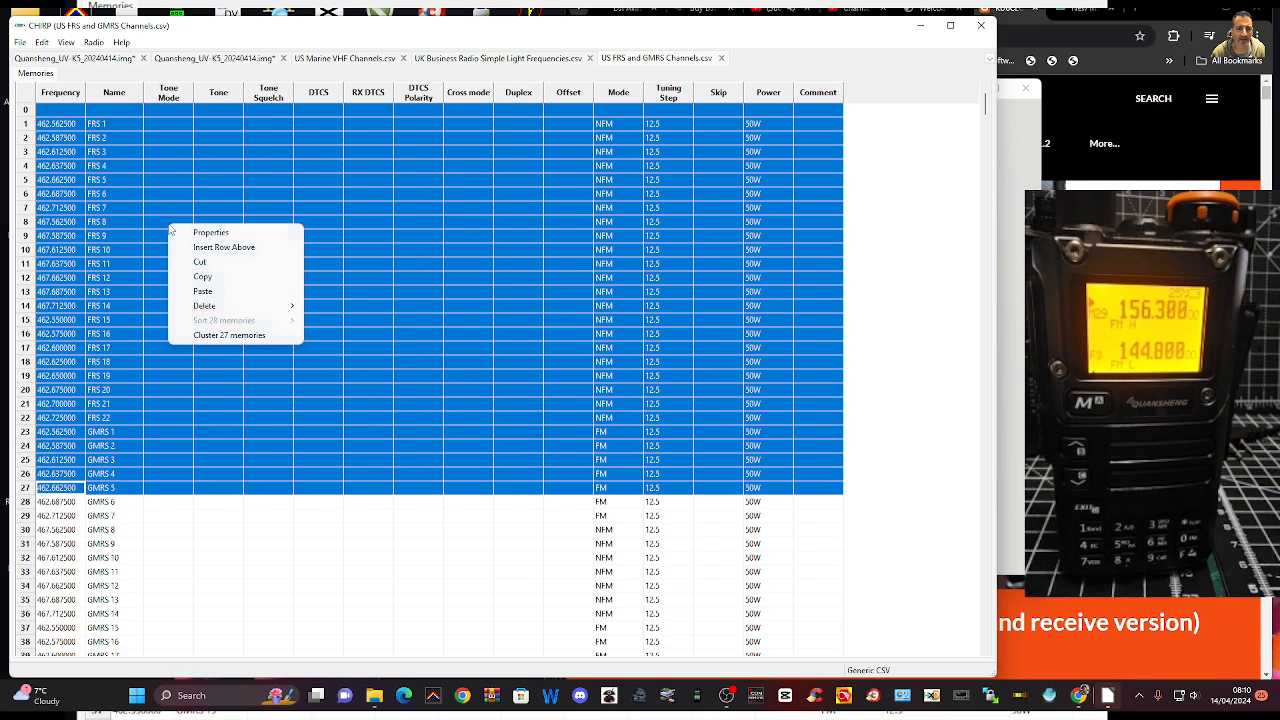
{"action": "left_click", "coordinate": [231, 279]}
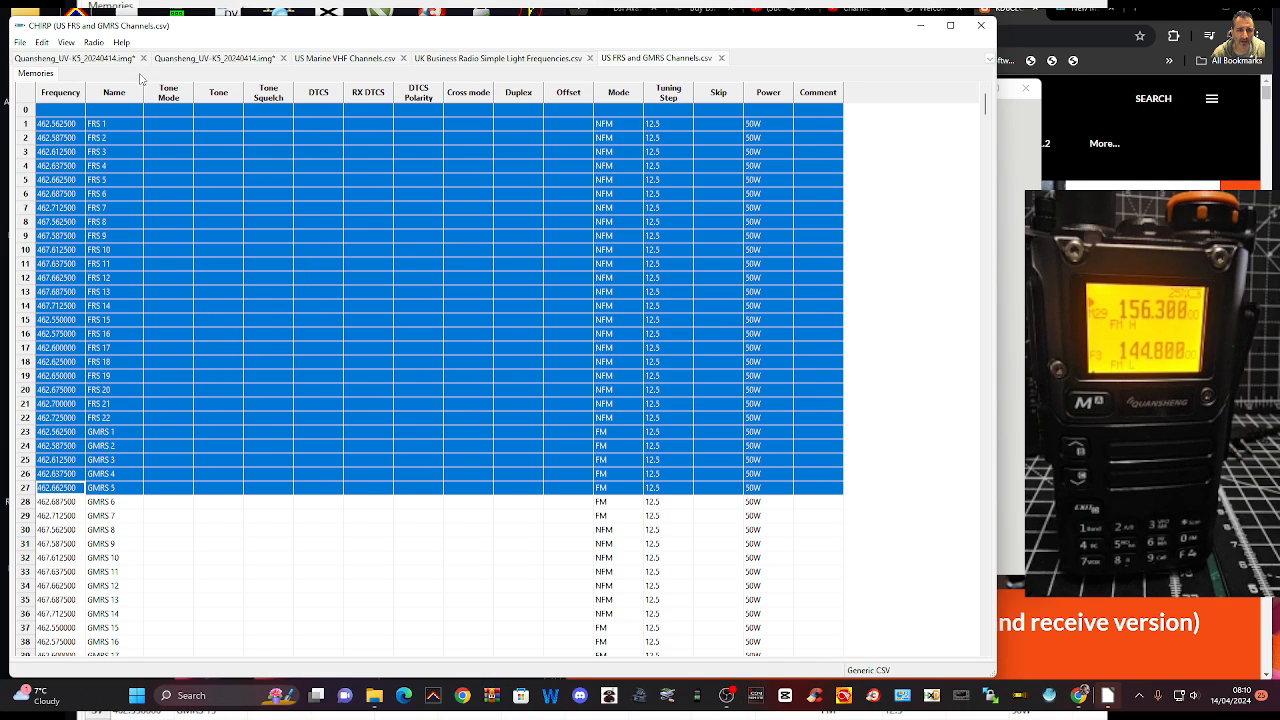
Look through the open Quansheng images and the US Marine VHF, UK Business Radio and US FRS and GMRS channel lists
{"action": "left_click", "coordinate": [100, 62]}
{"action": "left_click", "coordinate": [207, 62]}
{"action": "left_click", "coordinate": [342, 62]}
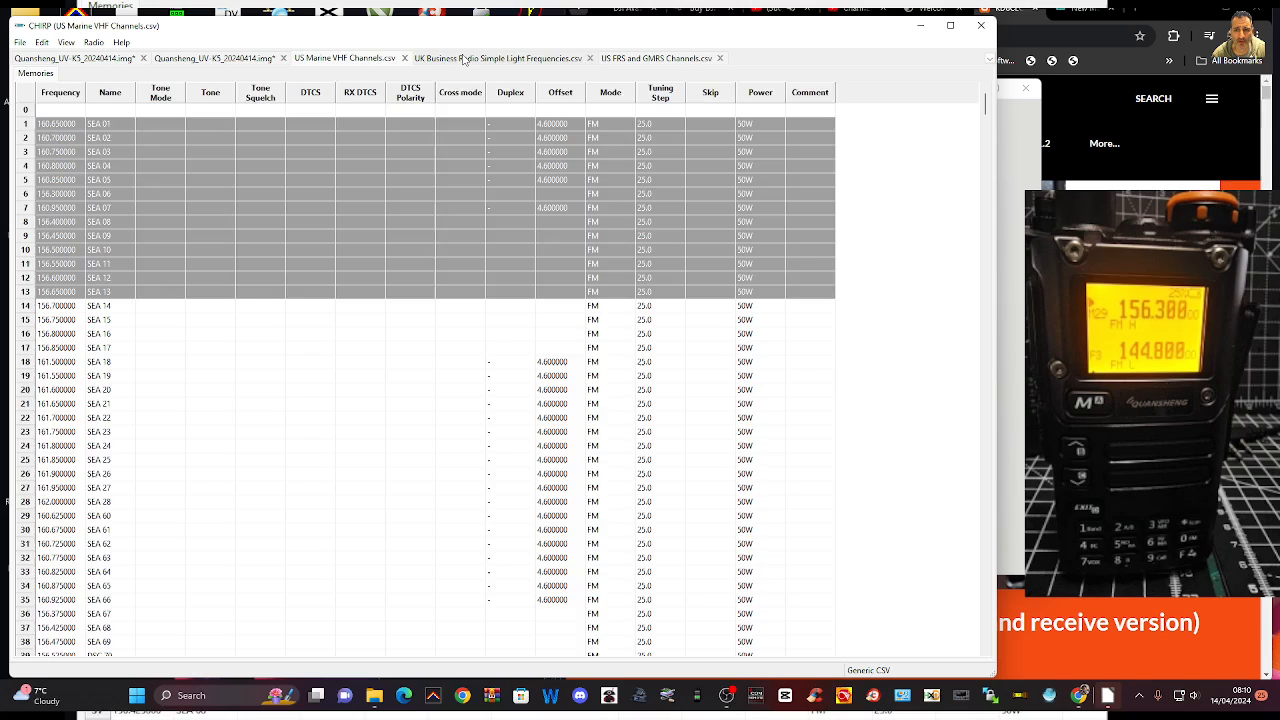
{"action": "left_click", "coordinate": [466, 60]}
{"action": "left_click", "coordinate": [658, 62]}
{"action": "left_click", "coordinate": [510, 62]}
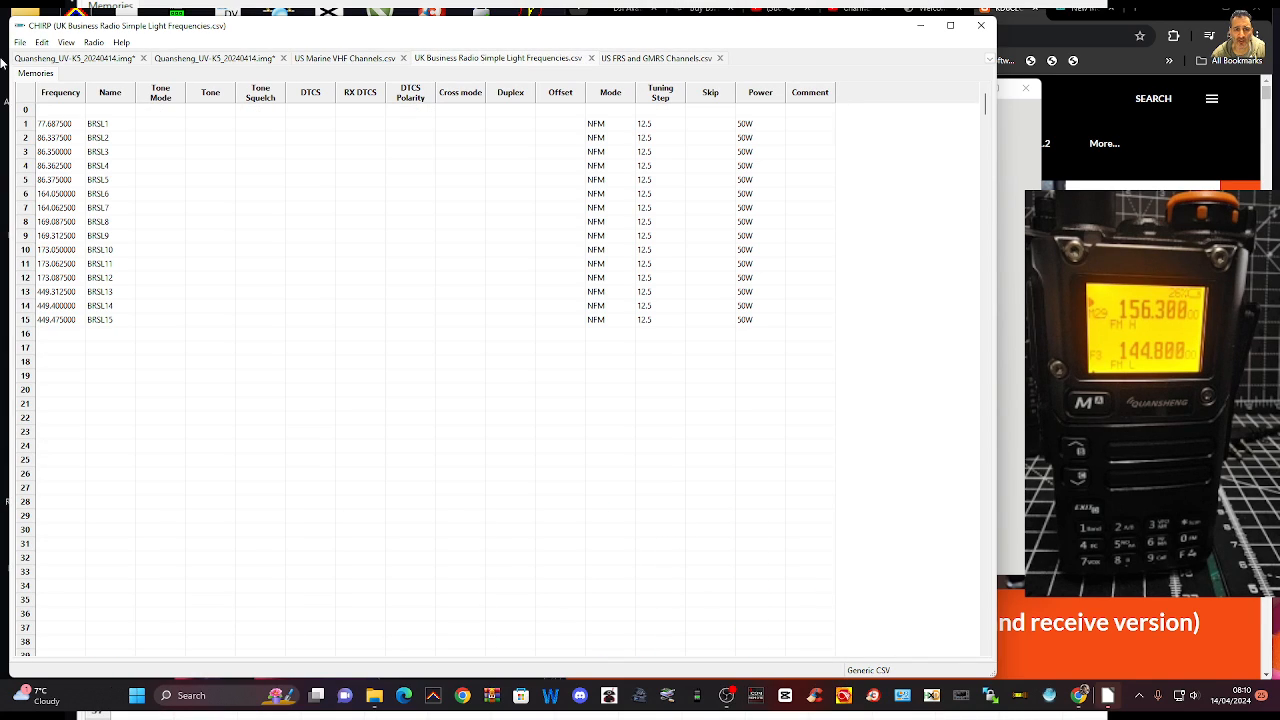
Try to paste the copied FRS and GMRS channels at row 37 of the first Quansheng_UV-K5_20240414.img memory list
{"action": "left_click", "coordinate": [78, 62]}
{"action": "left_click", "coordinate": [122, 614]}
{"action": "right_click", "coordinate": [118, 616]}
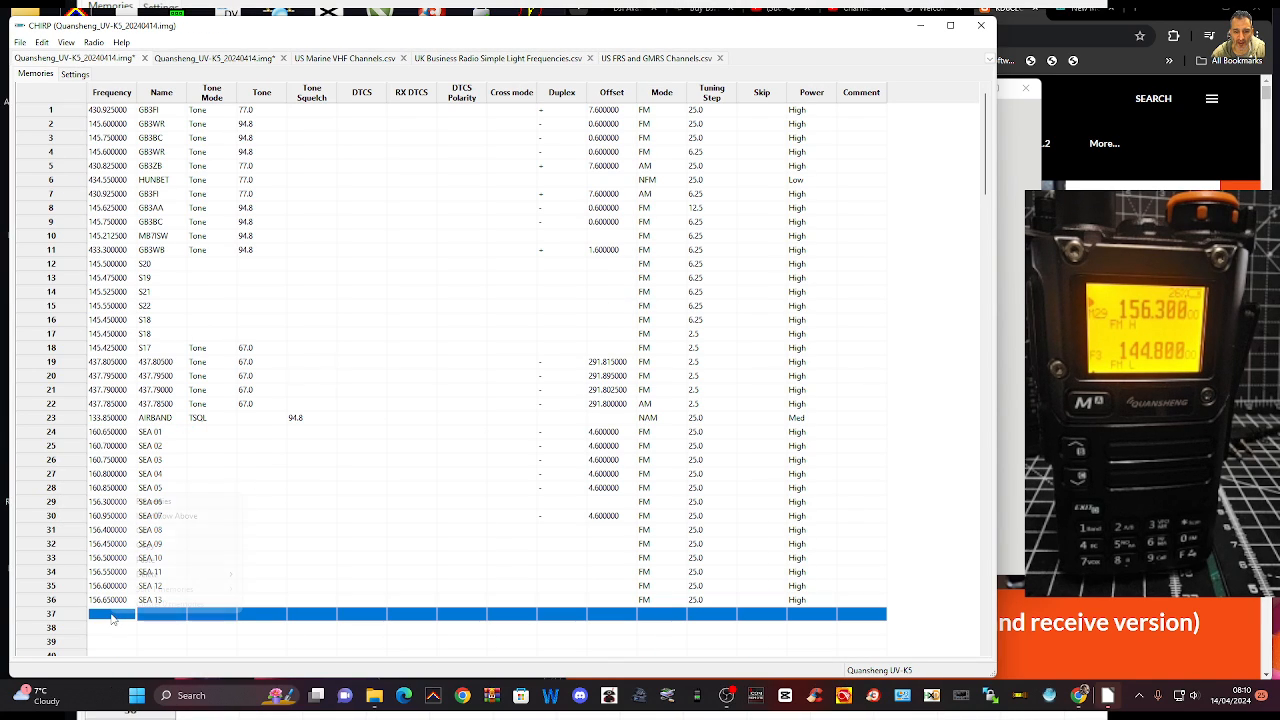
{"action": "left_click", "coordinate": [145, 546]}
{"action": "scroll", "coordinate": [346, 463], "scroll_direction": "down", "scroll_amount": 2}
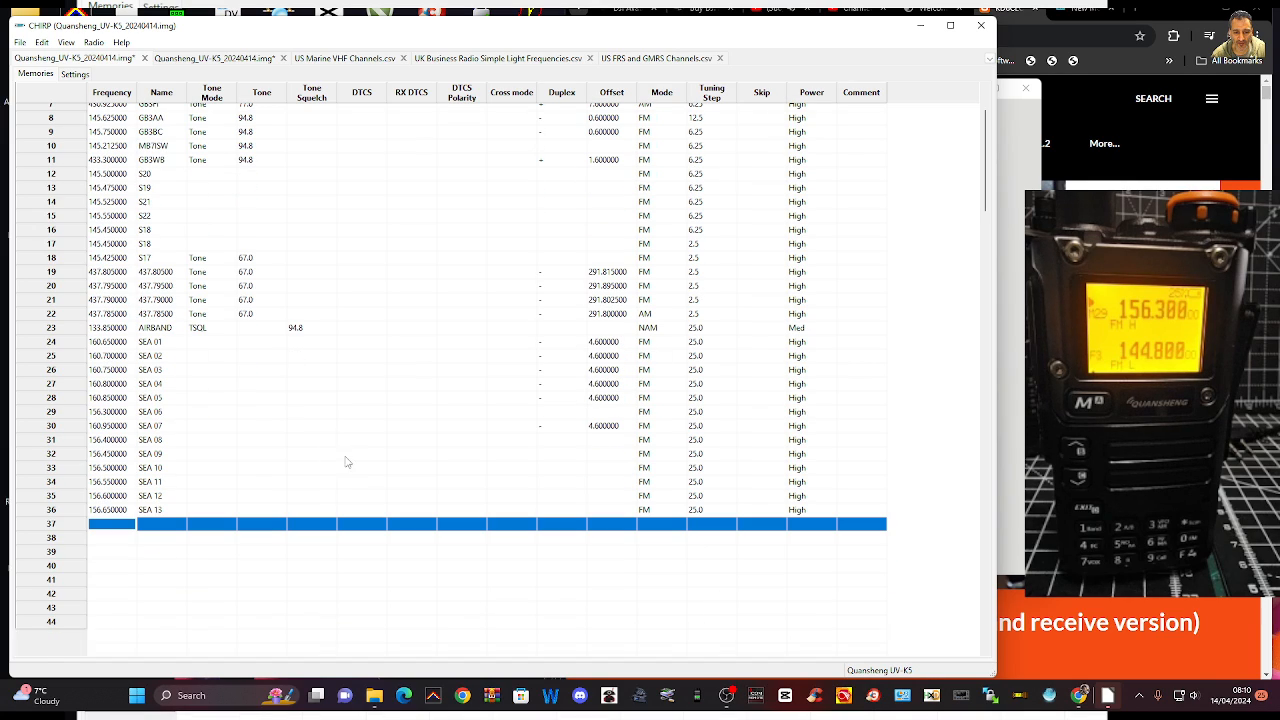
{"action": "scroll", "coordinate": [405, 448], "scroll_direction": "down", "scroll_amount": 2}
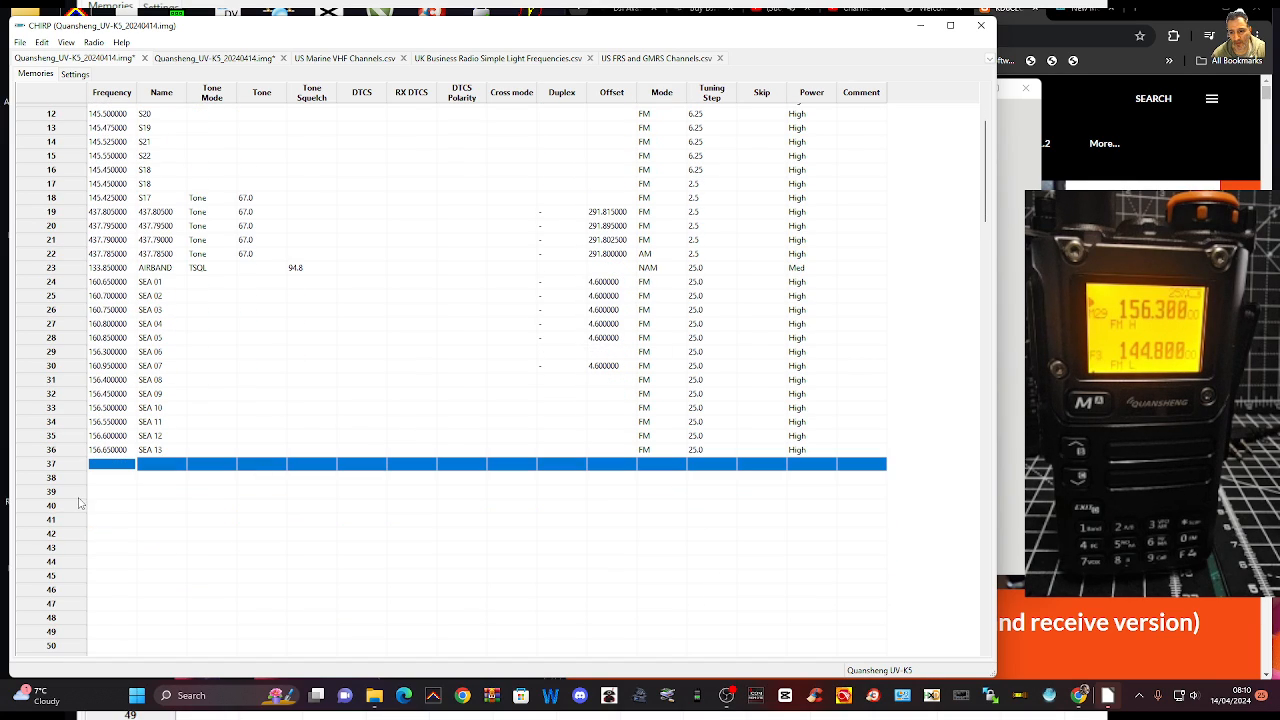
{"action": "left_click", "coordinate": [98, 467]}
{"action": "right_click", "coordinate": [98, 470]}
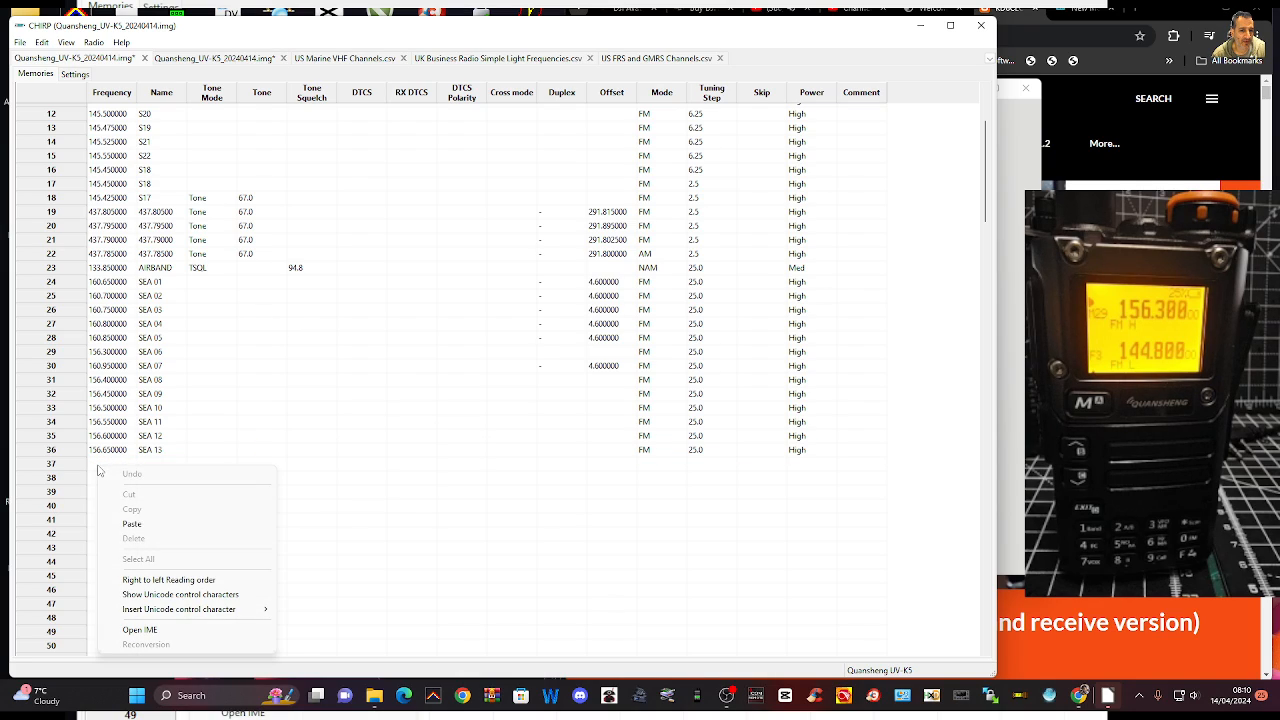
{"action": "left_click", "coordinate": [150, 524]}
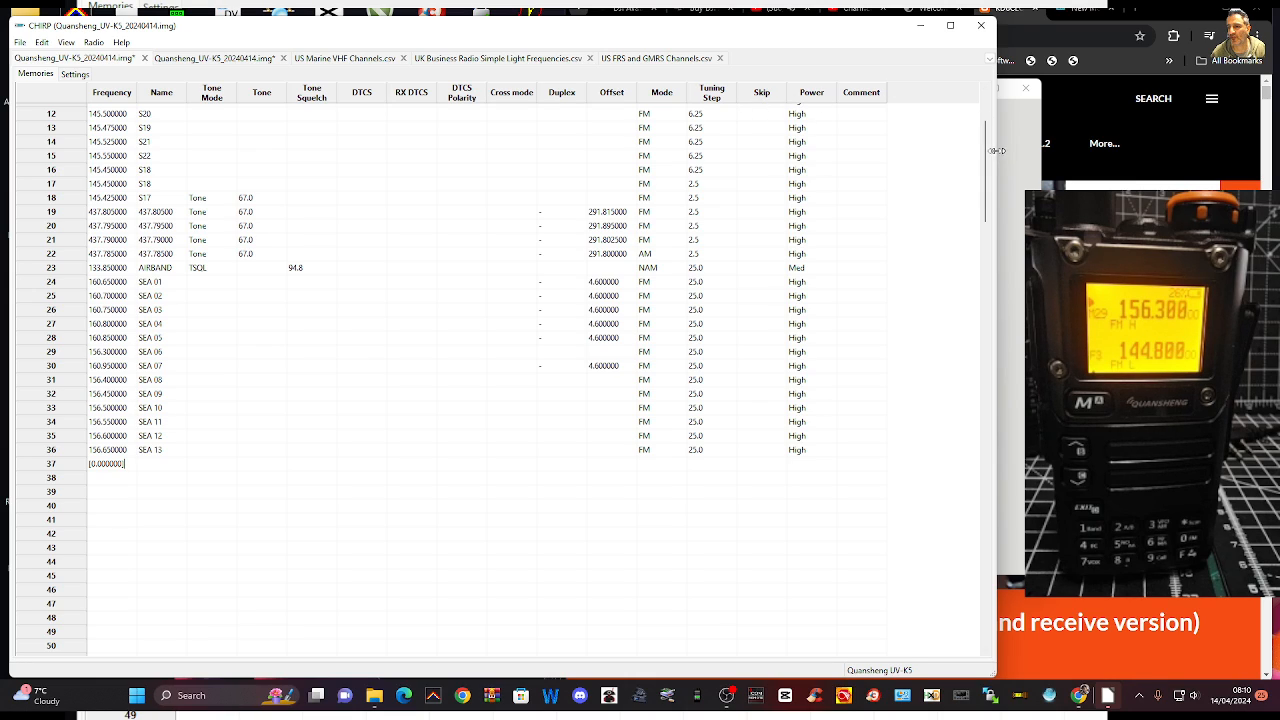
Narrow the CHIRP window and cancel the text import of NOAA Weather Alert.csv
{"action": "left_click_drag", "start_coordinate": [997, 151], "coordinate": [543, 208]}
{"action": "left_click", "coordinate": [661, 151]}
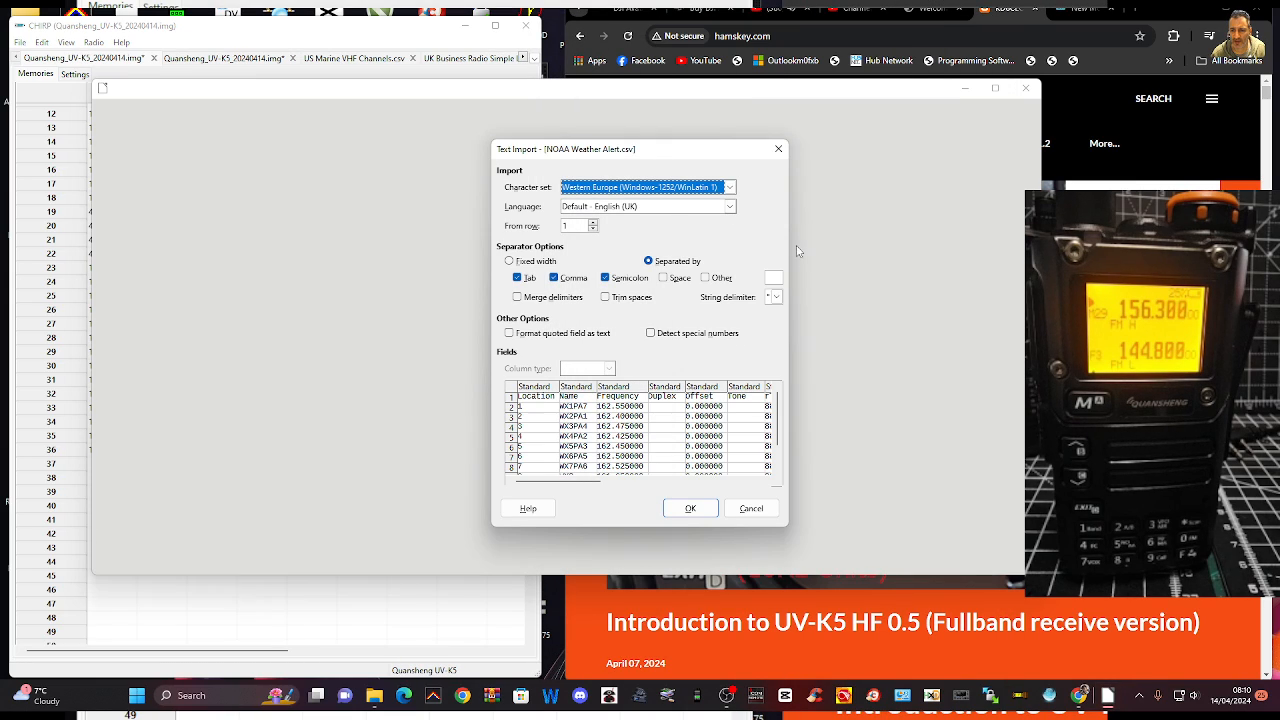
{"action": "scroll", "coordinate": [663, 450], "scroll_direction": "down", "scroll_amount": 1}
{"action": "scroll", "coordinate": [727, 412], "scroll_direction": "up", "scroll_amount": 1}
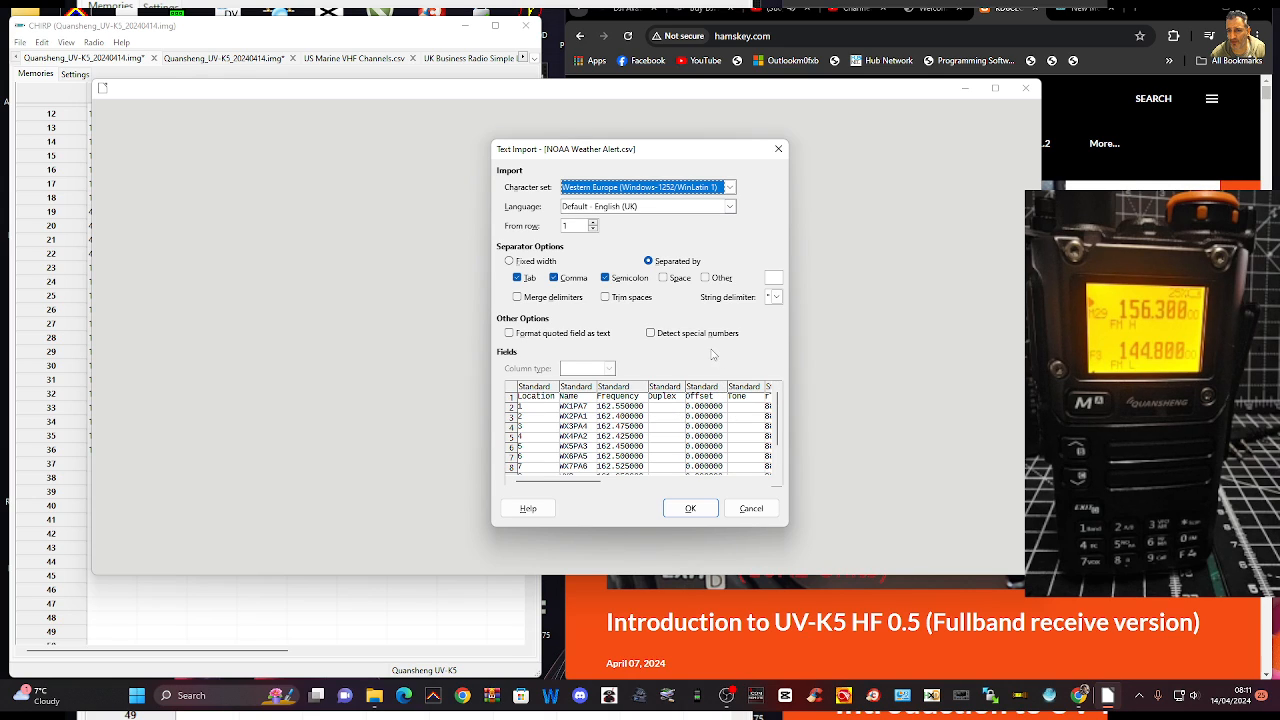
{"action": "scroll", "coordinate": [727, 189], "scroll_direction": "up", "scroll_amount": 1}
{"action": "left_click", "coordinate": [777, 151]}
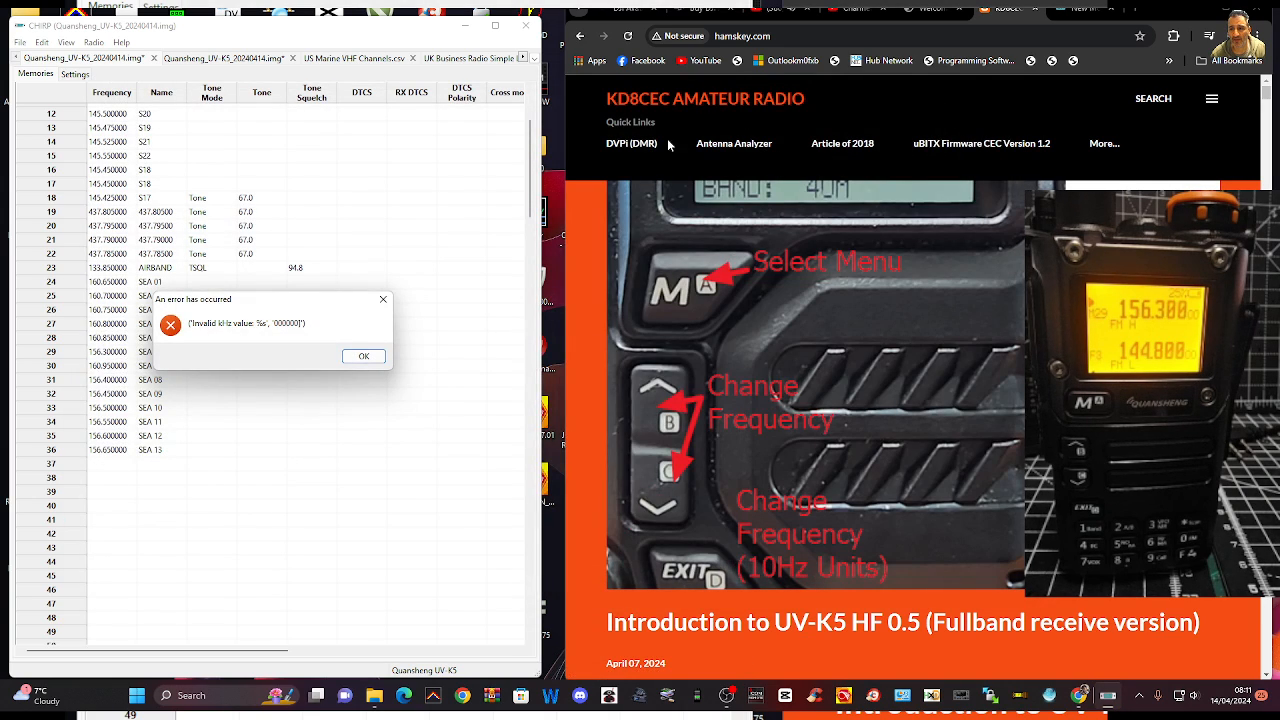
Widen the browser window to meet the CHIRP window's edge and dismiss CHIRP's error dialog
{"action": "scroll", "coordinate": [868, 295], "scroll_direction": "down", "scroll_amount": 3}
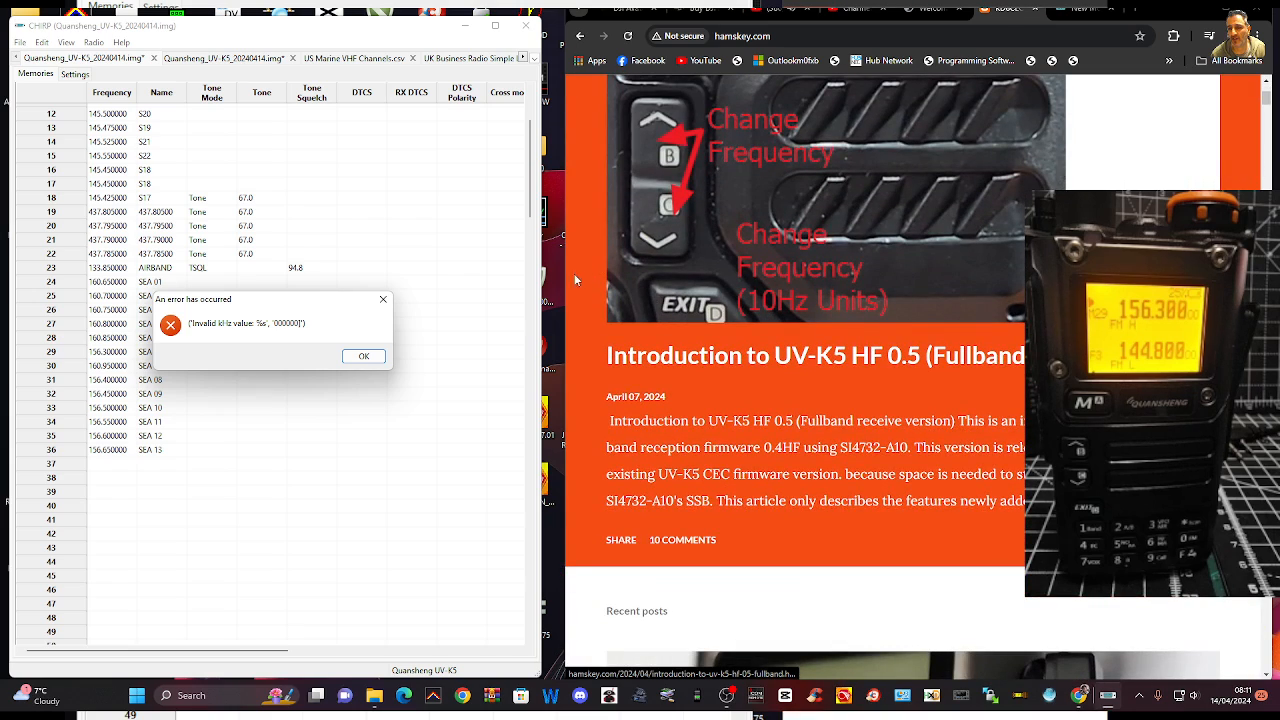
{"action": "left_click_drag", "start_coordinate": [566, 288], "coordinate": [542, 288]}
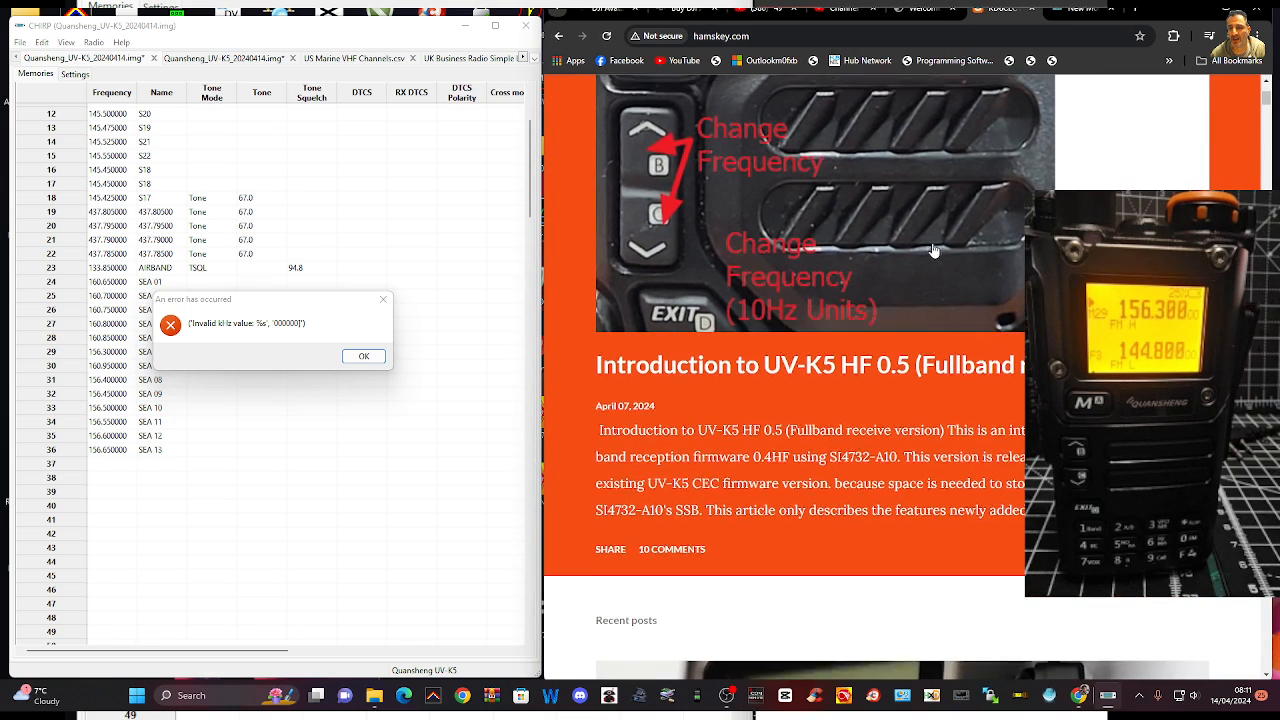
{"action": "scroll", "coordinate": [933, 250], "scroll_direction": "up", "scroll_amount": 3}
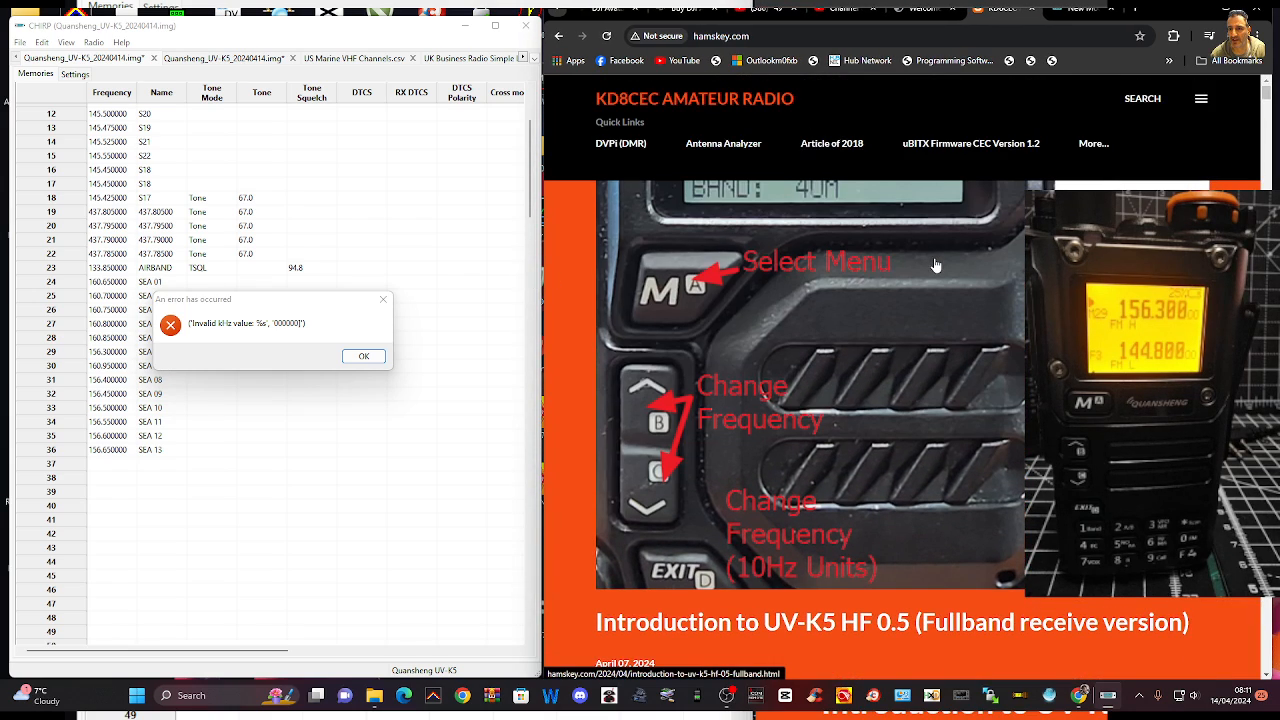
{"action": "left_click", "coordinate": [364, 356]}
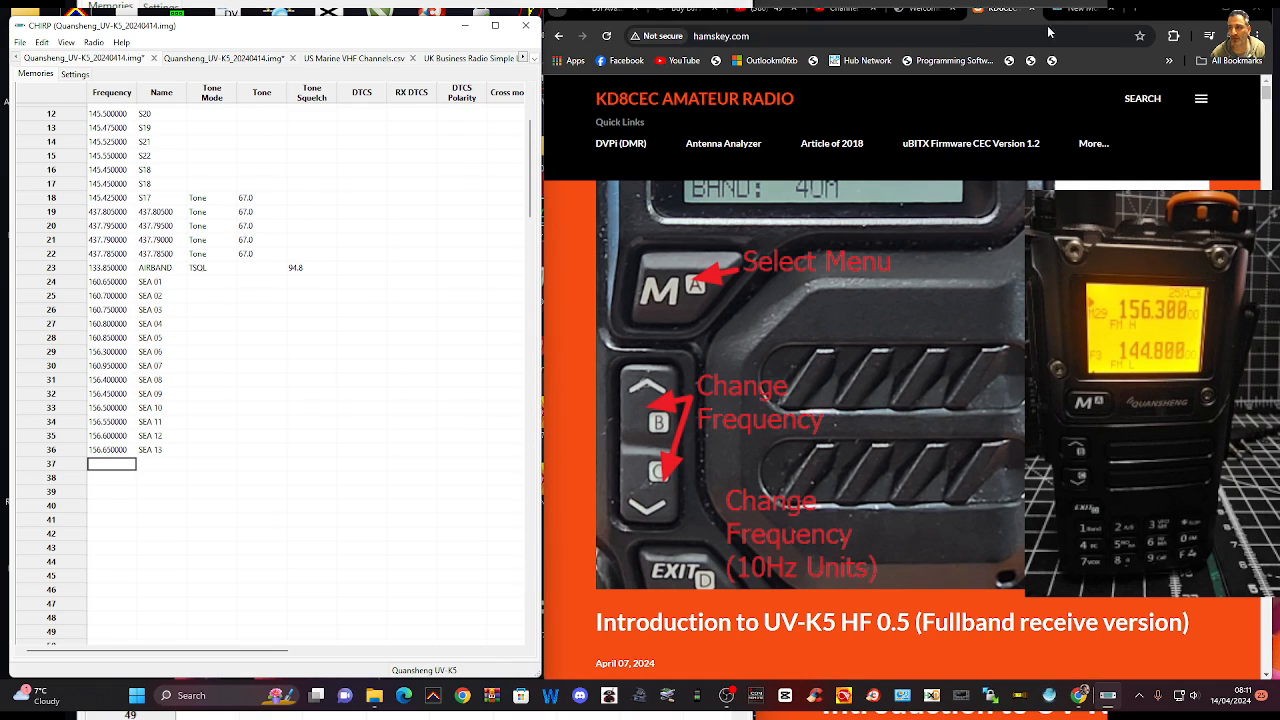
Switch to the CHIRP issue page for New Model #9429, Baofeng UV-15R, and examine its description and attached files
{"action": "left_click", "coordinate": [1088, 11]}
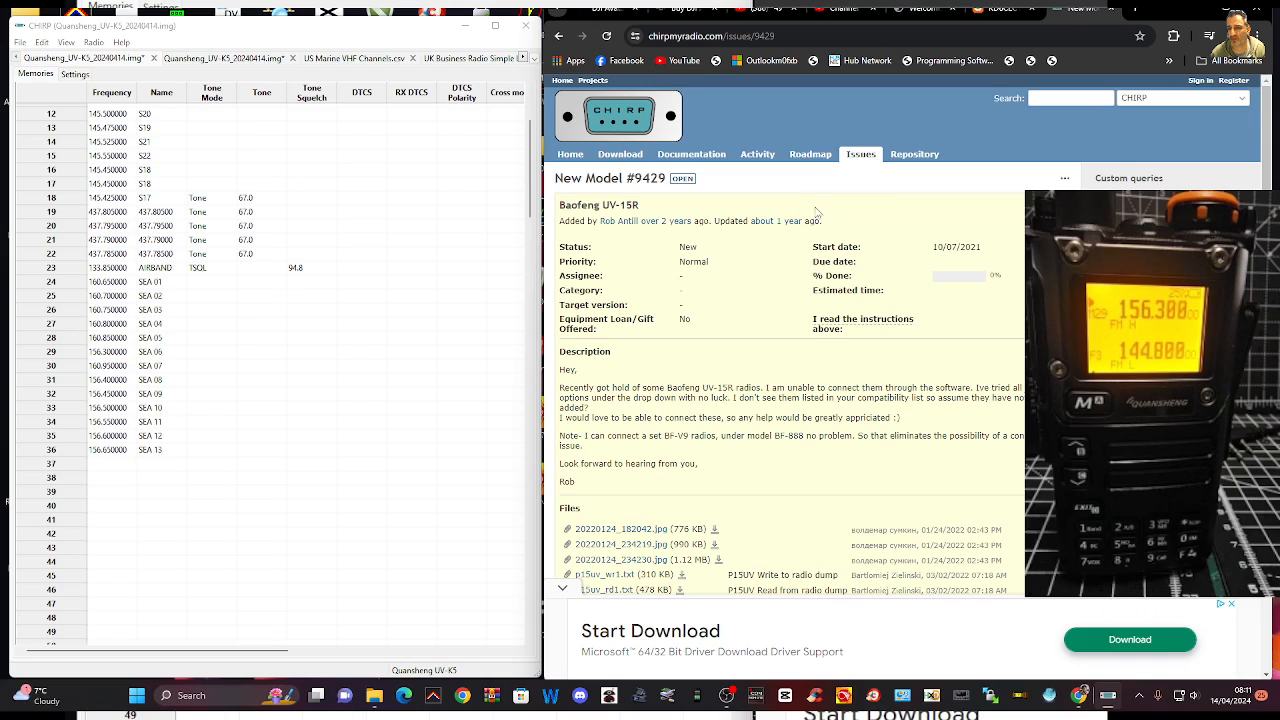
{"action": "scroll", "coordinate": [816, 210], "scroll_direction": "down", "scroll_amount": 4}
{"action": "scroll", "coordinate": [824, 219], "scroll_direction": "up", "scroll_amount": 2}
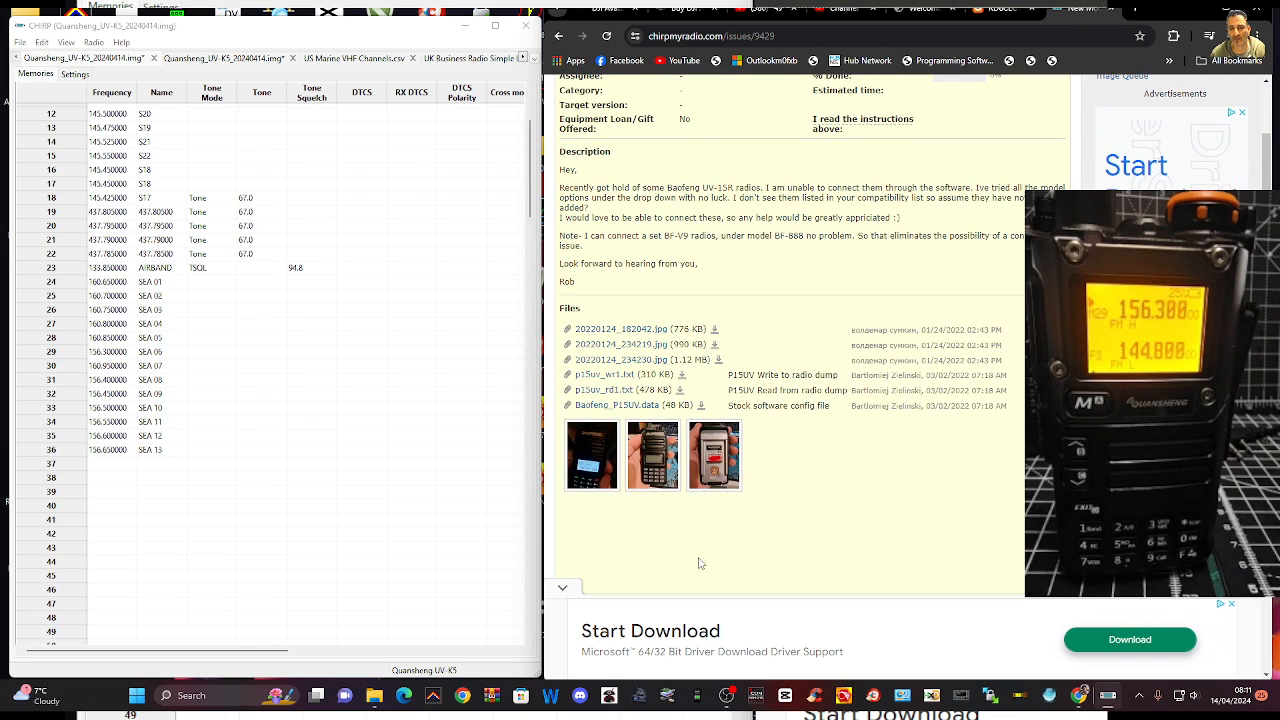